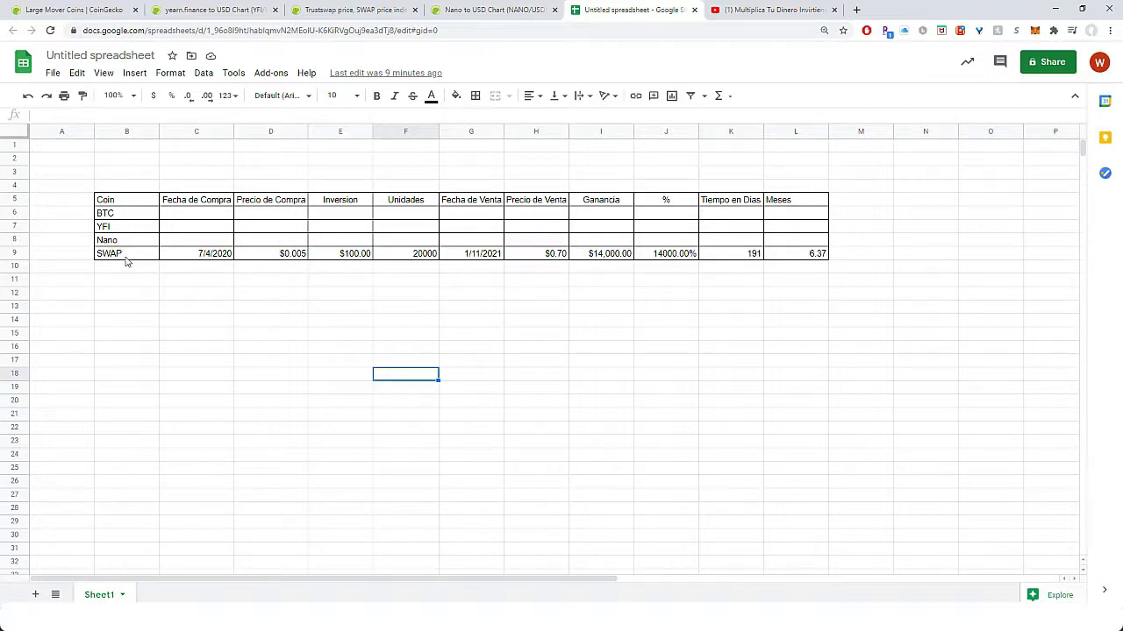
Review SWAP's purchase date in the spreadsheet, and display Trustswap's price chart on CoinGecko over its maximum range
{"action": "left_click", "coordinate": [127, 260]}
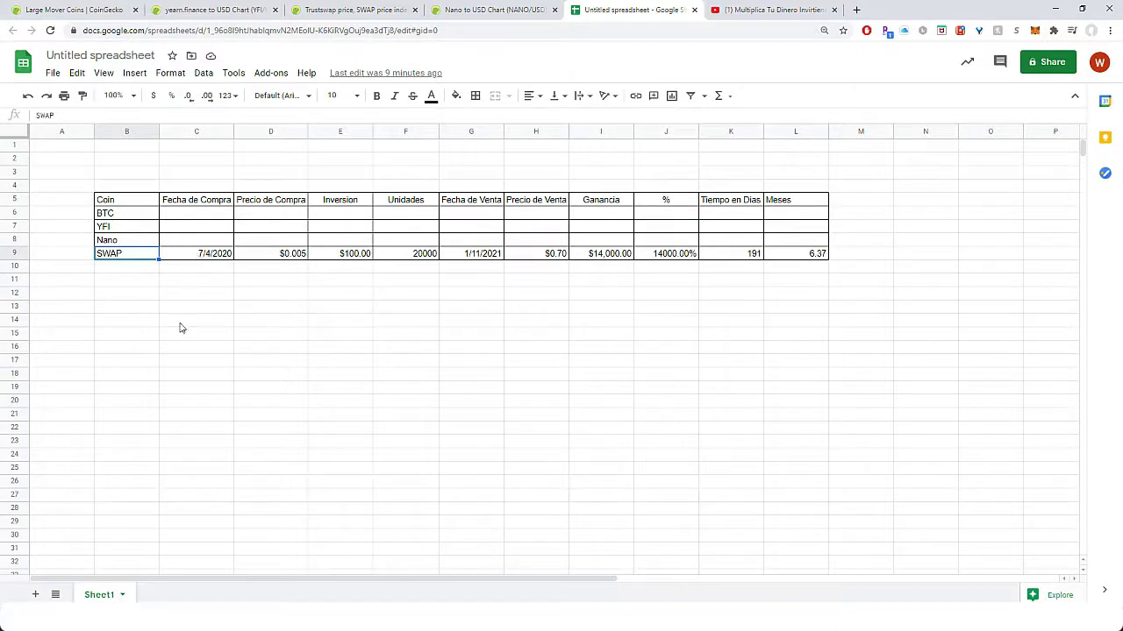
{"action": "left_click", "coordinate": [191, 260]}
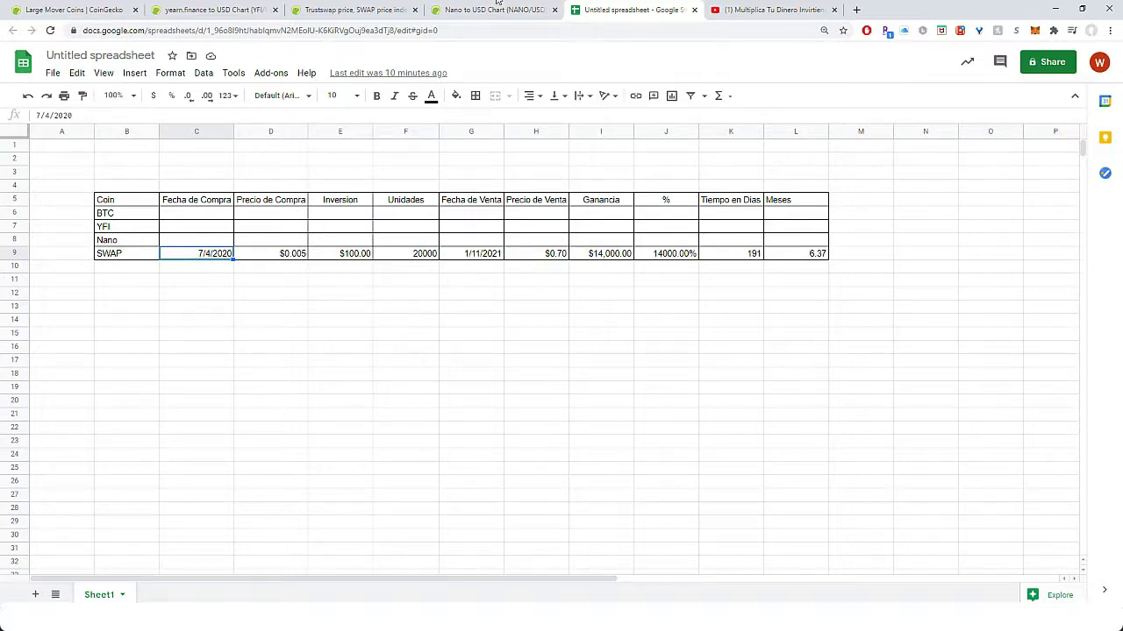
{"action": "left_click", "coordinate": [353, 13]}
{"action": "scroll", "coordinate": [895, 175], "scroll_direction": "down", "scroll_amount": 6}
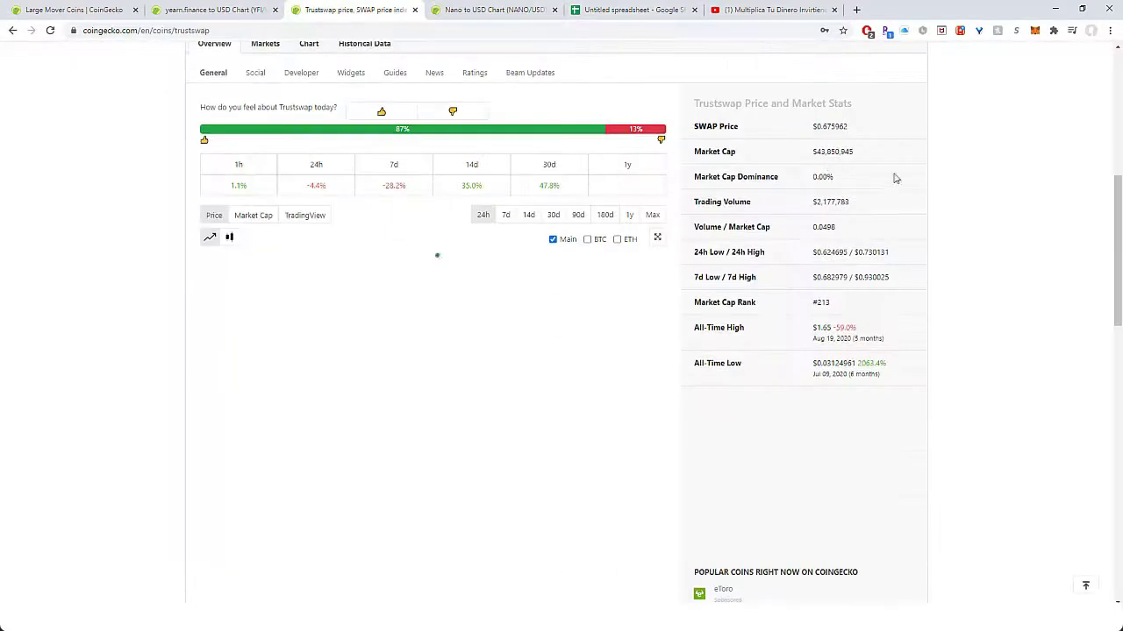
{"action": "scroll", "coordinate": [789, 158], "scroll_direction": "up", "scroll_amount": 2}
{"action": "scroll", "coordinate": [720, 142], "scroll_direction": "down", "scroll_amount": 3}
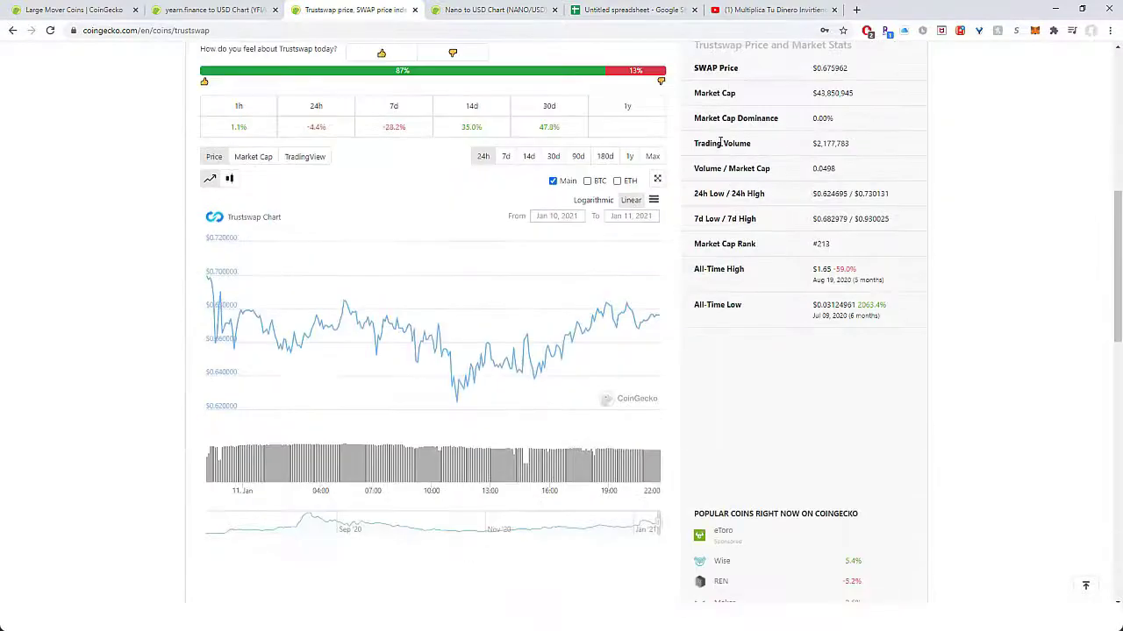
{"action": "left_click", "coordinate": [652, 156]}
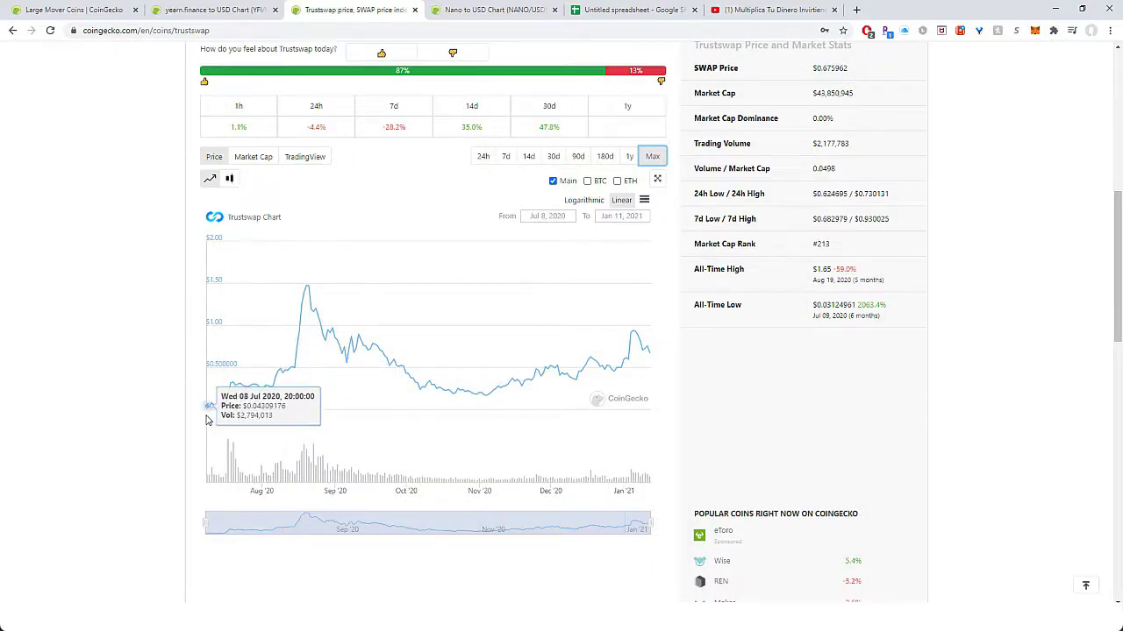
Return to the spreadsheet and review SWAP's purchase price, investment amount and the formula behind its units
{"action": "left_click", "coordinate": [631, 10]}
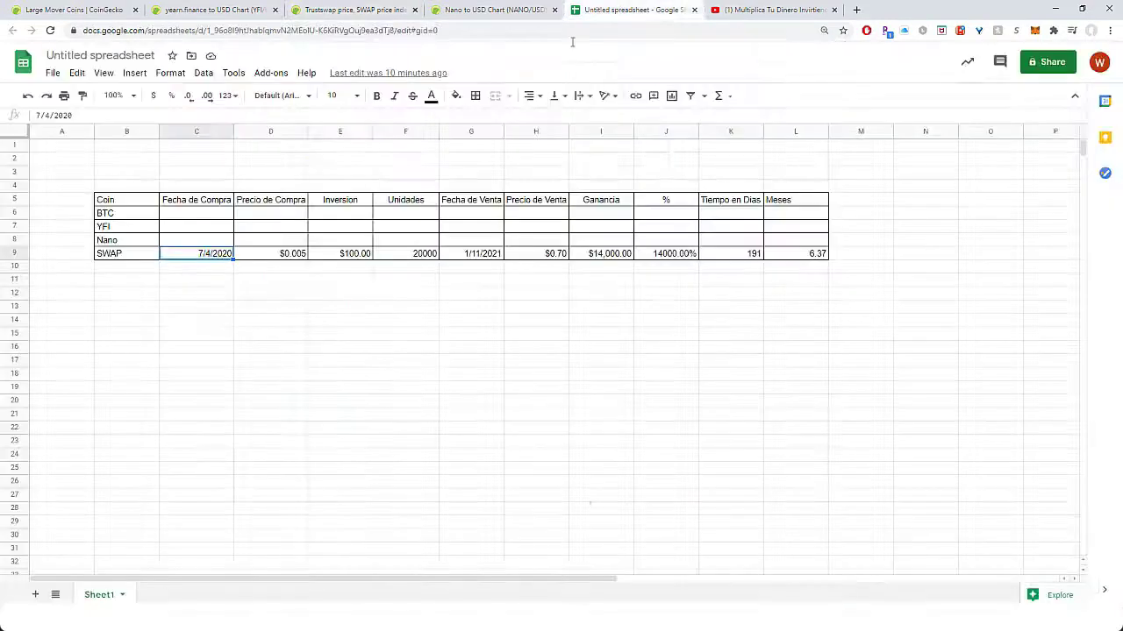
{"action": "left_click", "coordinate": [281, 256]}
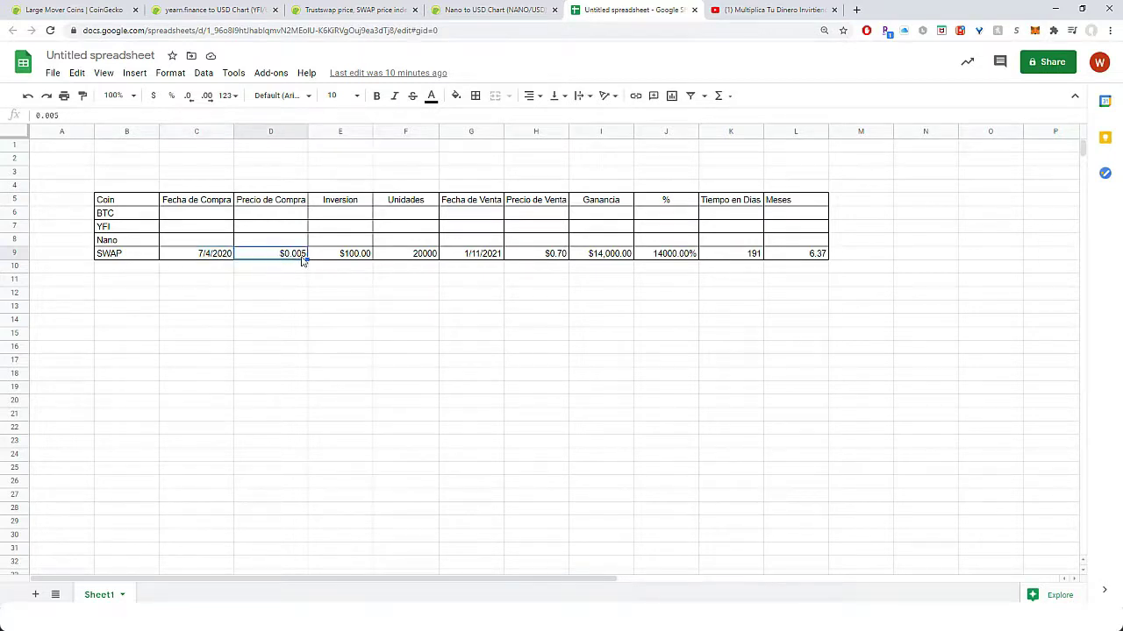
{"action": "left_click", "coordinate": [328, 204]}
{"action": "left_click", "coordinate": [356, 255]}
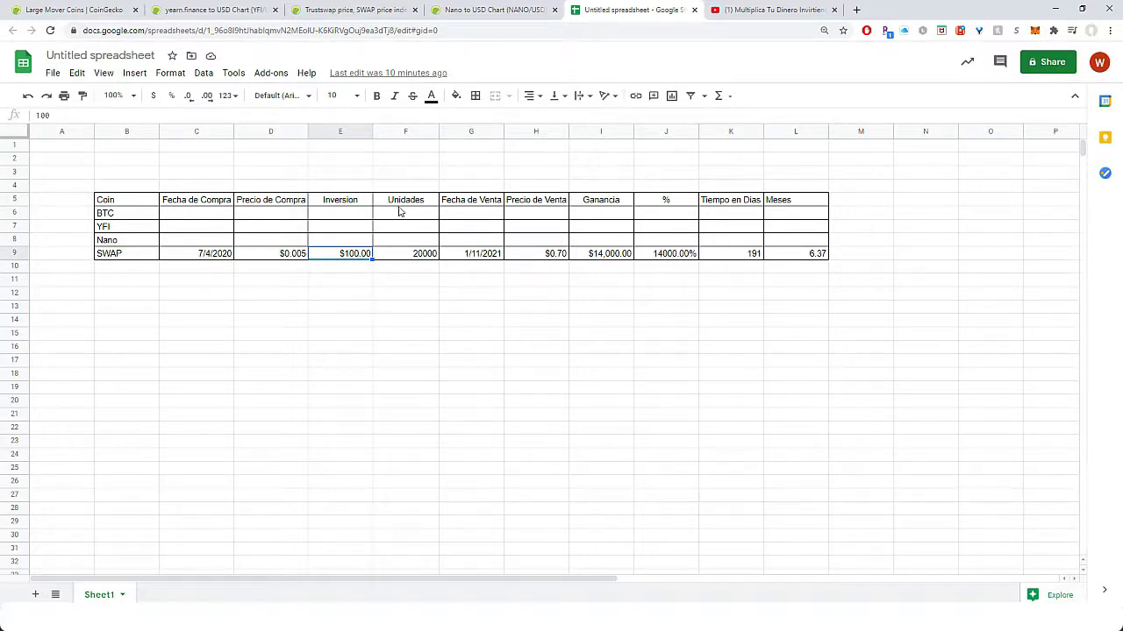
{"action": "left_click", "coordinate": [421, 256]}
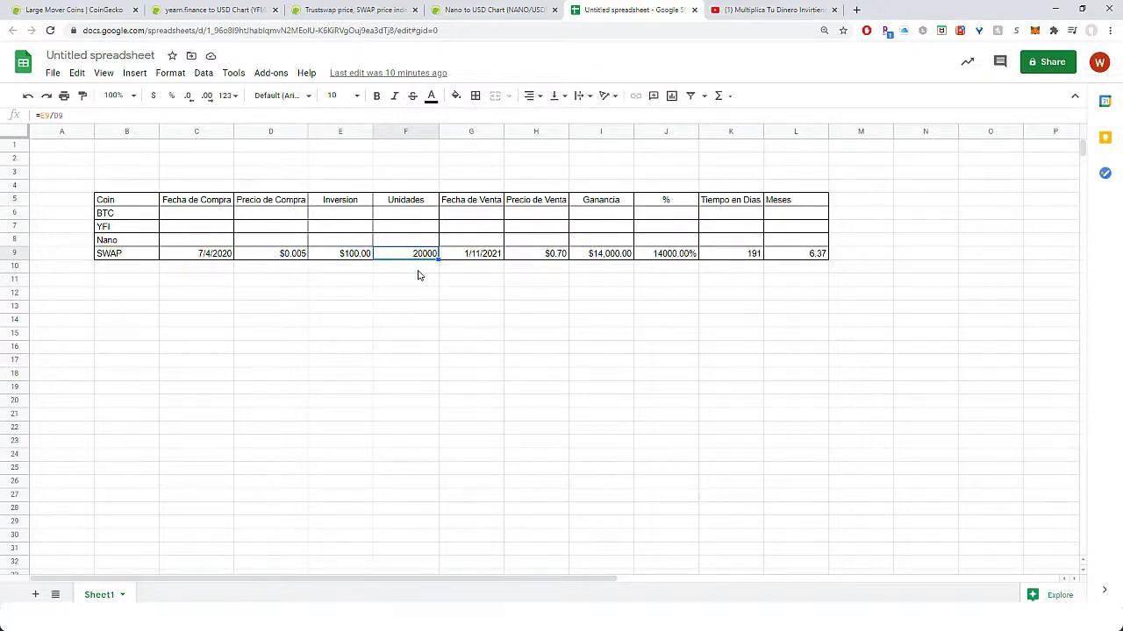
Check Trustswap's current price on CoinGecko and enter 0.67 as SWAP's Precio de Venta in the spreadsheet
{"action": "left_click", "coordinate": [322, 7]}
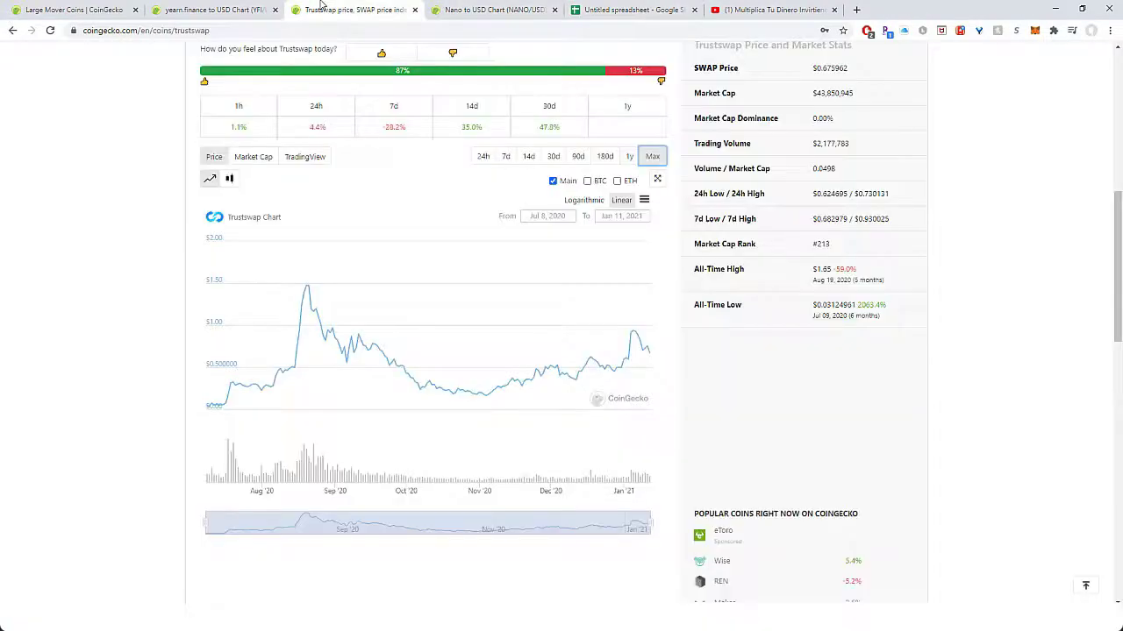
{"action": "scroll", "coordinate": [634, 185], "scroll_direction": "up", "scroll_amount": 6}
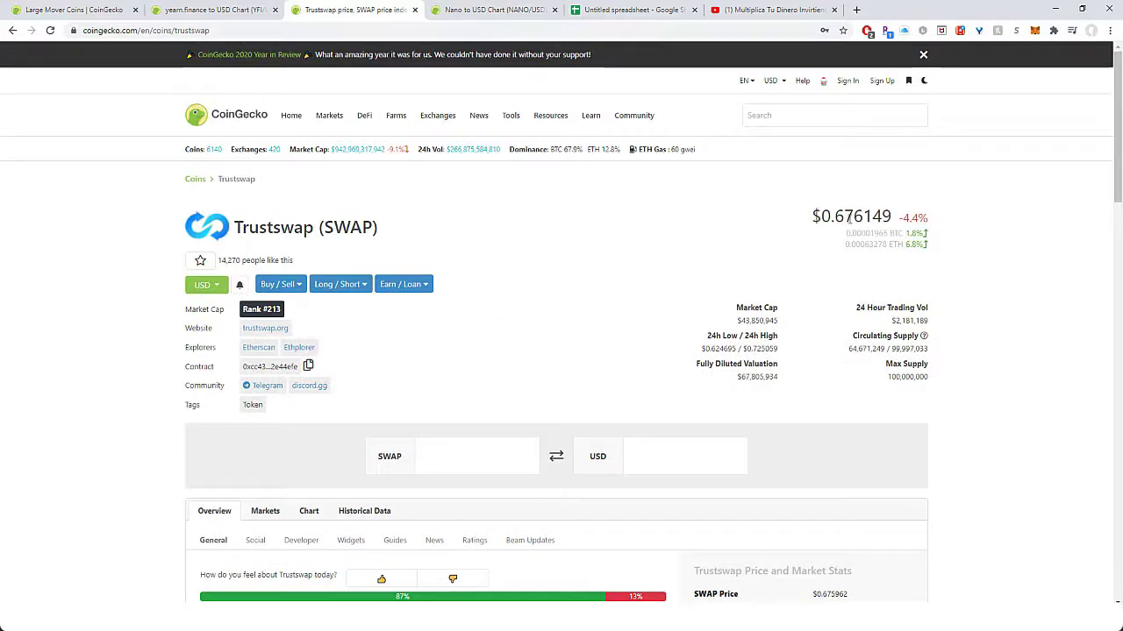
{"action": "left_click", "coordinate": [581, 7]}
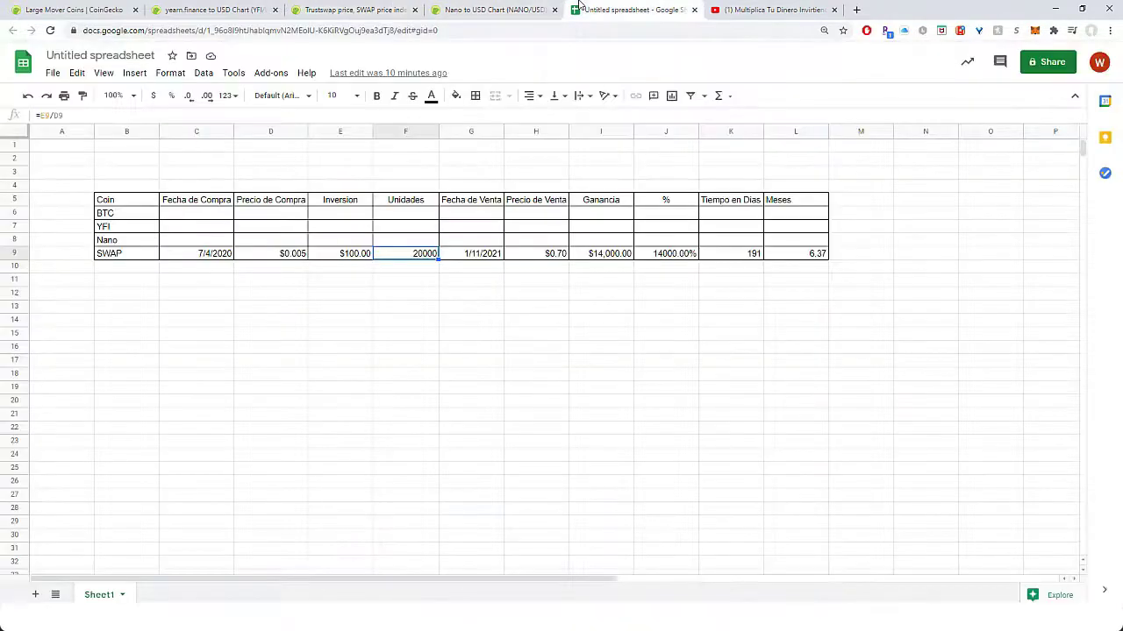
{"action": "left_click", "coordinate": [553, 254]}
{"action": "type", "text": "0"}
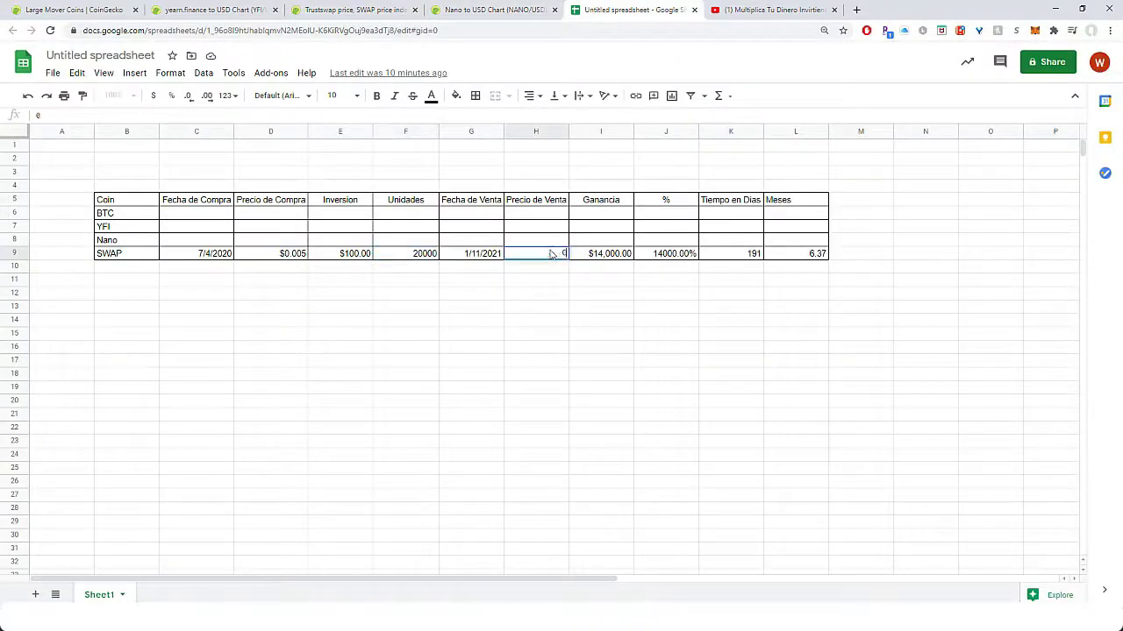
{"action": "type", "text": ".67"}
{"action": "key", "text": "Return"}
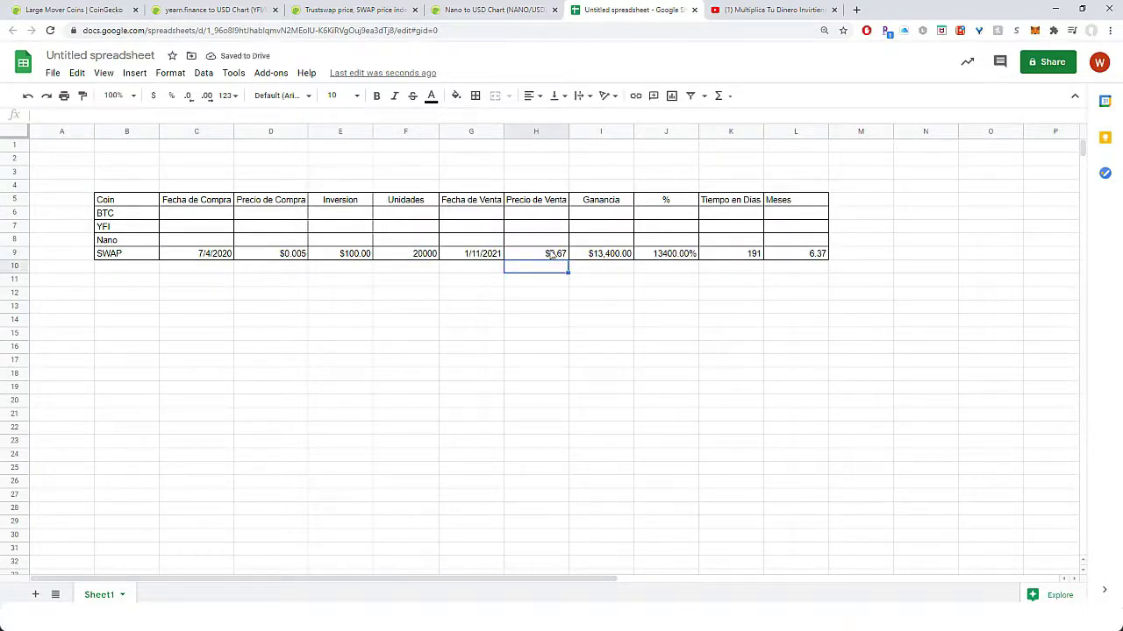
Examine SWAP's calculated Ganancia, Tiempo en Dias and Meses cells and their formulas
{"action": "left_click", "coordinate": [619, 256]}
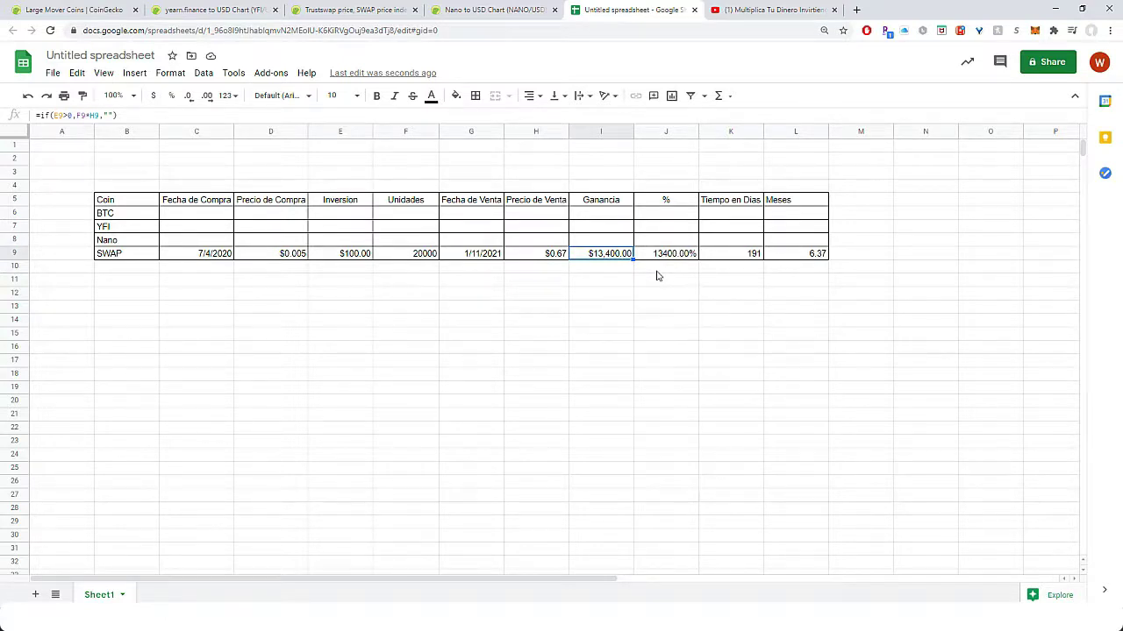
{"action": "left_click", "coordinate": [737, 257]}
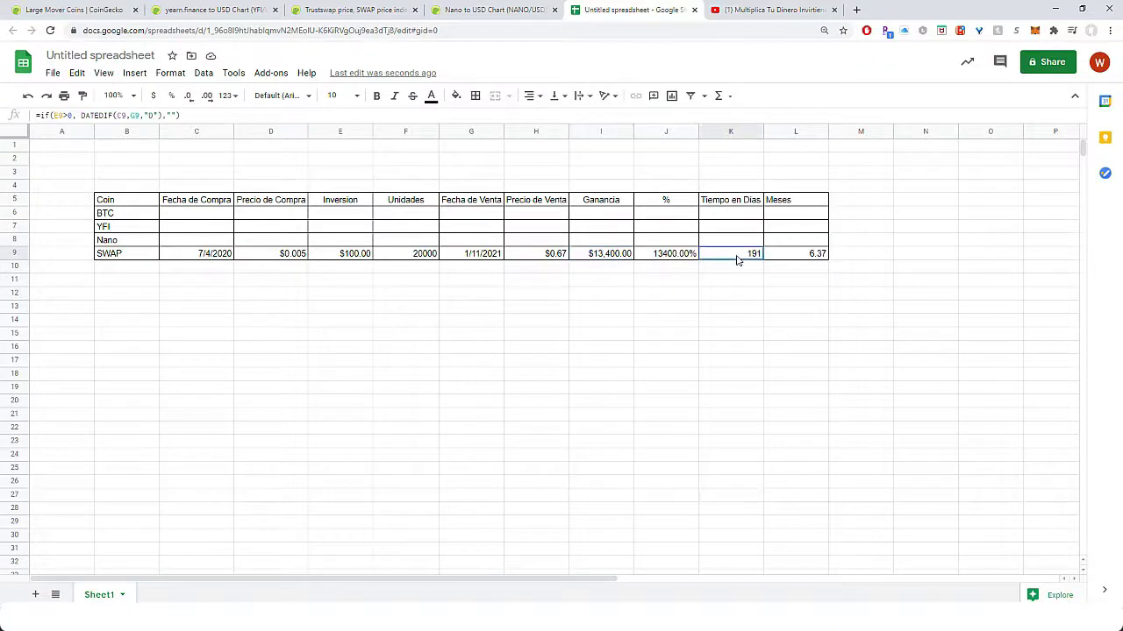
{"action": "left_click", "coordinate": [605, 256]}
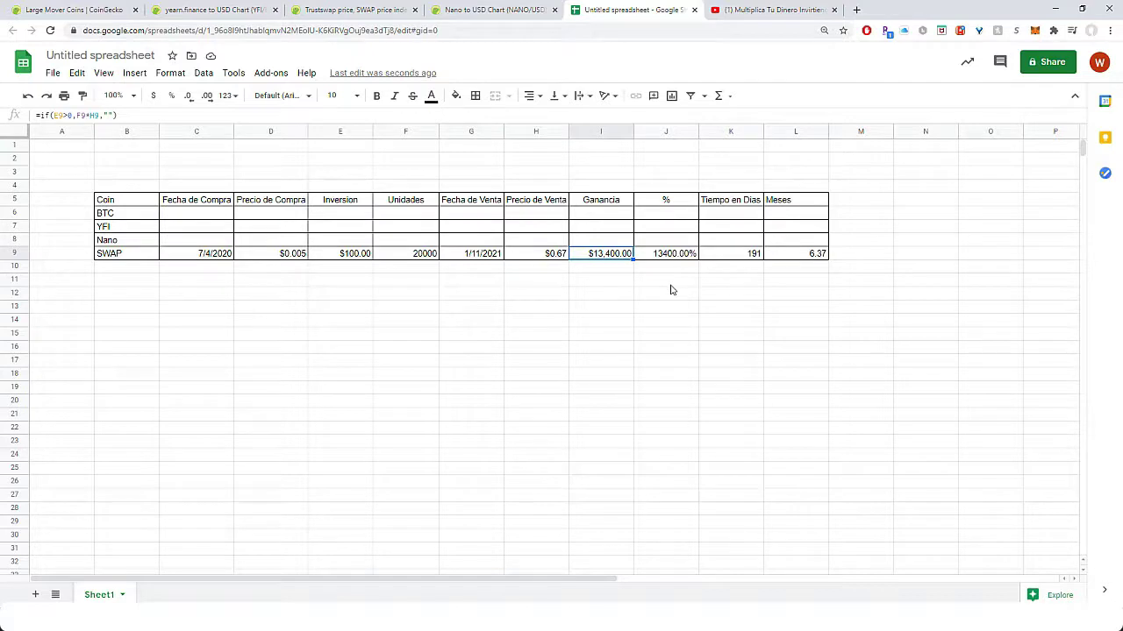
{"action": "left_click", "coordinate": [799, 255]}
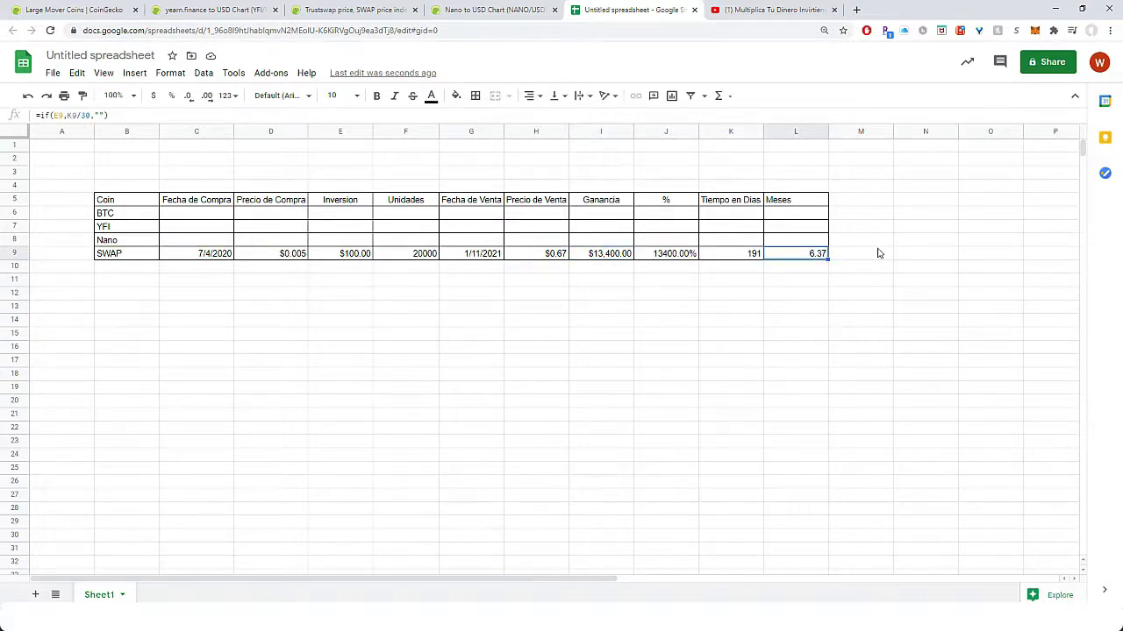
Look up Trustswap's all-time high on CoinGecko and enter 1.65 as SWAP's Precio de Venta in the spreadsheet
{"action": "left_click", "coordinate": [364, 16]}
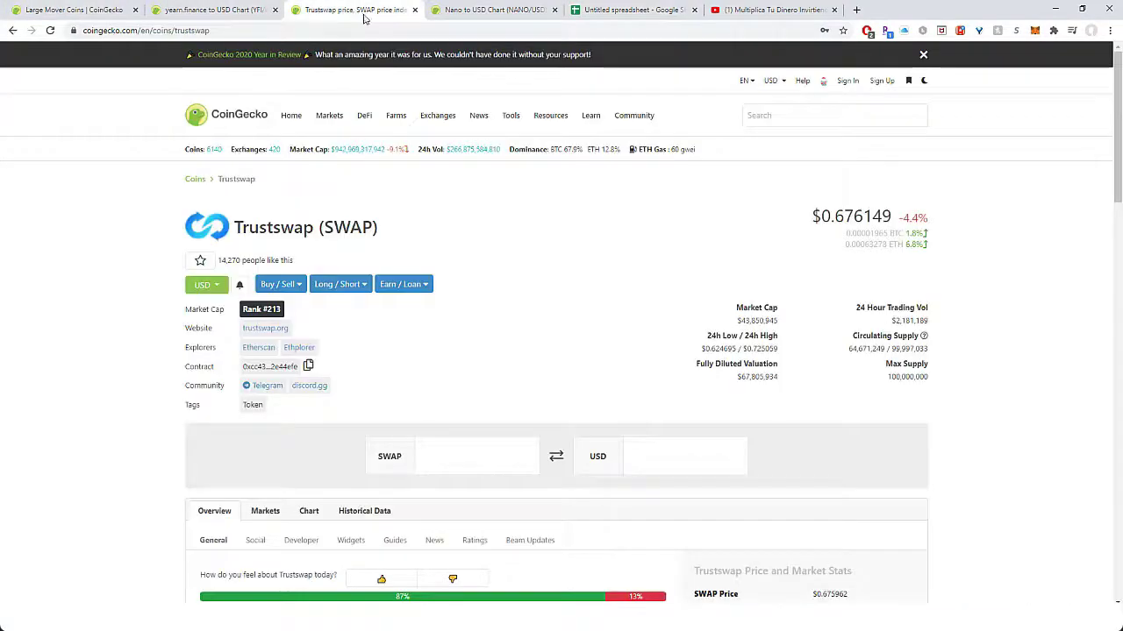
{"action": "scroll", "coordinate": [794, 175], "scroll_direction": "down", "scroll_amount": 6}
{"action": "scroll", "coordinate": [951, 215], "scroll_direction": "up", "scroll_amount": 5}
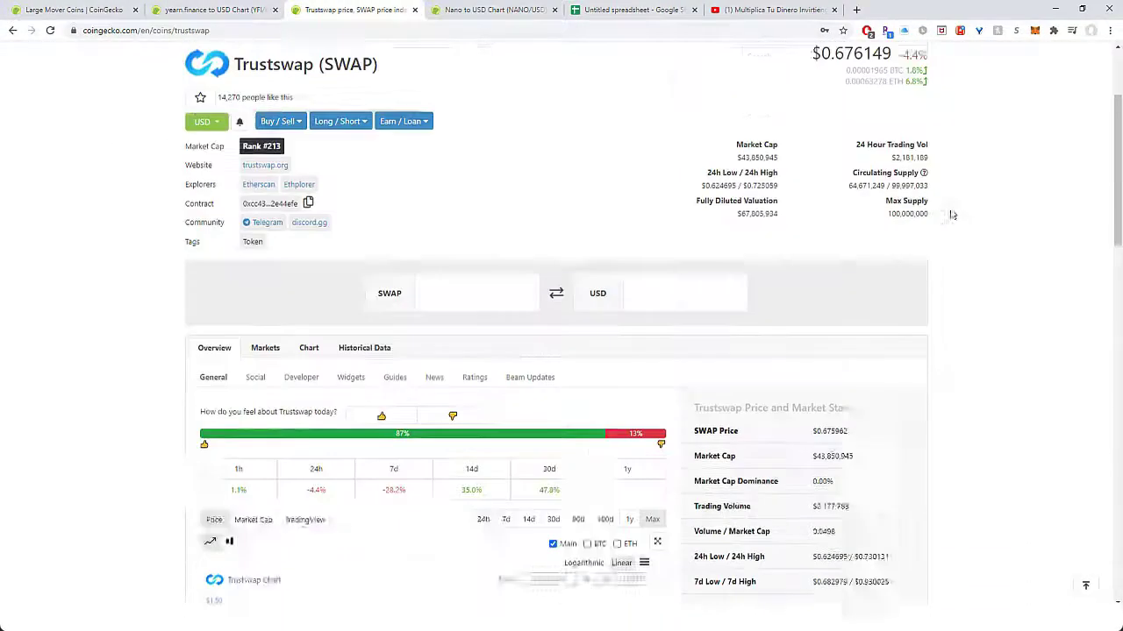
{"action": "scroll", "coordinate": [952, 215], "scroll_direction": "up", "scroll_amount": 2}
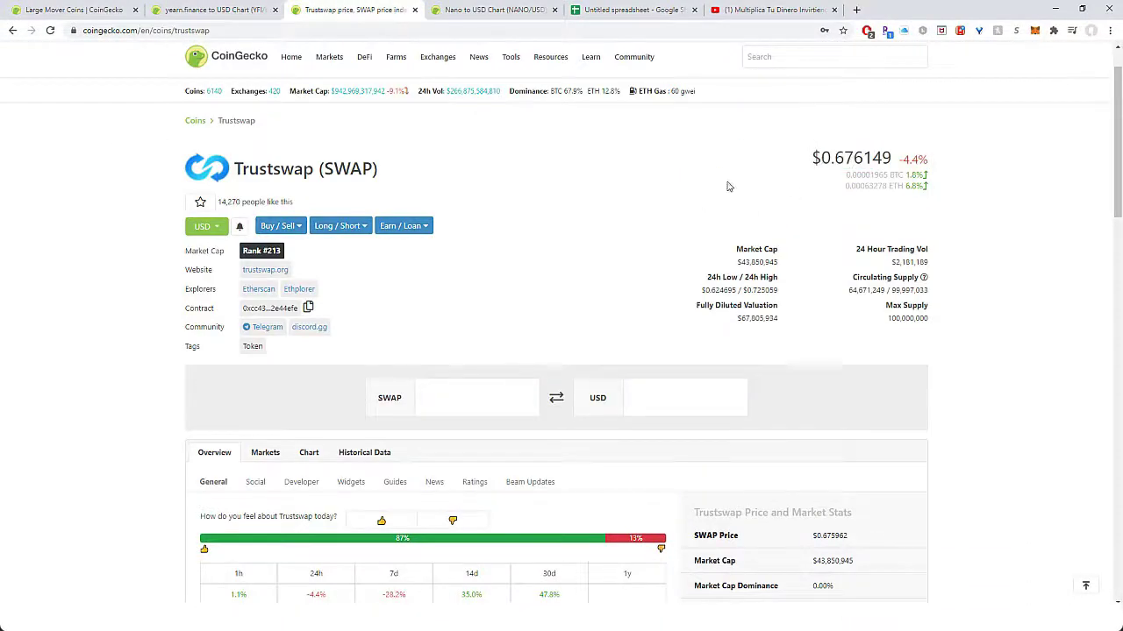
{"action": "scroll", "coordinate": [727, 187], "scroll_direction": "down", "scroll_amount": 5}
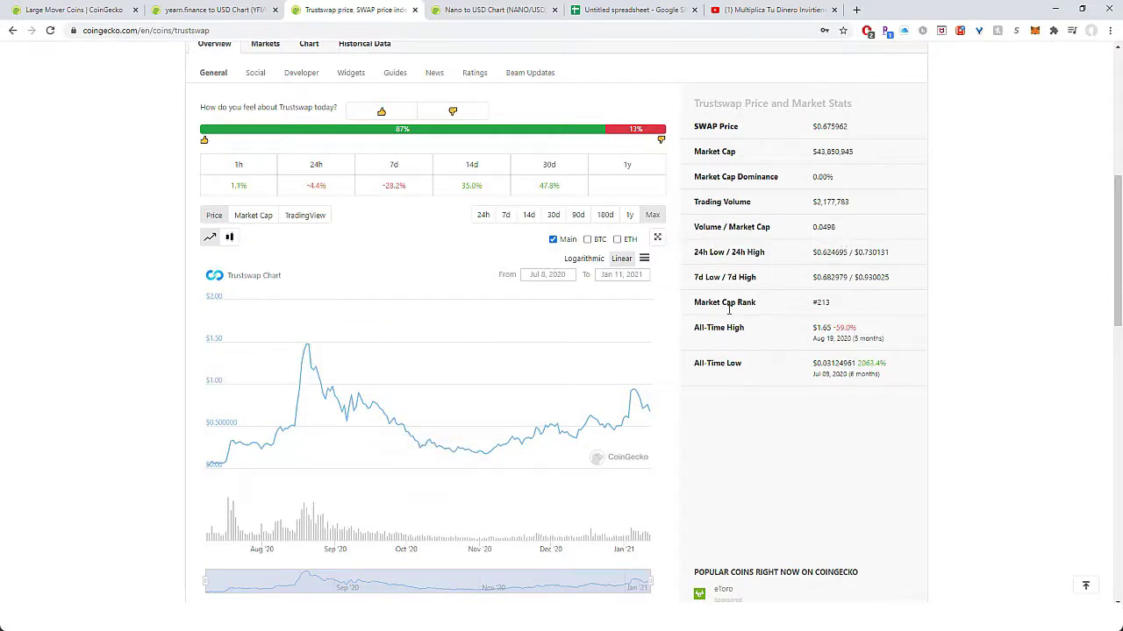
{"action": "double_click", "coordinate": [821, 328]}
{"action": "left_click", "coordinate": [631, 9]}
{"action": "left_click", "coordinate": [523, 260]}
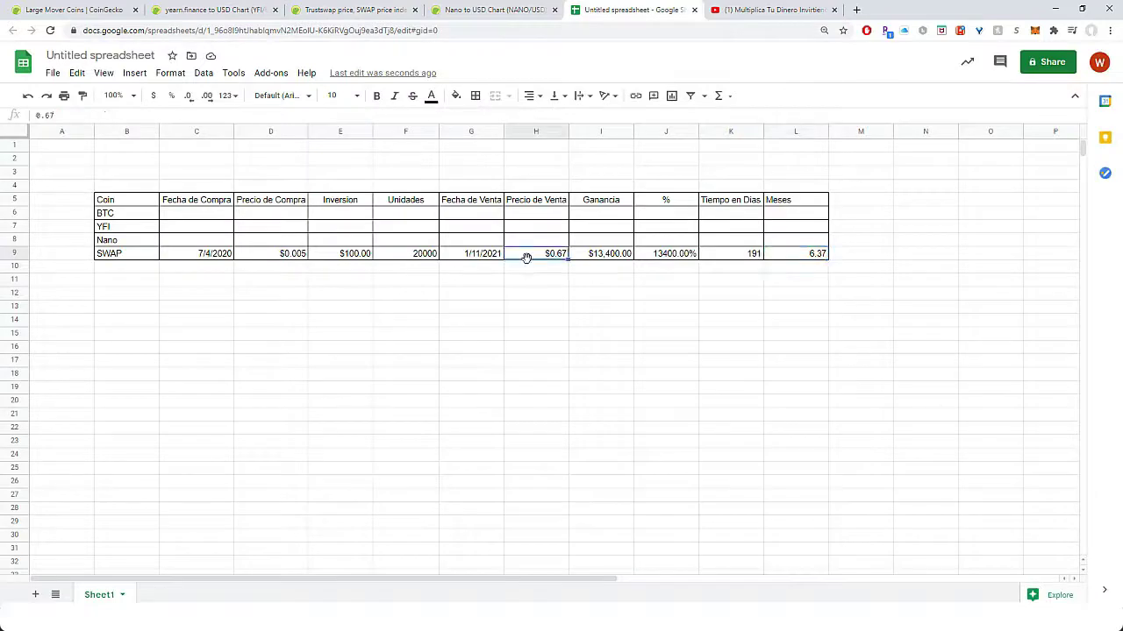
{"action": "type", "text": "1.65"}
{"action": "key", "text": "Return"}
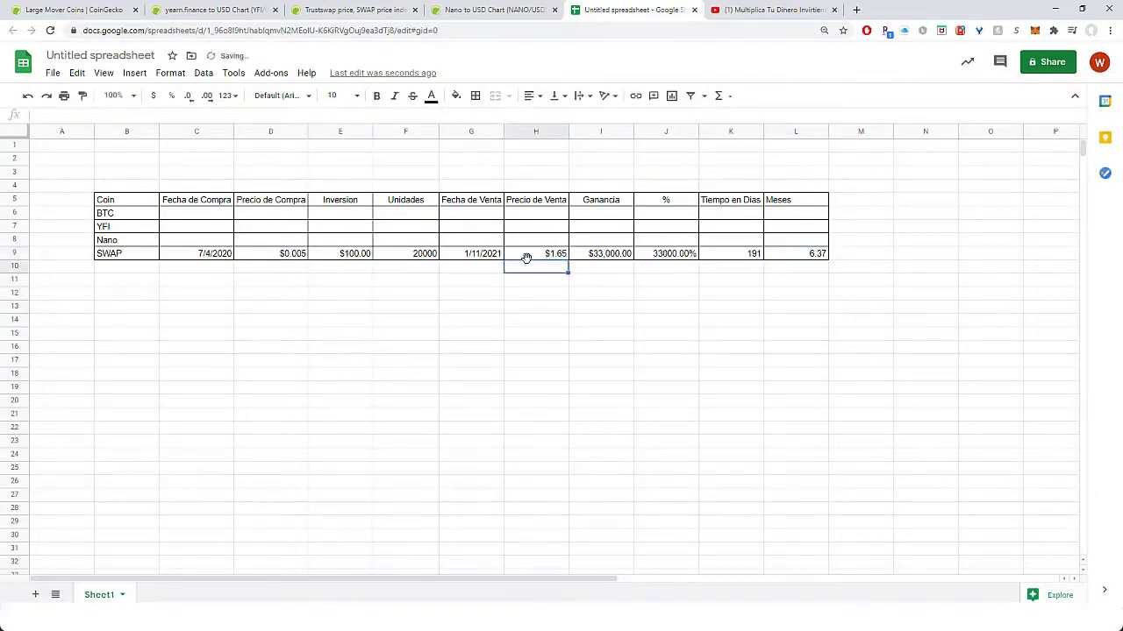
Compare SWAP's investment with its Ganancia, and set the Inversion to 1000
{"action": "left_click", "coordinate": [355, 256]}
{"action": "left_click", "coordinate": [600, 260]}
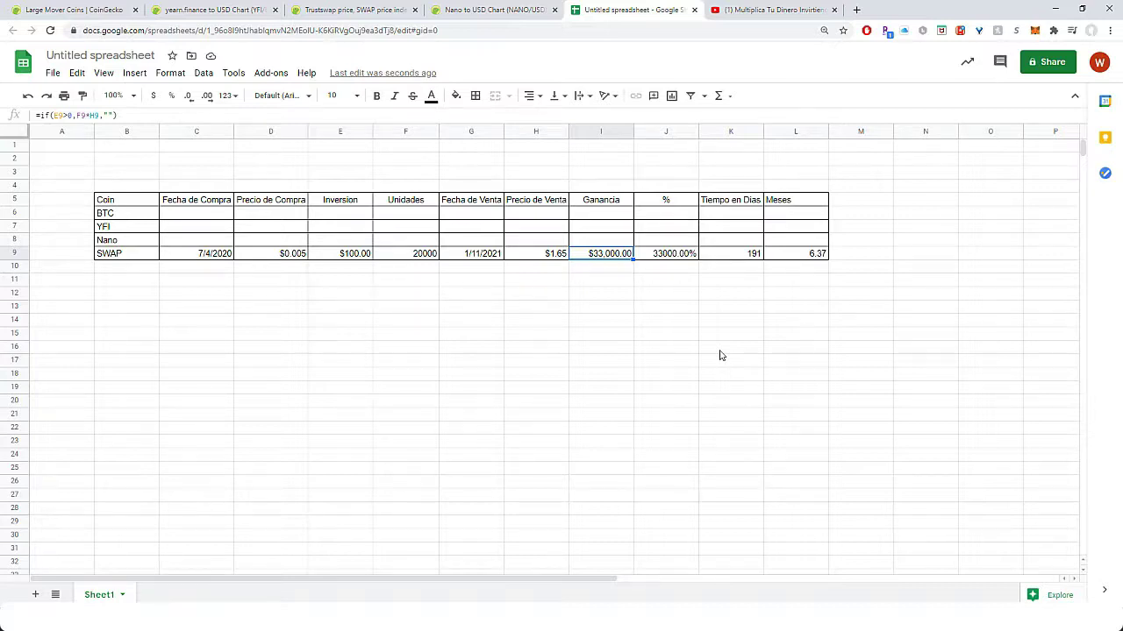
{"action": "left_click", "coordinate": [370, 262]}
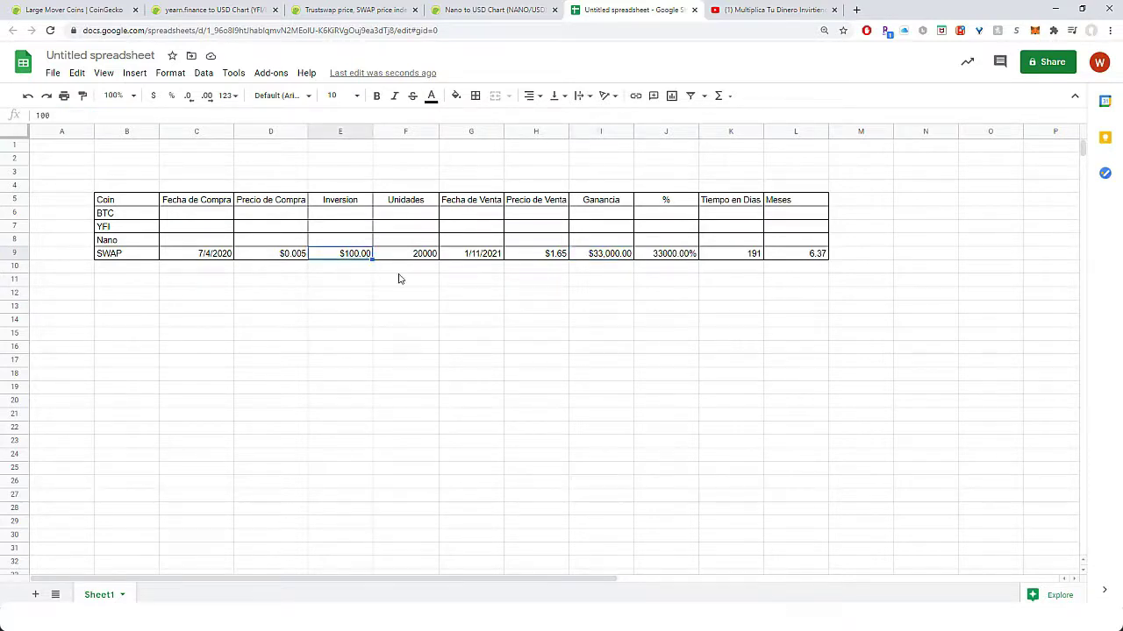
{"action": "type", "text": "1000"}
{"action": "key", "text": "Return"}
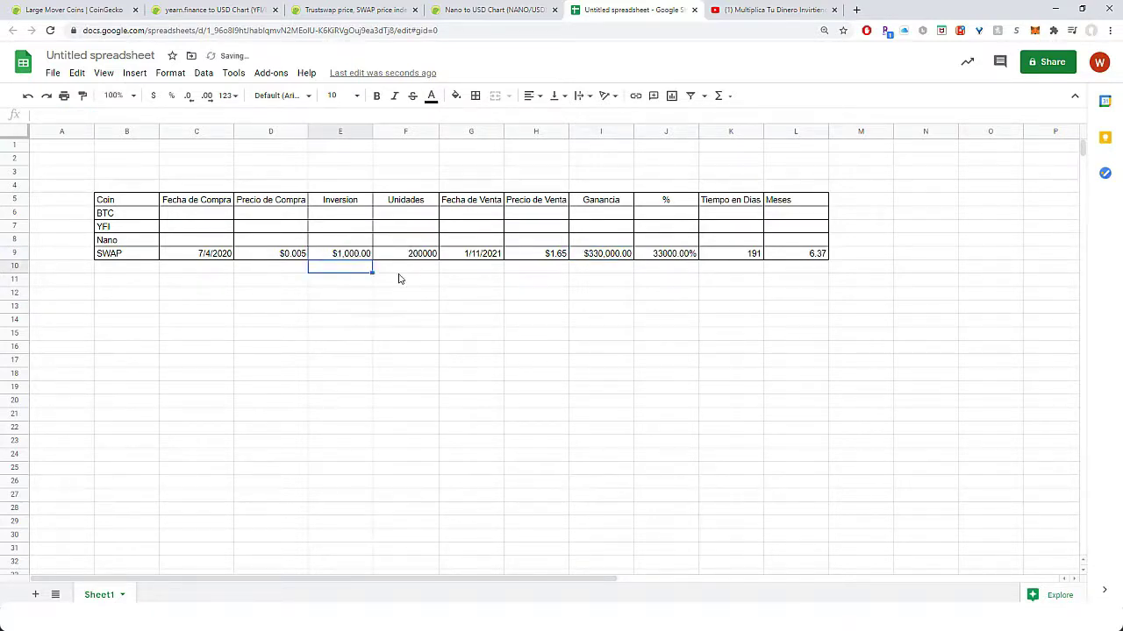
Check SWAP's Ganancia for the current investment, and set the Inversion to 30000
{"action": "left_click", "coordinate": [355, 253]}
{"action": "left_click", "coordinate": [614, 258]}
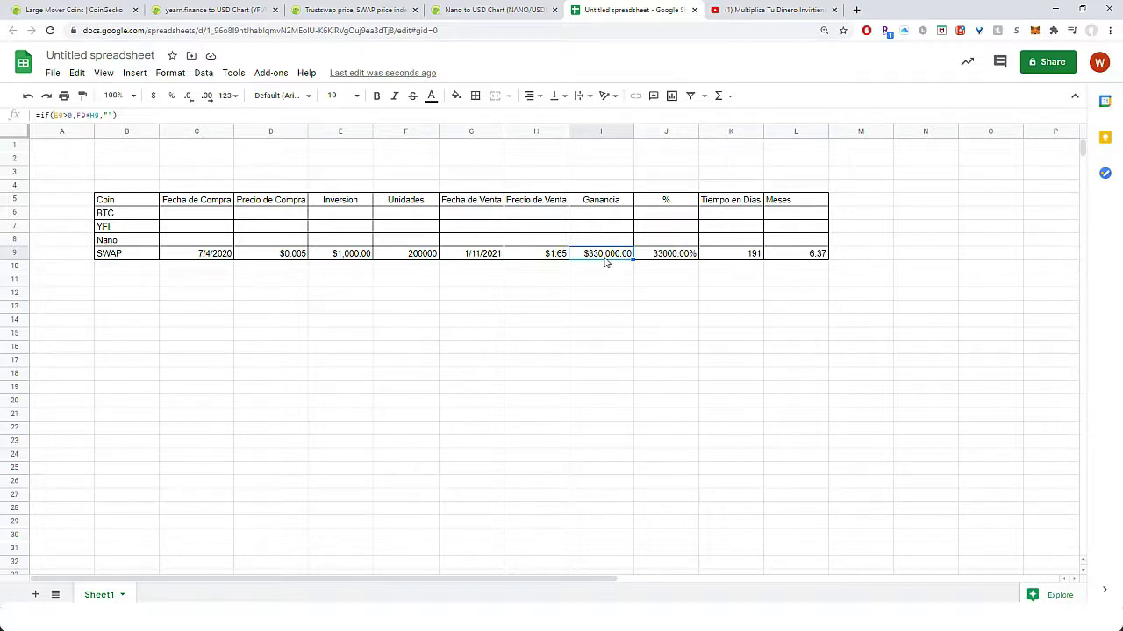
{"action": "left_click", "coordinate": [347, 258]}
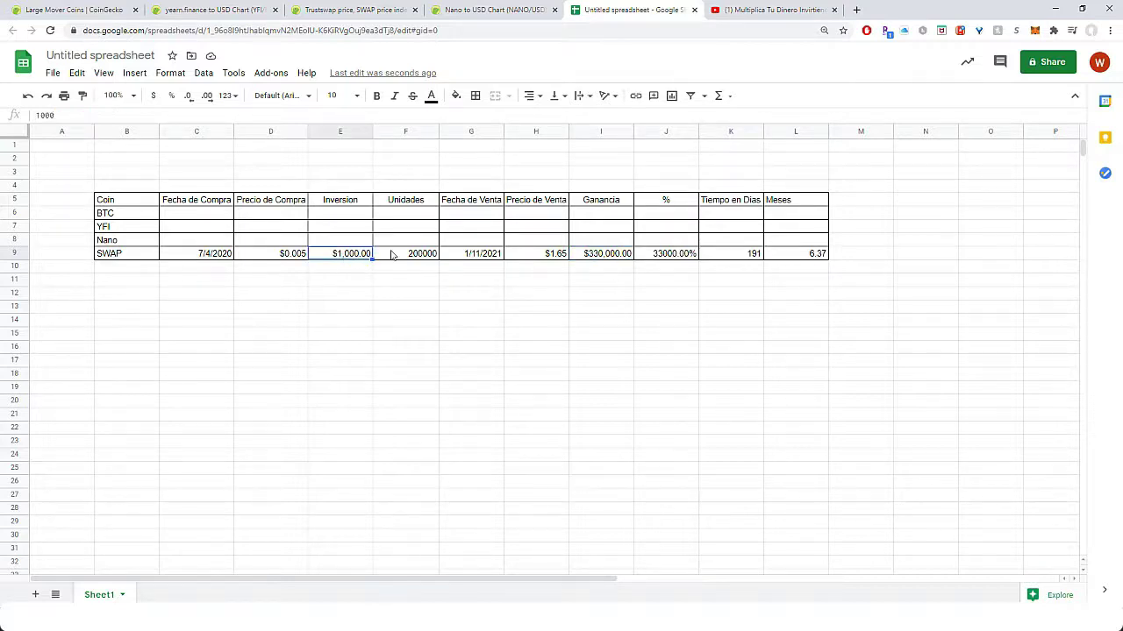
{"action": "type", "text": "30000"}
{"action": "key", "text": "Return"}
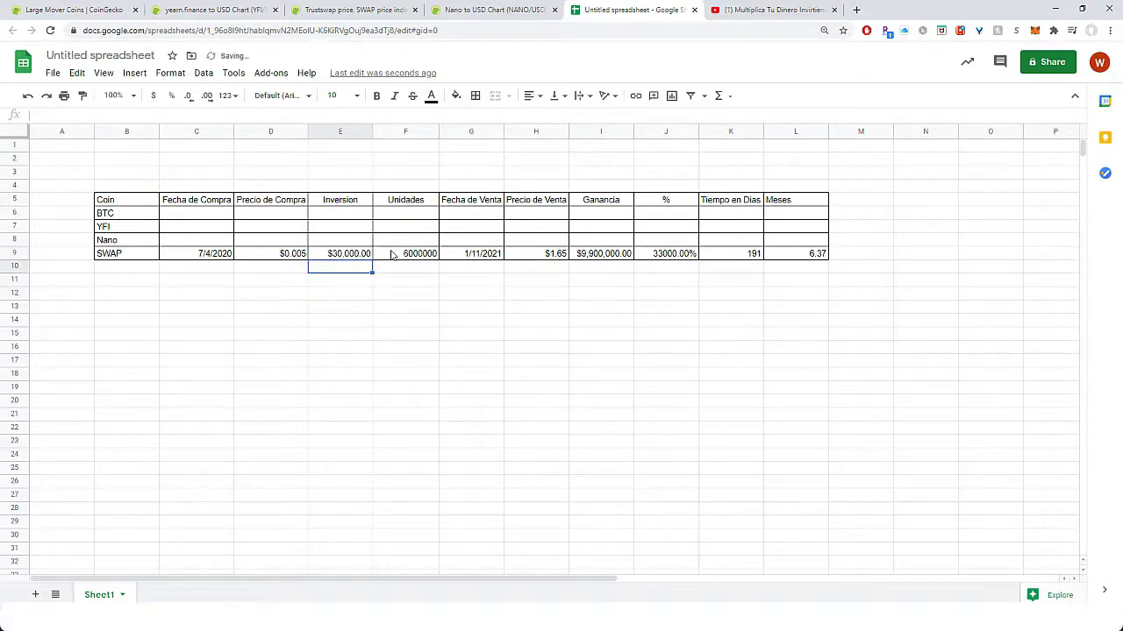
Review SWAP's recalculated Ganancia against its Inversion and the holding period in Meses
{"action": "key", "text": "Up"}
{"action": "key", "text": "Right"}
{"action": "key", "text": "Right"}
{"action": "key", "text": "Right"}
{"action": "key", "text": "Right"}
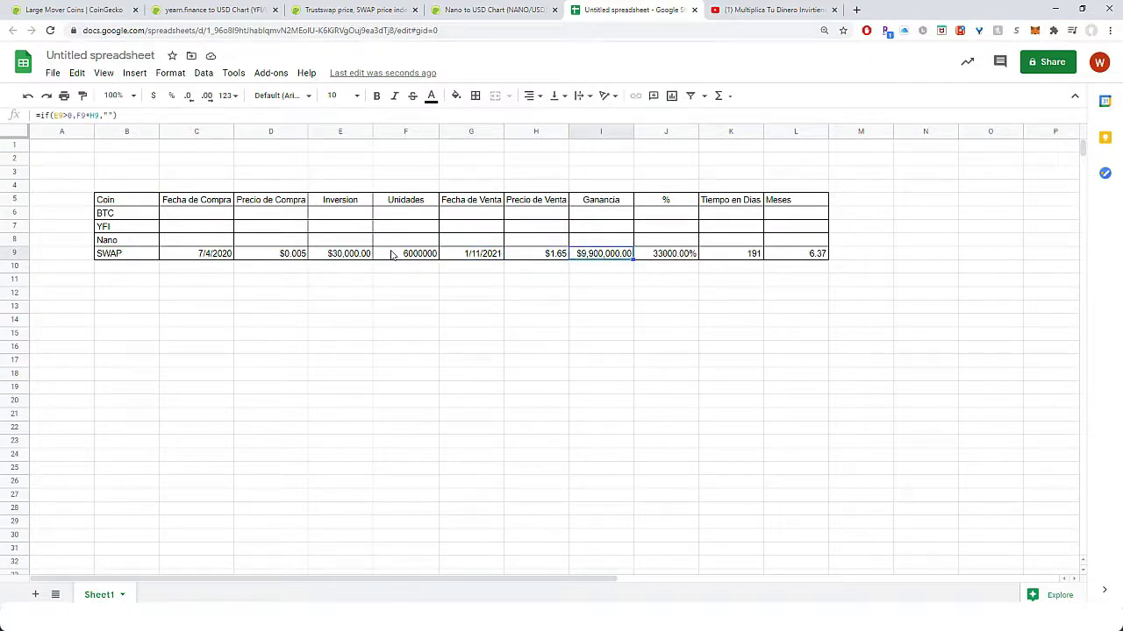
{"action": "left_click", "coordinate": [392, 255]}
{"action": "key", "text": "Left"}
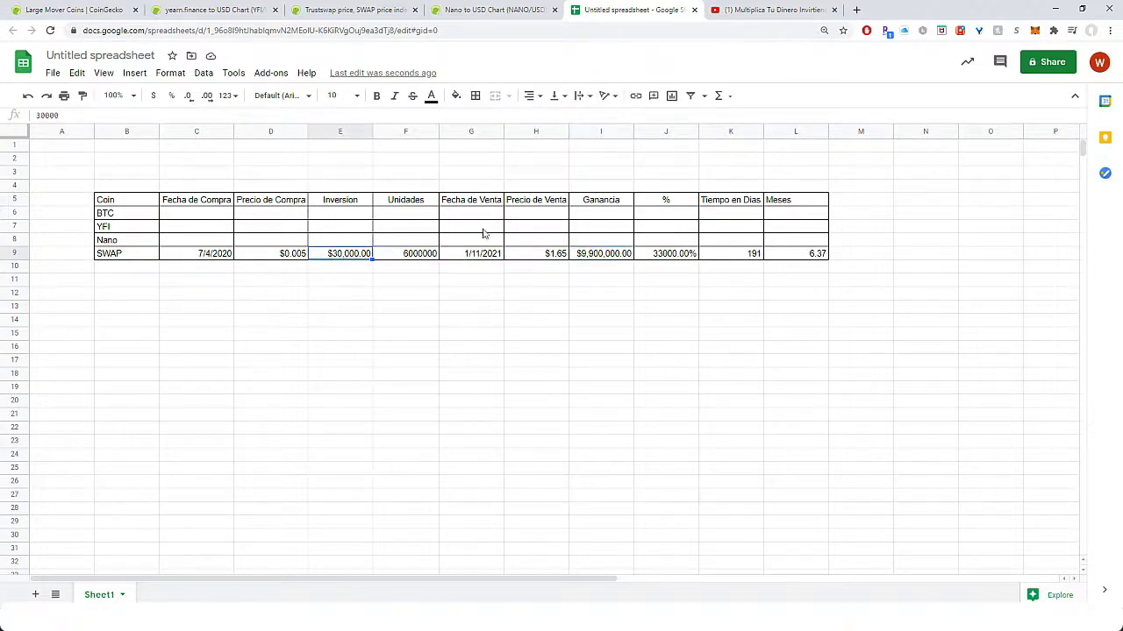
{"action": "left_click", "coordinate": [800, 256]}
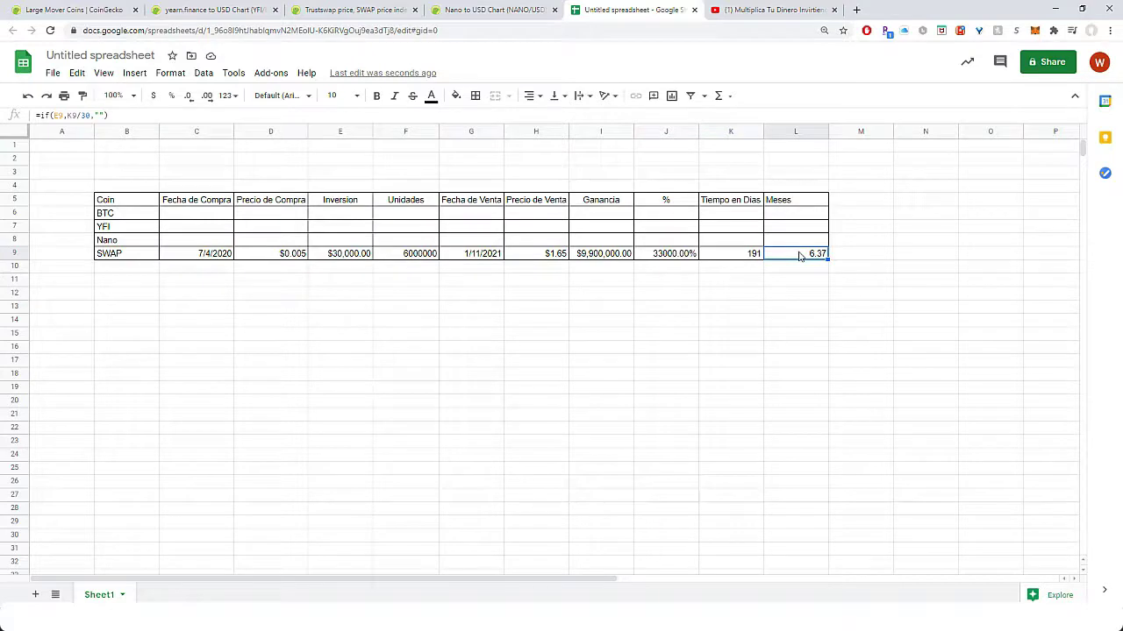
Set SWAP's Precio de Venta to 0.67 and check the Ganancia
{"action": "left_click", "coordinate": [566, 245]}
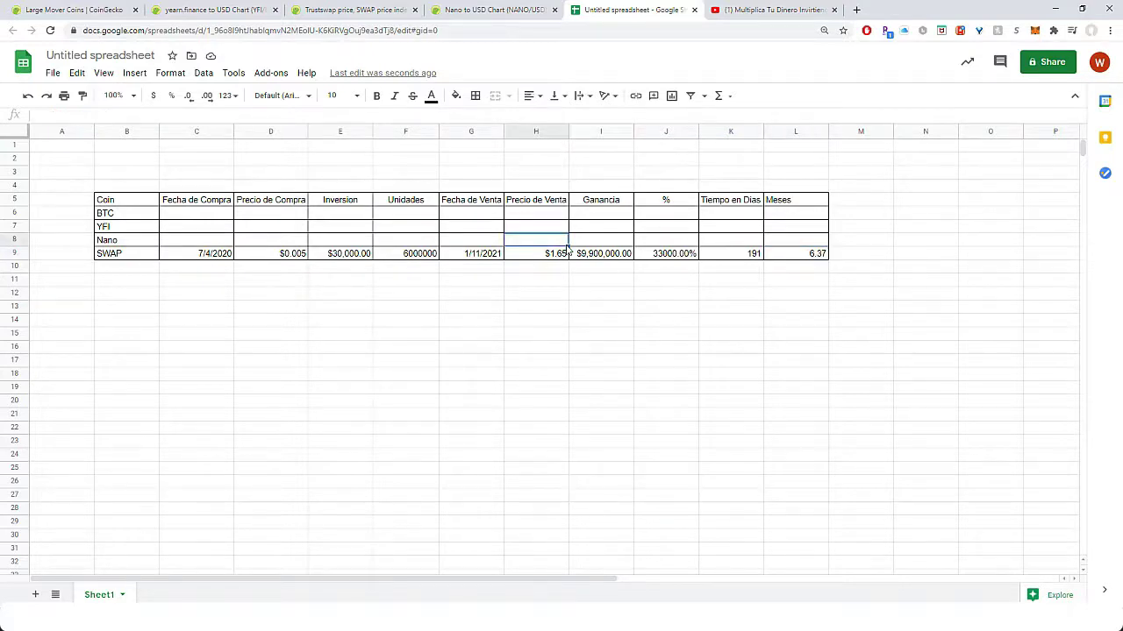
{"action": "left_click", "coordinate": [542, 256]}
{"action": "type", "text": "0"}
{"action": "key", "text": "Return"}
{"action": "type", "text": "."}
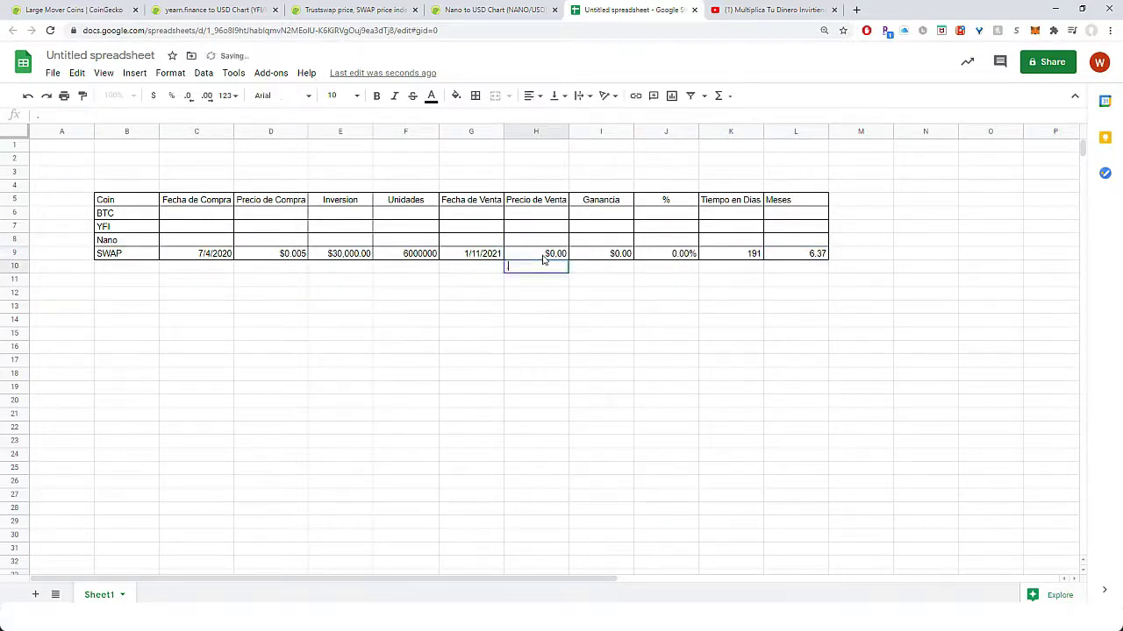
{"action": "key", "text": "BackSpace"}
{"action": "left_click", "coordinate": [542, 257]}
{"action": "key", "text": "Return"}
{"action": "type", "text": ".67"}
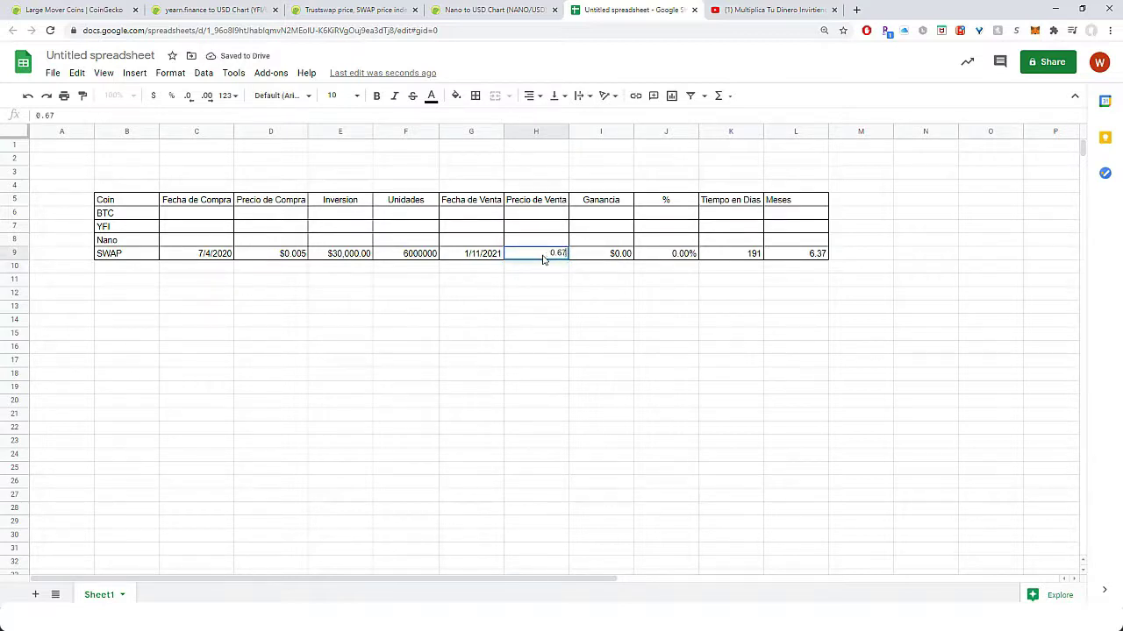
{"action": "key", "text": "Return"}
{"action": "left_click", "coordinate": [599, 255]}
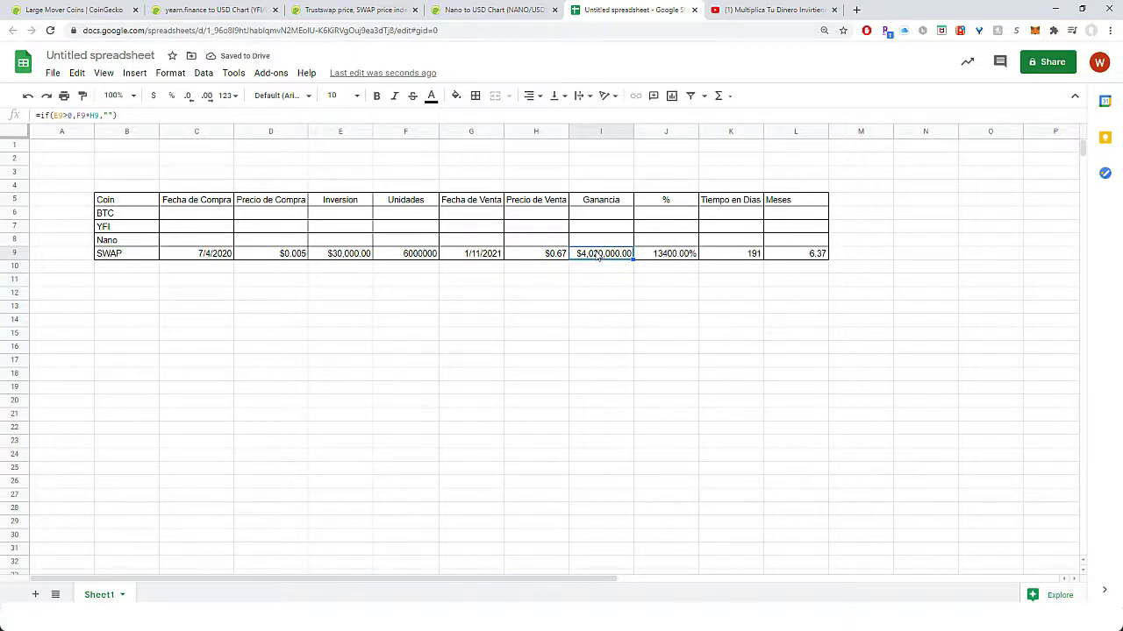
Set SWAP's Inversion to 150 and check the recalculated Ganancia
{"action": "left_click", "coordinate": [351, 254]}
{"action": "type", "text": "150"}
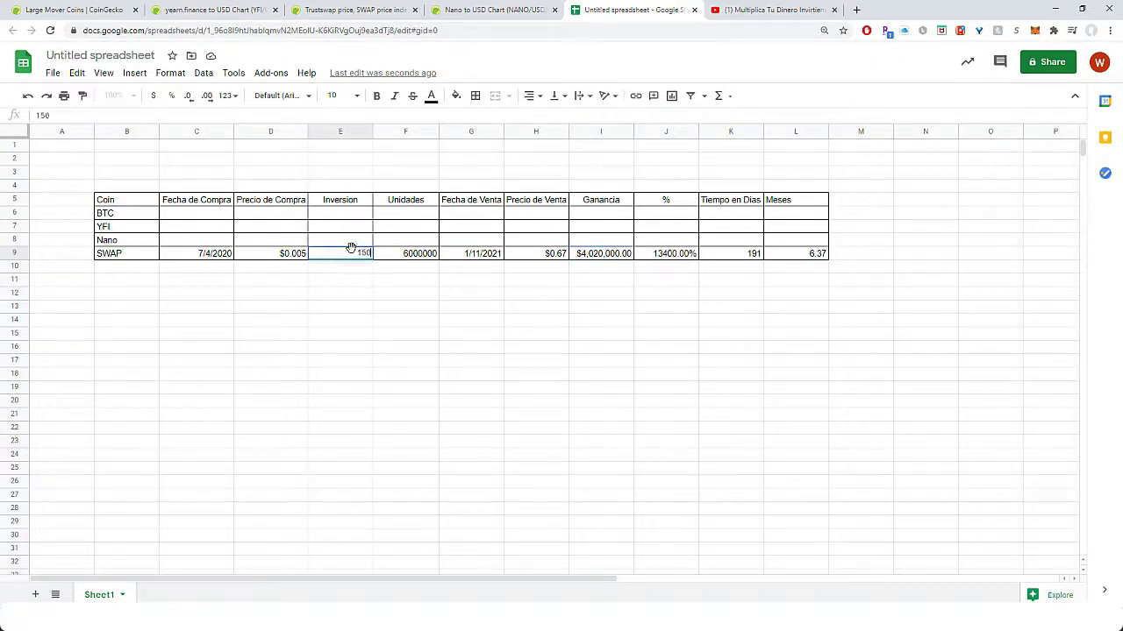
{"action": "key", "text": "Return"}
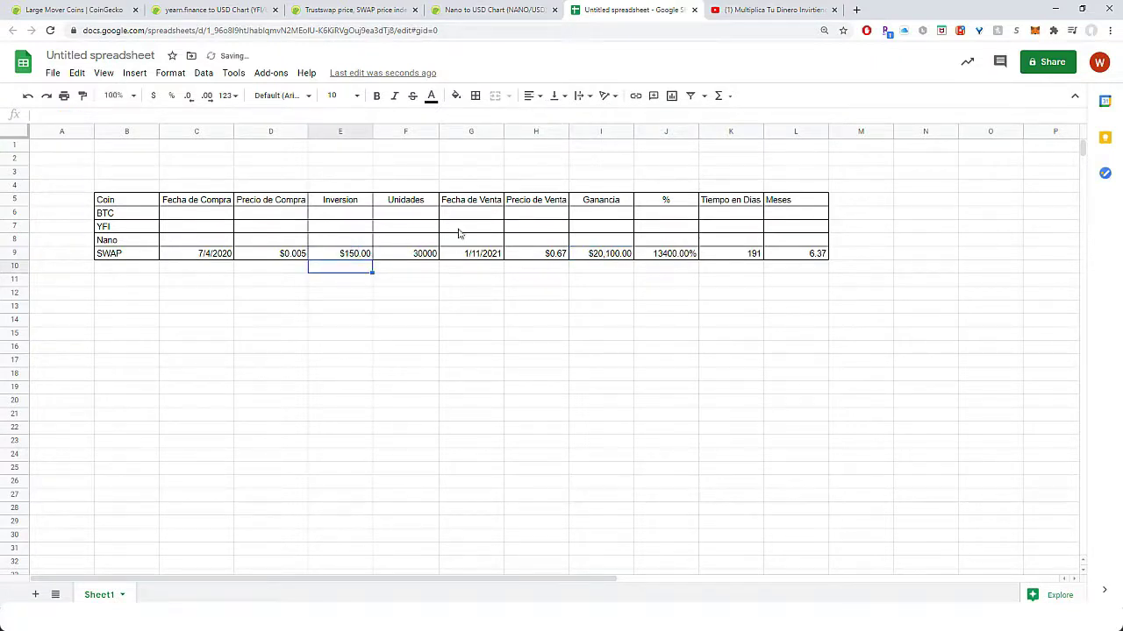
{"action": "left_click", "coordinate": [593, 256]}
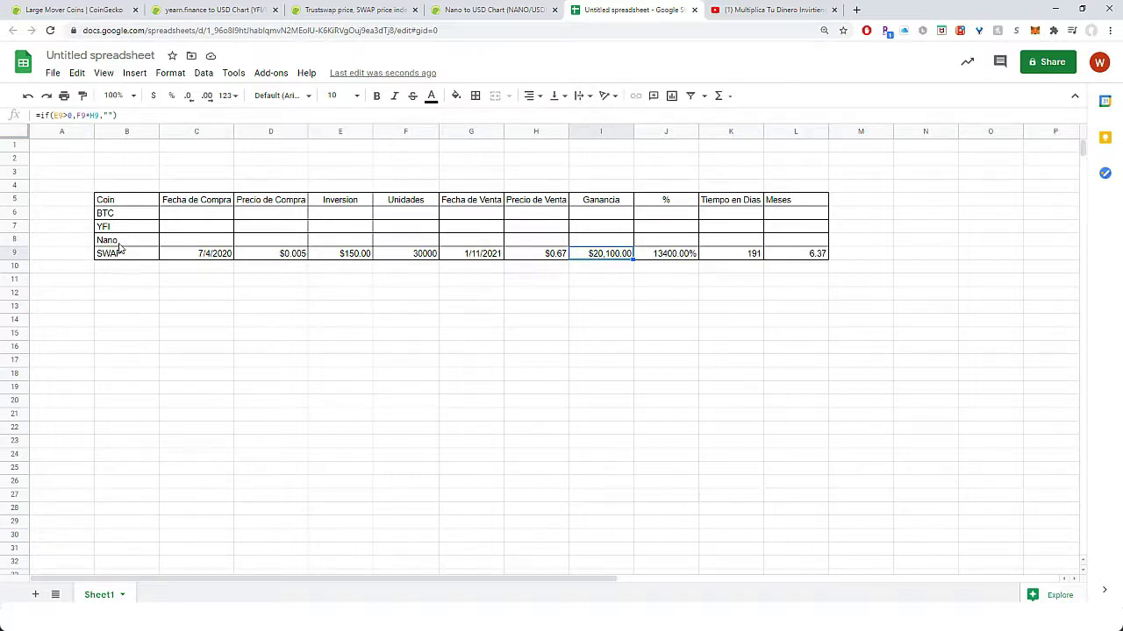
Look up Nano's late-2017 price on its CoinGecko chart and enter 0.1 as Nano's Precio de Compra in the spreadsheet
{"action": "left_click", "coordinate": [515, 8]}
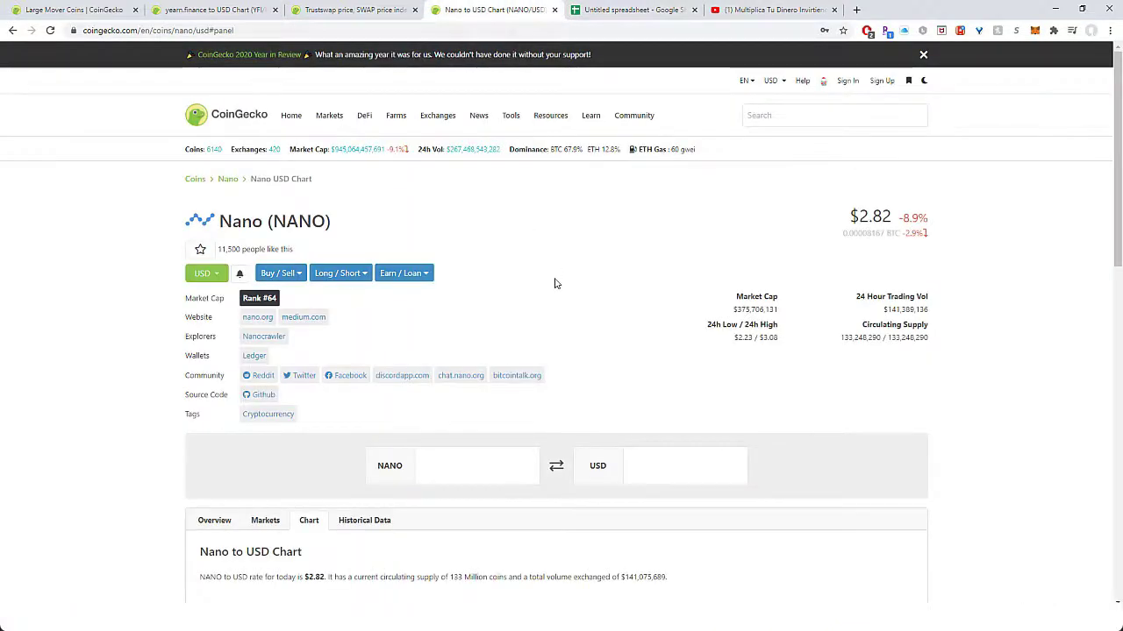
{"action": "scroll", "coordinate": [554, 283], "scroll_direction": "down", "scroll_amount": 1}
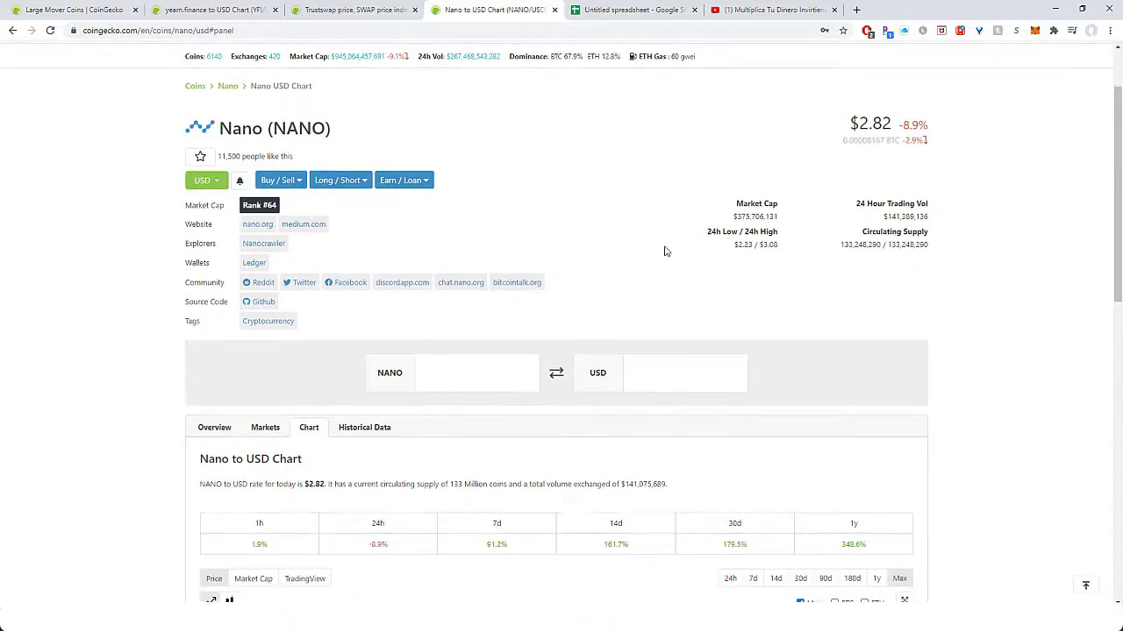
{"action": "scroll", "coordinate": [665, 252], "scroll_direction": "down", "scroll_amount": 7}
{"action": "scroll", "coordinate": [665, 252], "scroll_direction": "up", "scroll_amount": 3}
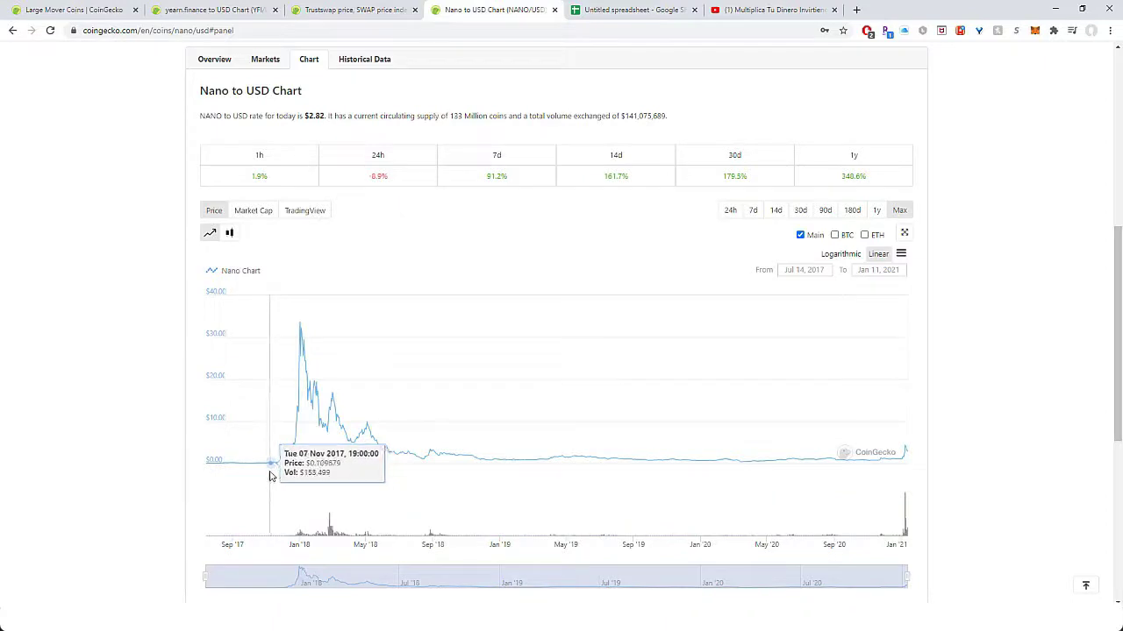
{"action": "left_click", "coordinate": [640, 9]}
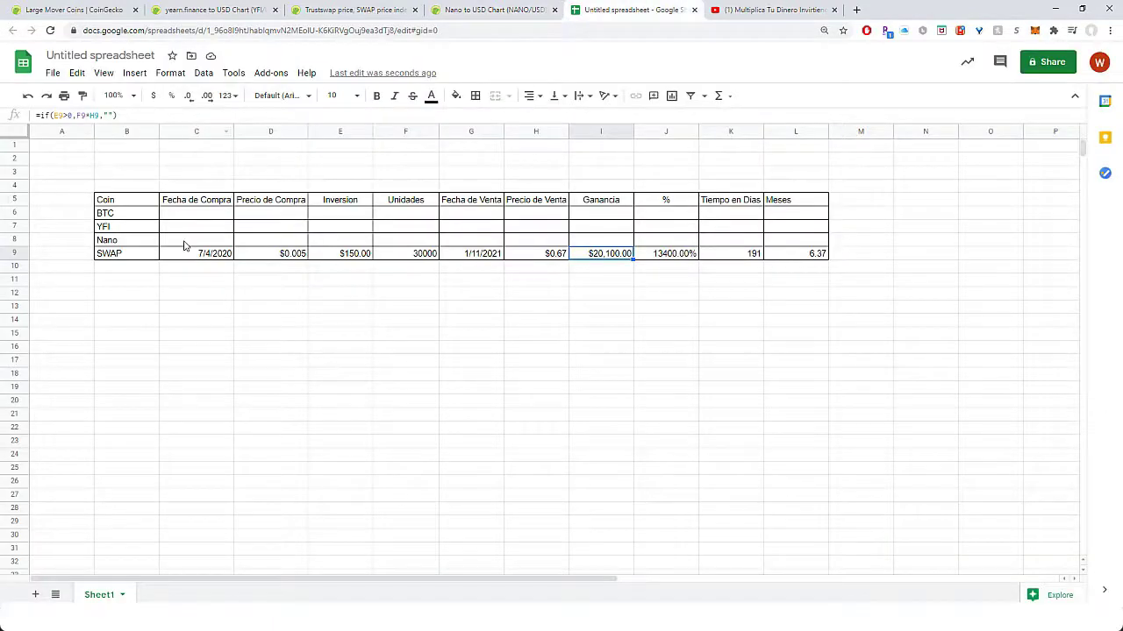
{"action": "left_click", "coordinate": [250, 246]}
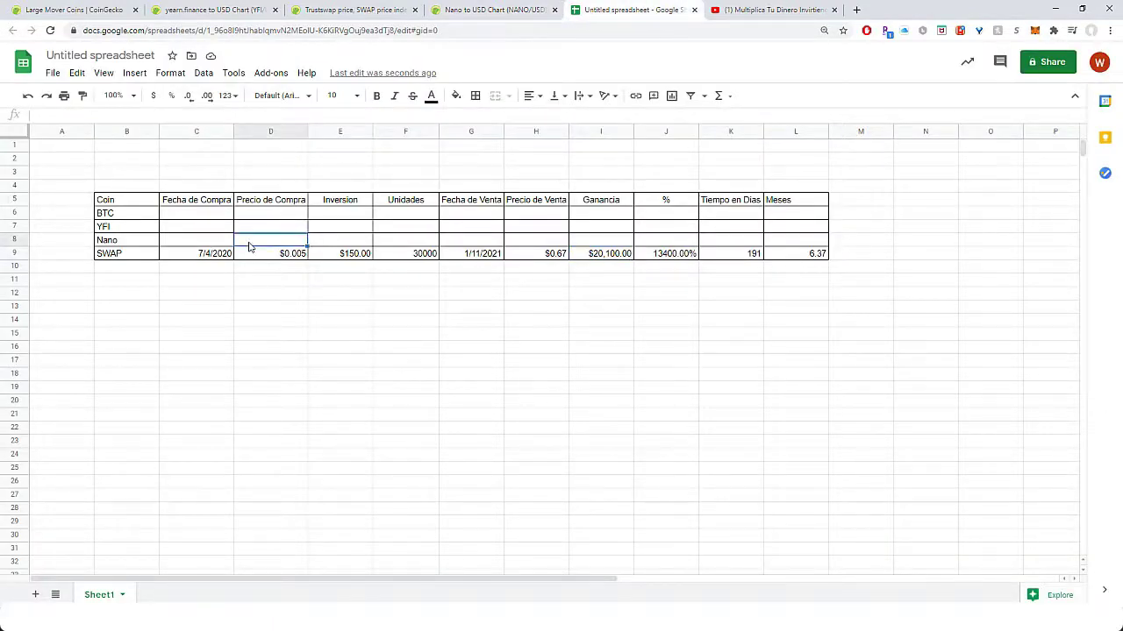
{"action": "type", "text": ".1"}
{"action": "key", "text": "Return"}
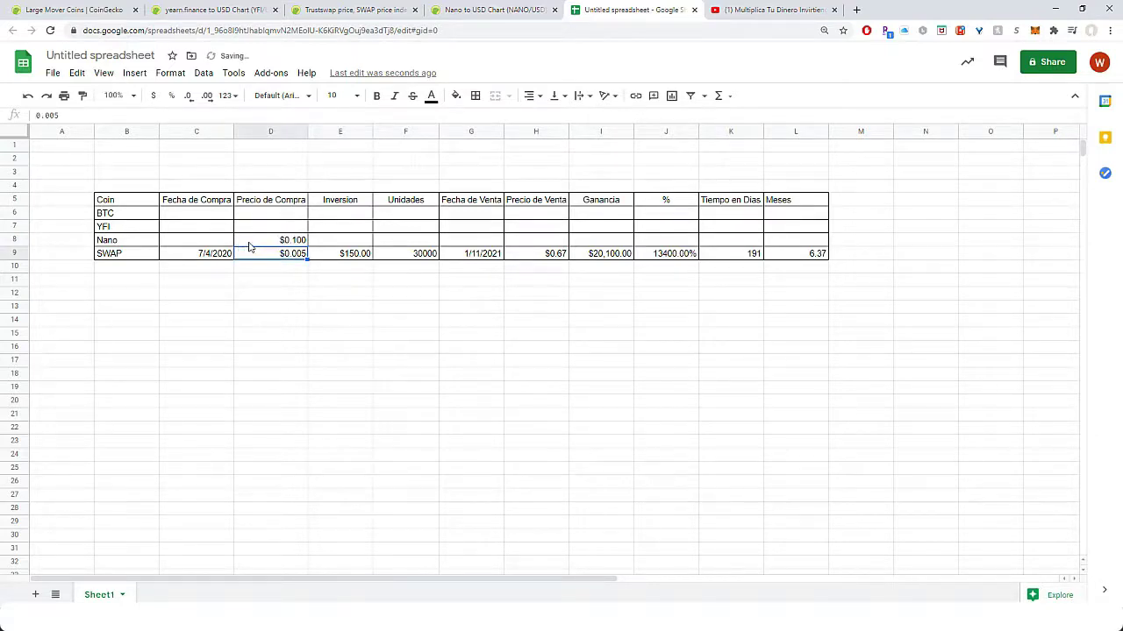
Find the date of Nano's early price on the CoinGecko chart, and enter 10/15/17 as Fecha de Compra and 100 as Inversion
{"action": "key", "text": "Left"}
{"action": "key", "text": "Up"}
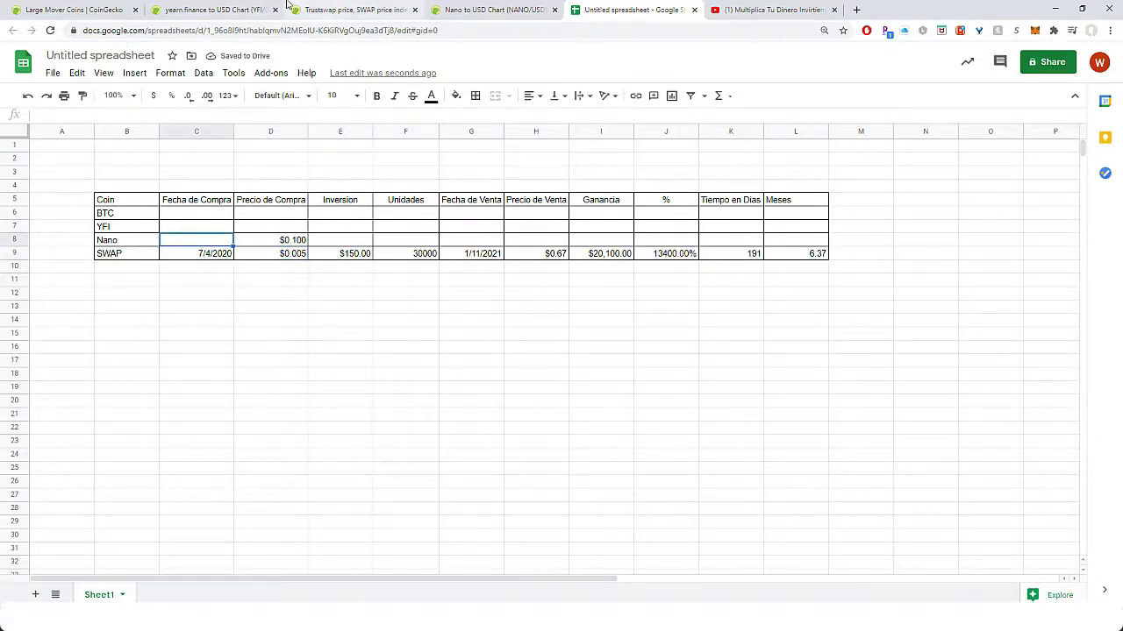
{"action": "left_click", "coordinate": [264, 10]}
{"action": "left_click", "coordinate": [456, 10]}
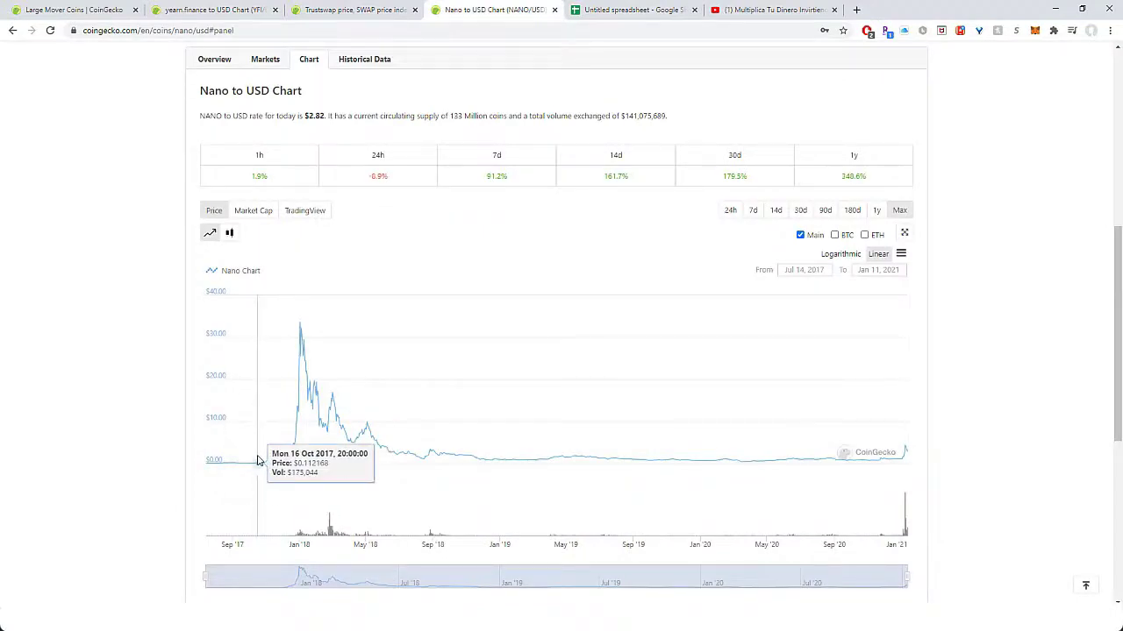
{"action": "left_click", "coordinate": [632, 10]}
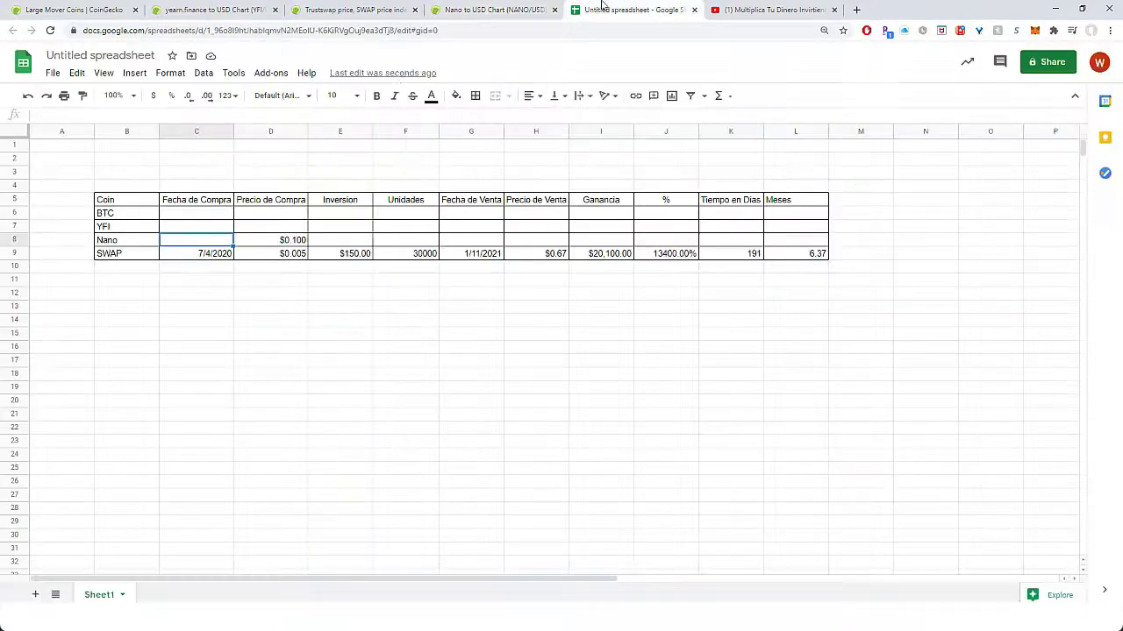
{"action": "type", "text": "10/15/17"}
{"action": "key", "text": "Tab"}
{"action": "key", "text": "Tab"}
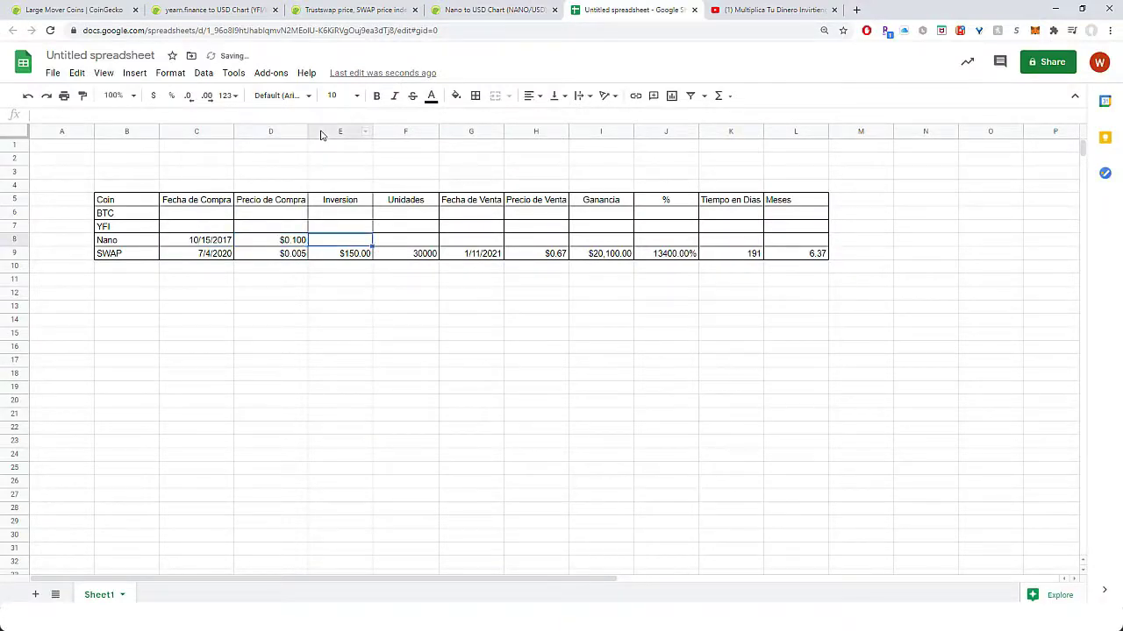
{"action": "type", "text": "100"}
{"action": "key", "text": "Tab"}
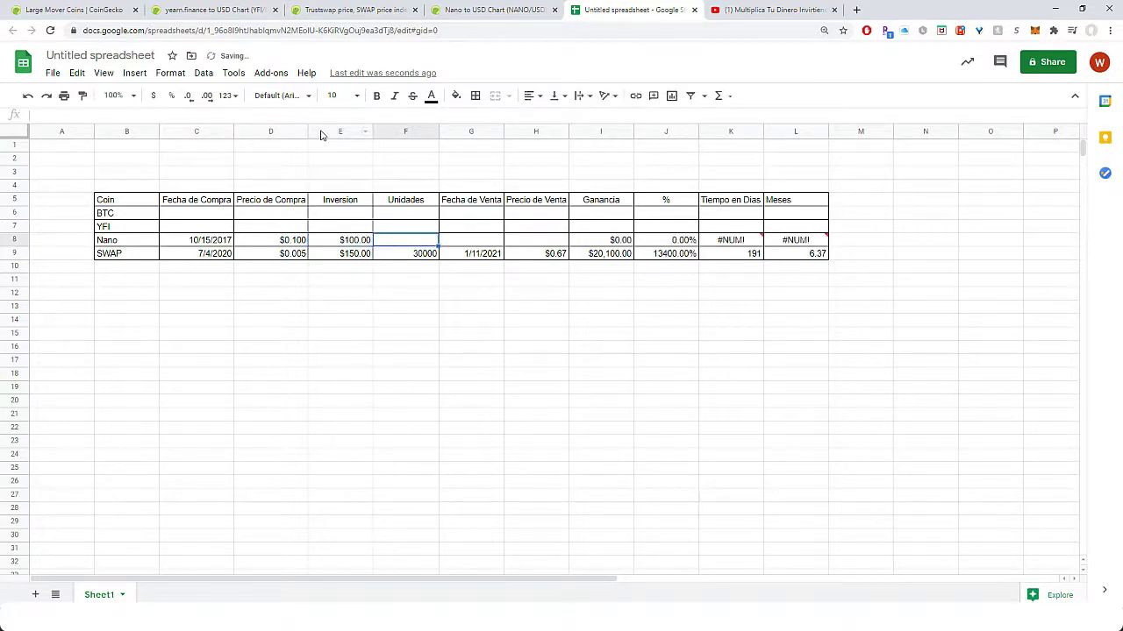
Copy SWAP's Unidades formula into the Nano, YFI and BTC rows
{"action": "key", "text": "Down"}
{"action": "key", "text": "ctrl+c"}
{"action": "key", "text": "shift+Up"}
{"action": "key", "text": "shift+Up"}
{"action": "key", "text": "shift+Up"}
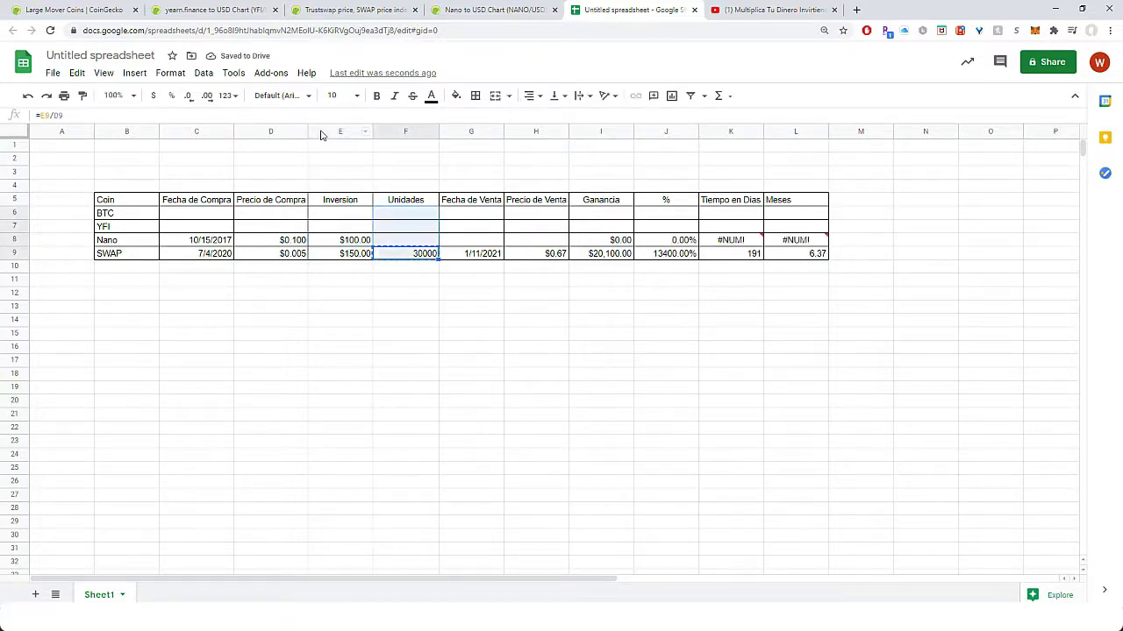
{"action": "key", "text": "ctrl+v"}
Clear the Unidades formulas from the BTC and YFI rows
{"action": "key", "text": "Up"}
{"action": "key", "text": "Up"}
{"action": "key", "text": "shift+Up"}
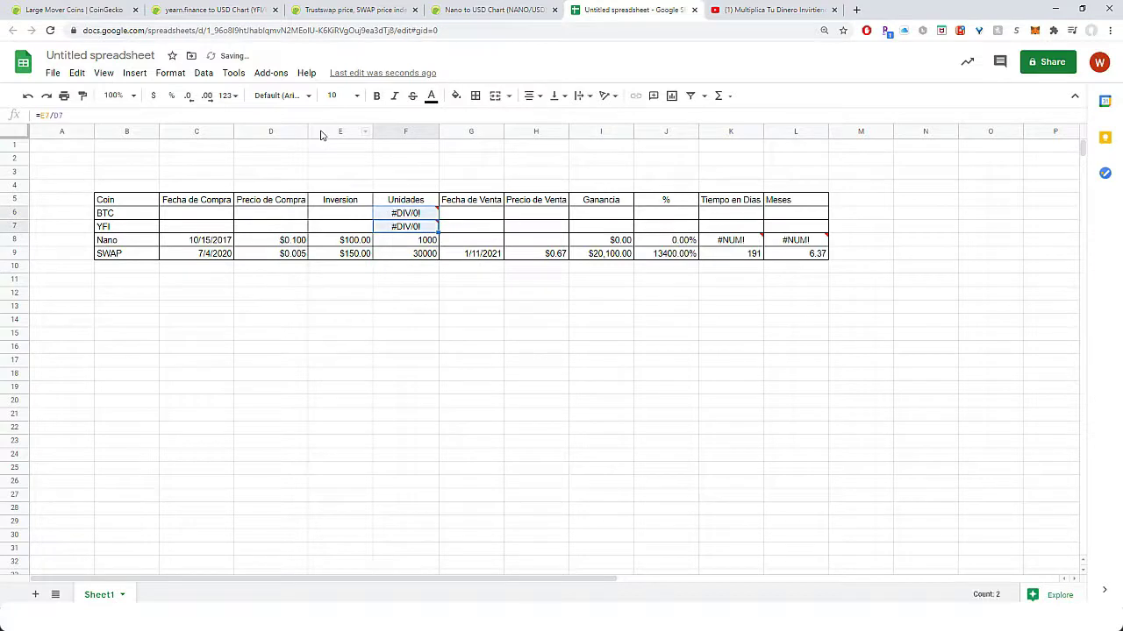
{"action": "key", "text": "Delete"}
{"action": "key", "text": "Left"}
{"action": "key", "text": "Down"}
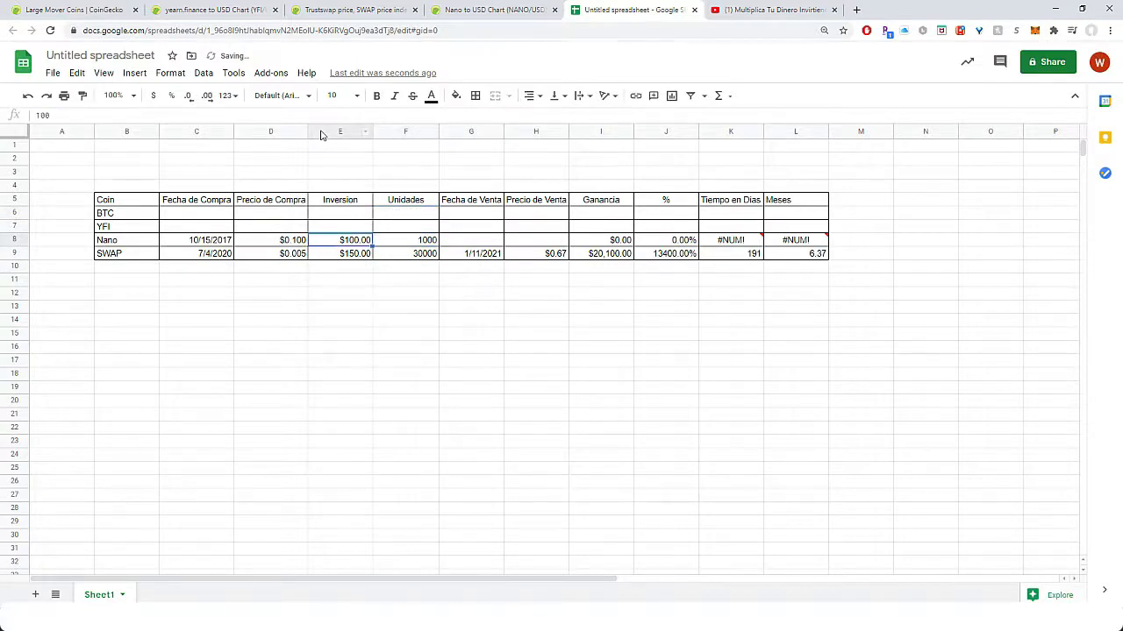
Dismiss the Facebook notification and enter 1/11/2021 as Nano's Fecha de Venta
{"action": "key", "text": "Right"}
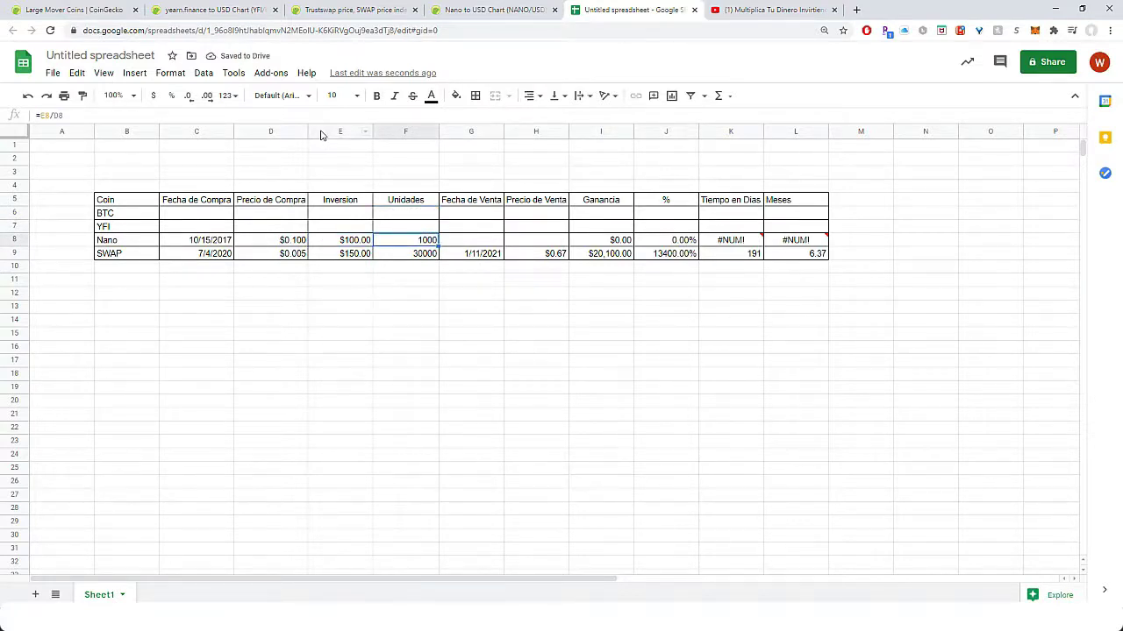
{"action": "key", "text": "Right"}
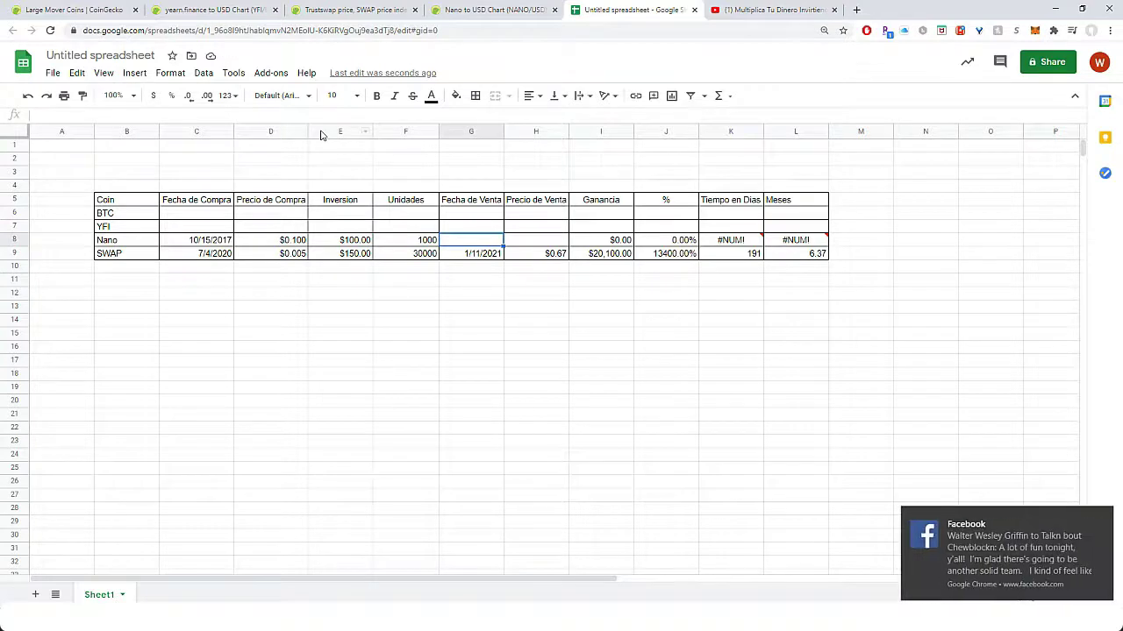
{"action": "left_click", "coordinate": [1102, 521]}
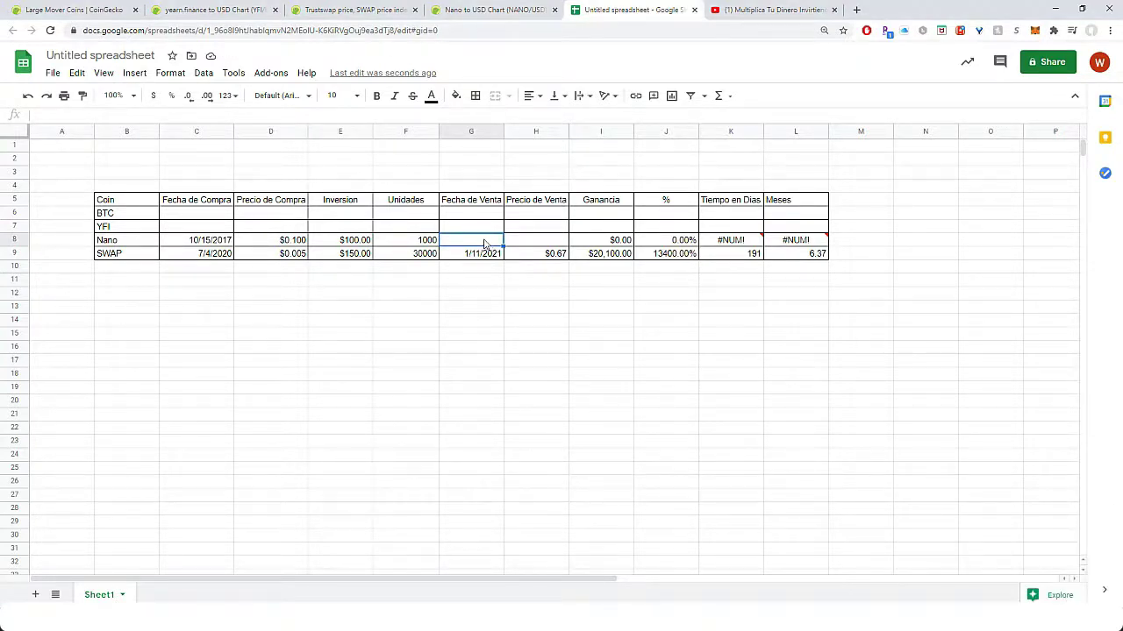
{"action": "key", "text": "Right"}
{"action": "key", "text": "Left"}
{"action": "type", "text": "1/11/2021"}
{"action": "key", "text": "Tab"}
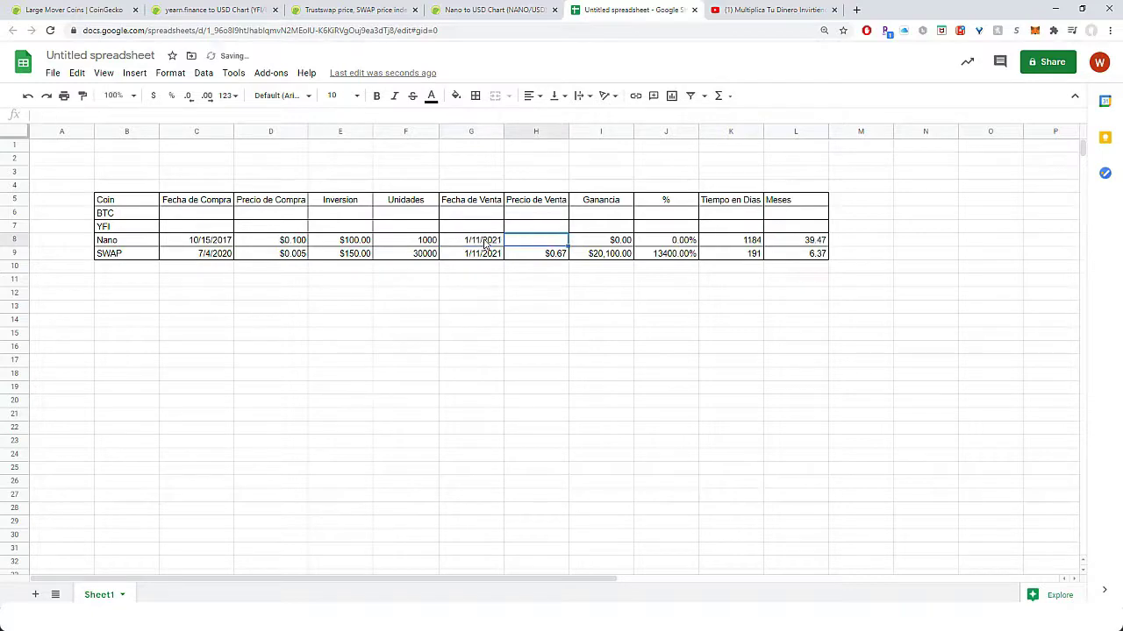
Look up Nano's current price on CoinGecko and enter 2.82 as its Precio de Venta in the spreadsheet
{"action": "left_click", "coordinate": [483, 10]}
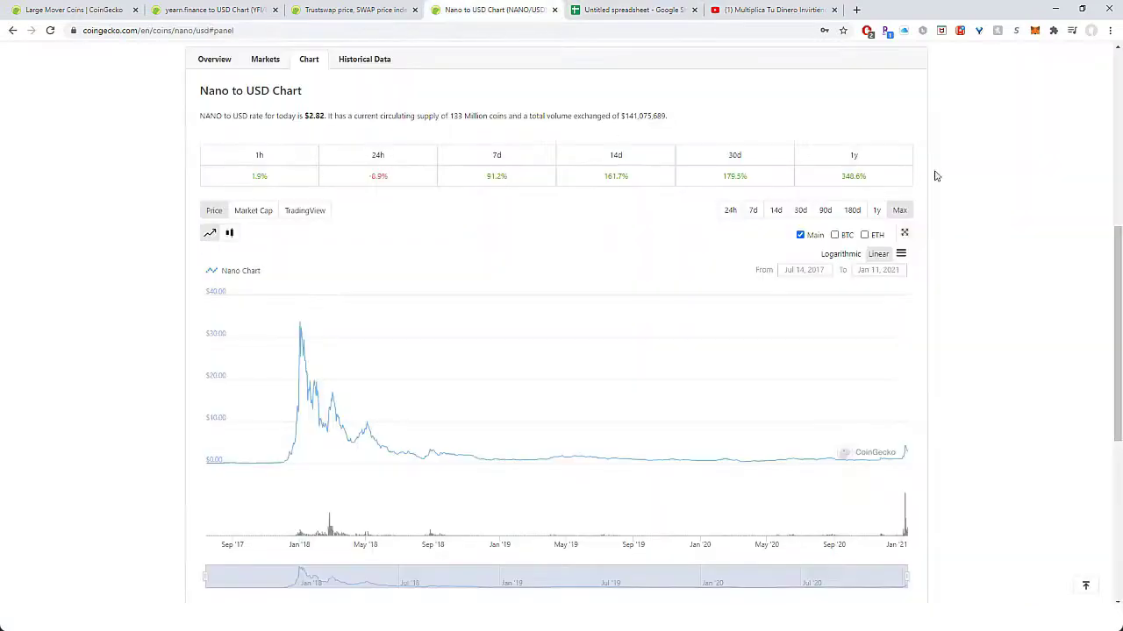
{"action": "scroll", "coordinate": [877, 202], "scroll_direction": "up", "scroll_amount": 5}
{"action": "left_click_drag", "start_coordinate": [849, 215], "coordinate": [893, 217]}
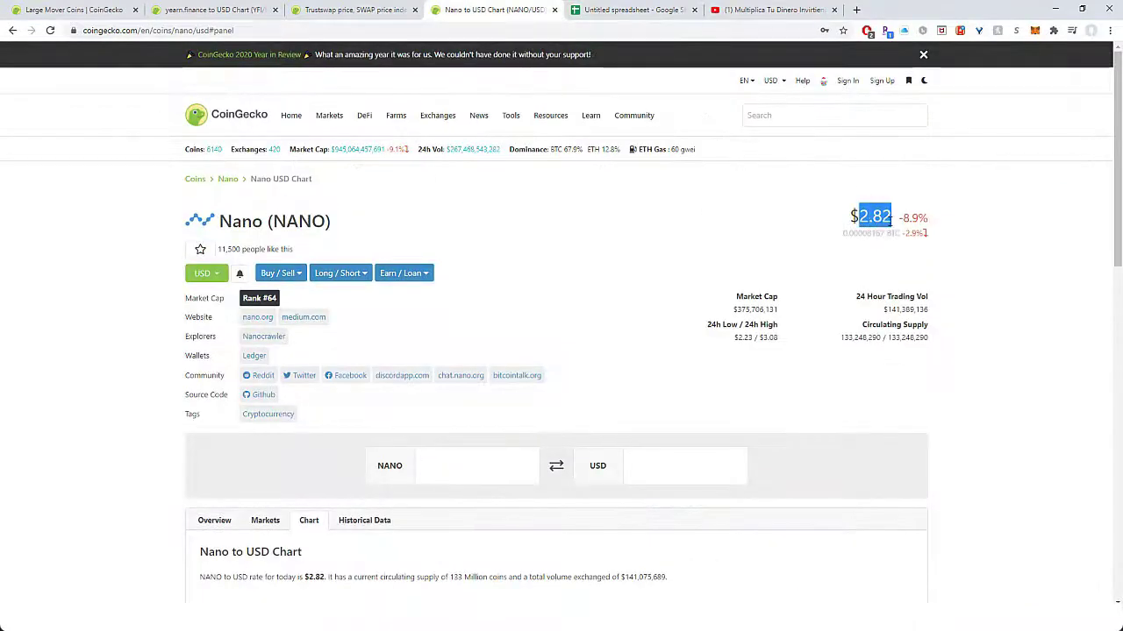
{"action": "left_click", "coordinate": [649, 10]}
{"action": "left_click_drag", "start_coordinate": [553, 243], "coordinate": [556, 255]}
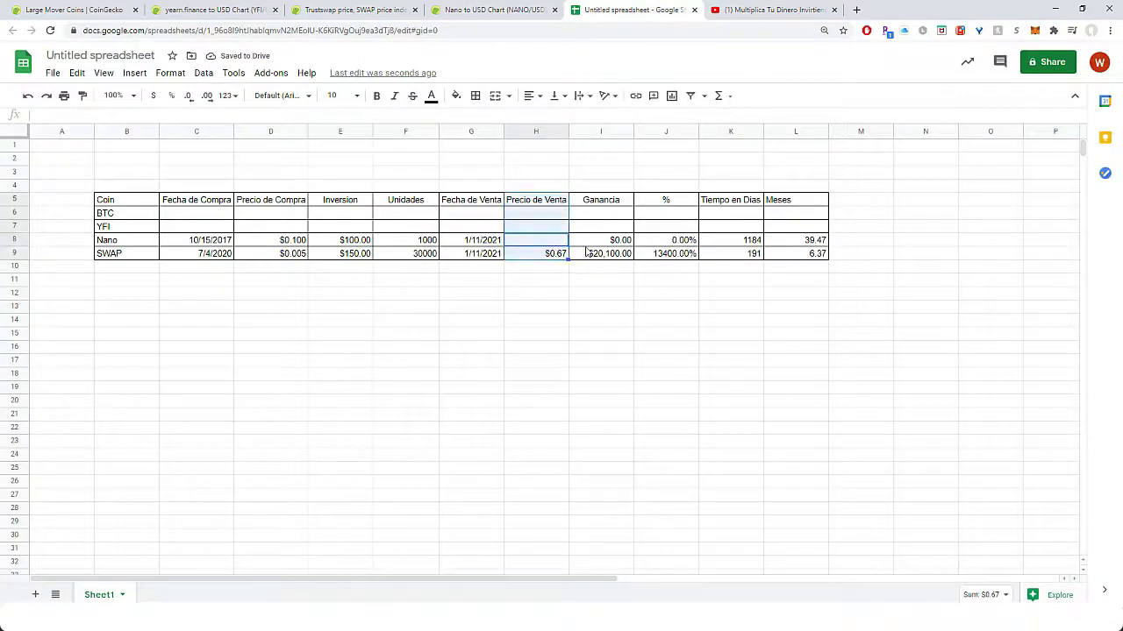
{"action": "left_click", "coordinate": [542, 245]}
{"action": "type", "text": "2.82"}
{"action": "key", "text": "Return"}
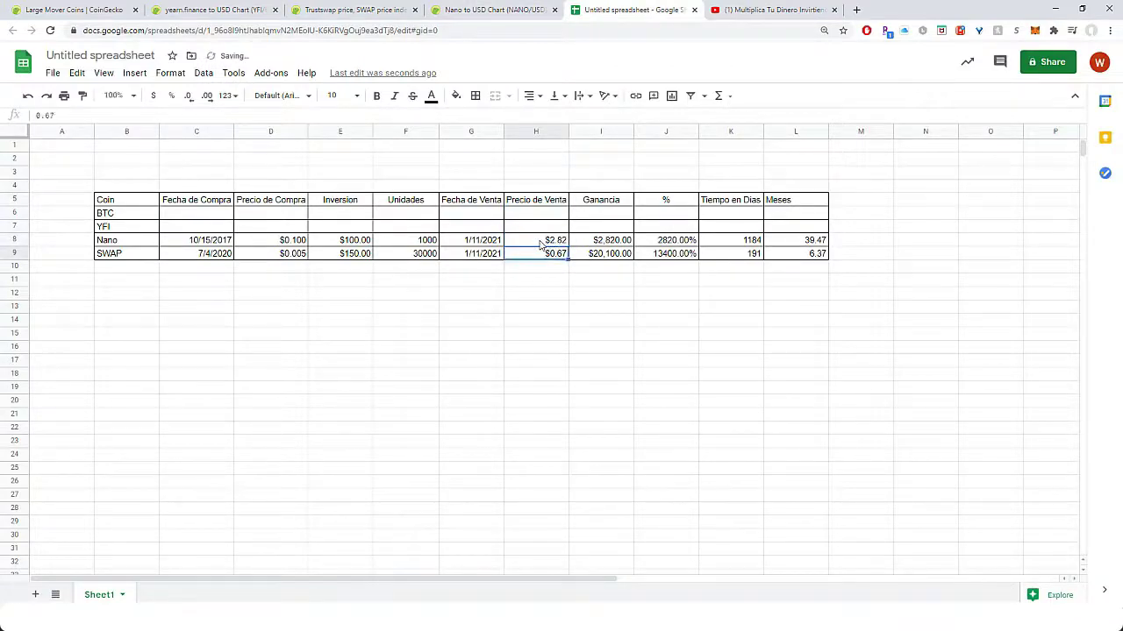
{"action": "type", "text": "0"}
{"action": "key", "text": "ctrl+Return"}
{"action": "key", "text": "ctrl+z"}
Review Nano's Ganancia, percentage, Tiempo en Dias and Meses
{"action": "key", "text": "Up"}
{"action": "key", "text": "Right"}
{"action": "key", "text": "Right"}
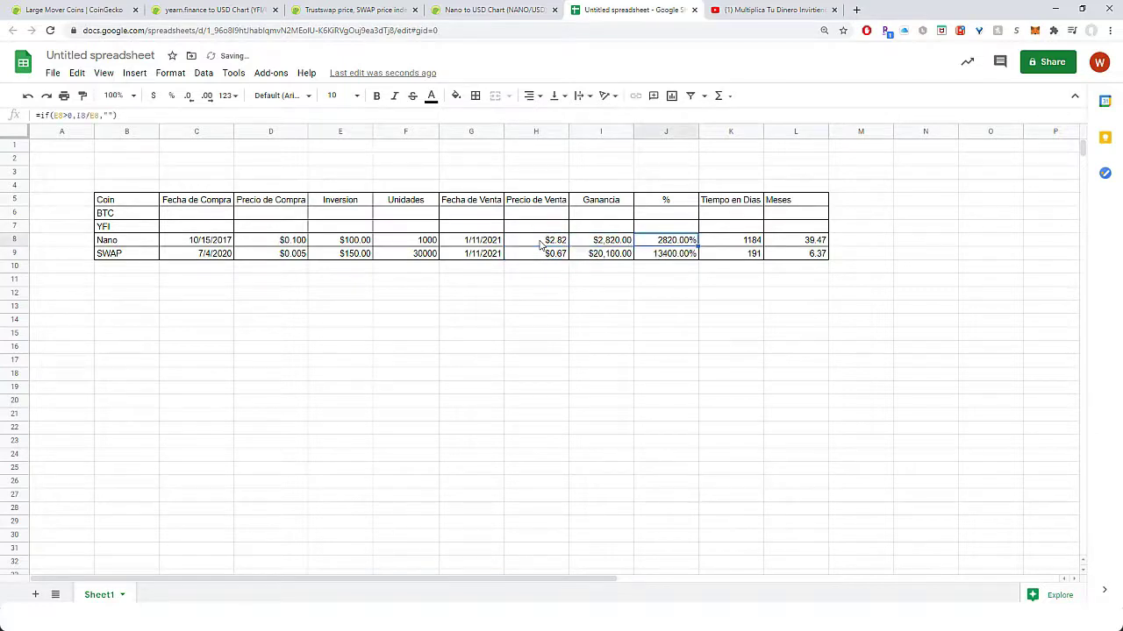
{"action": "key", "text": "Right"}
{"action": "key", "text": "Right"}
{"action": "key", "text": "Left"}
{"action": "key", "text": "Left"}
{"action": "key", "text": "Left"}
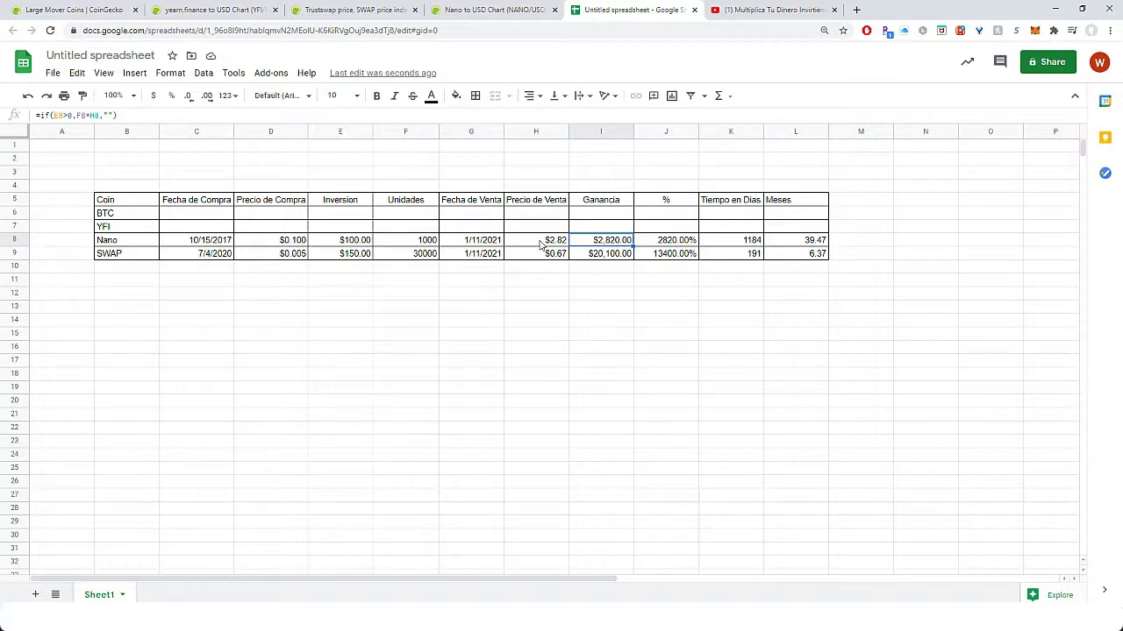
Compare Nano's Ganancia with SWAP's and with Nano's own Inversion and Unidades
{"action": "key", "text": "Down"}
{"action": "key", "text": "Up"}
{"action": "key", "text": "Left"}
{"action": "key", "text": "Left"}
{"action": "key", "text": "Left"}
{"action": "key", "text": "Left"}
{"action": "key", "text": "Right"}
{"action": "key", "text": "Right"}
{"action": "key", "text": "Right"}
{"action": "key", "text": "Right"}
Examine the peak on Nano's CoinGecko price chart and dismiss the Facebook notification
{"action": "key", "text": "Left"}
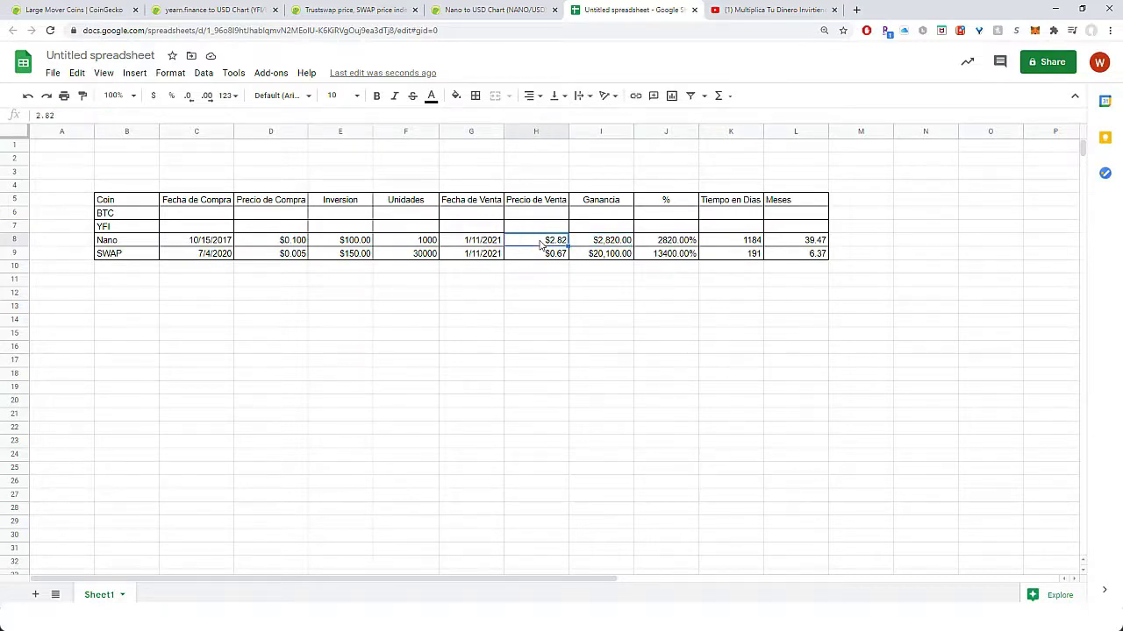
{"action": "left_click", "coordinate": [496, 7]}
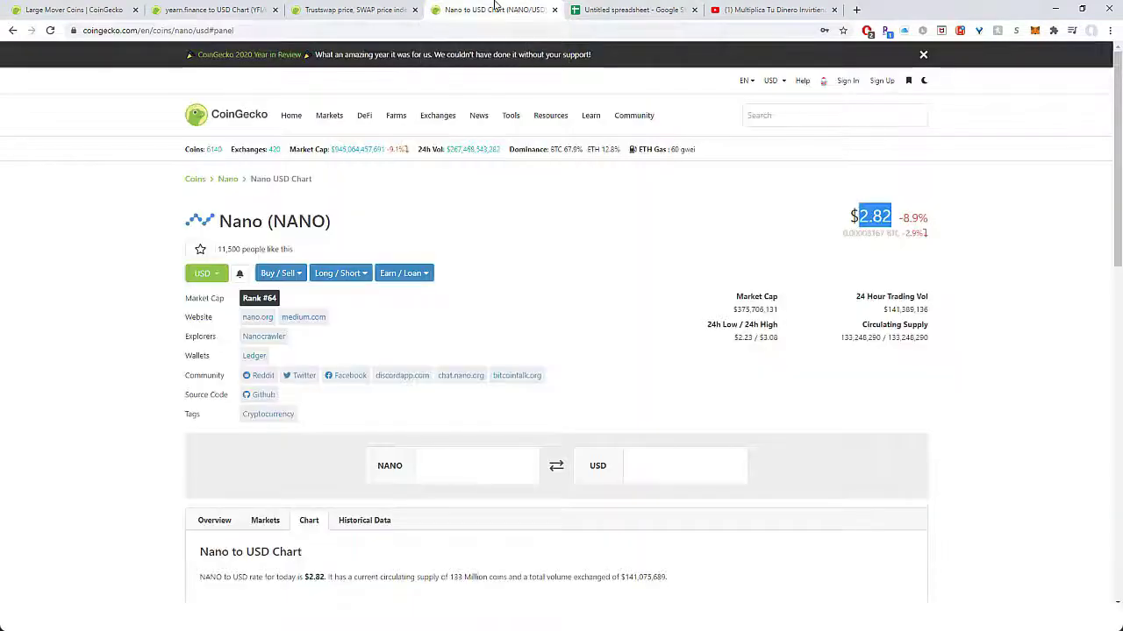
{"action": "scroll", "coordinate": [596, 220], "scroll_direction": "down", "scroll_amount": 5}
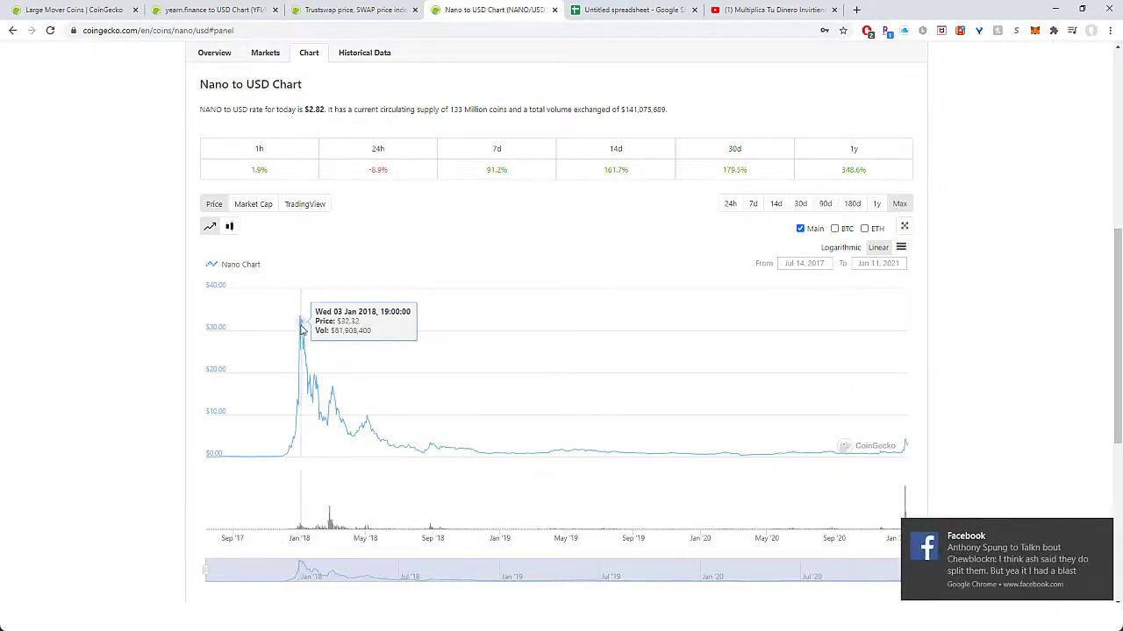
{"action": "left_click", "coordinate": [1105, 530]}
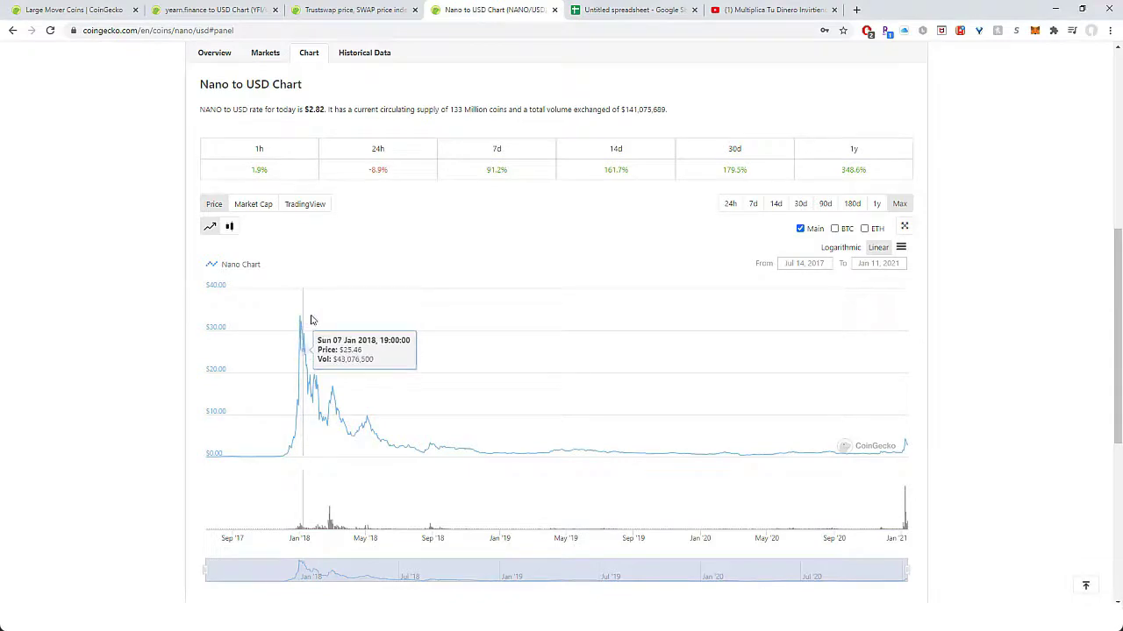
{"action": "scroll", "coordinate": [699, 265], "scroll_direction": "up", "scroll_amount": 1}
{"action": "scroll", "coordinate": [699, 265], "scroll_direction": "up", "scroll_amount": 5}
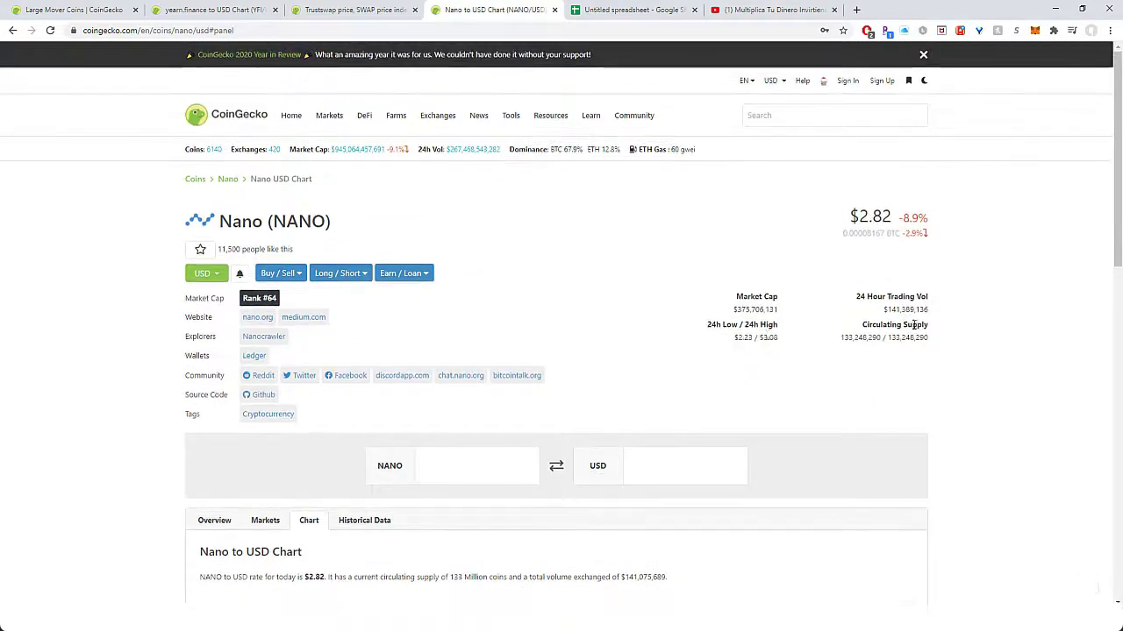
Open Nano's CoinGecko overview and find its all-time high in the price and market stats
{"action": "scroll", "coordinate": [856, 323], "scroll_direction": "down", "scroll_amount": 7}
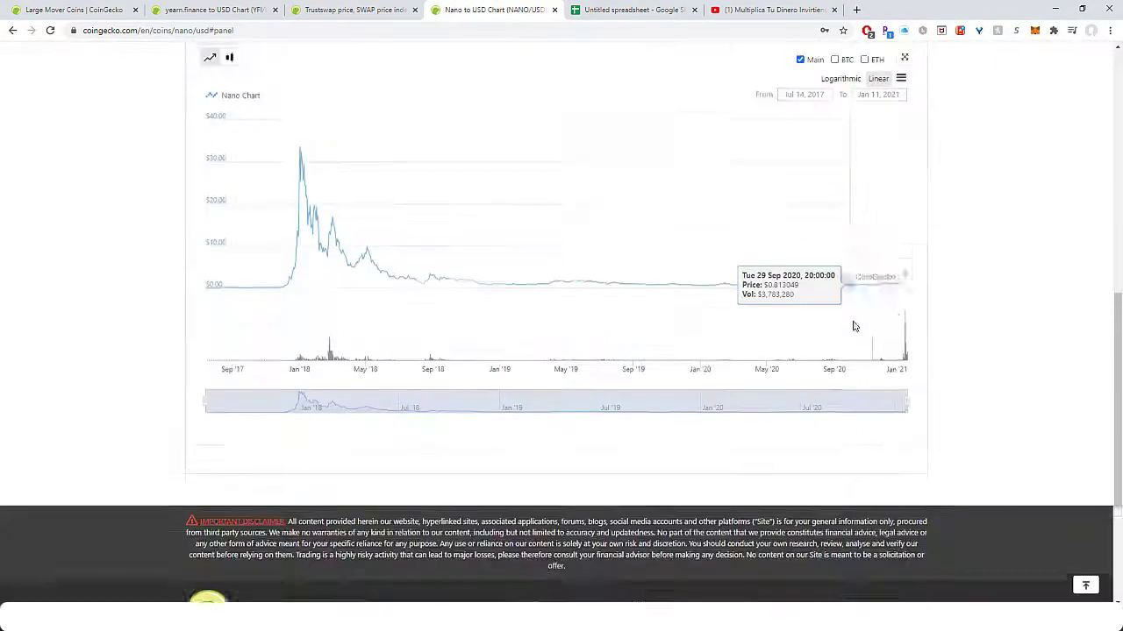
{"action": "scroll", "coordinate": [935, 332], "scroll_direction": "up", "scroll_amount": 3}
{"action": "scroll", "coordinate": [935, 332], "scroll_direction": "up", "scroll_amount": 2}
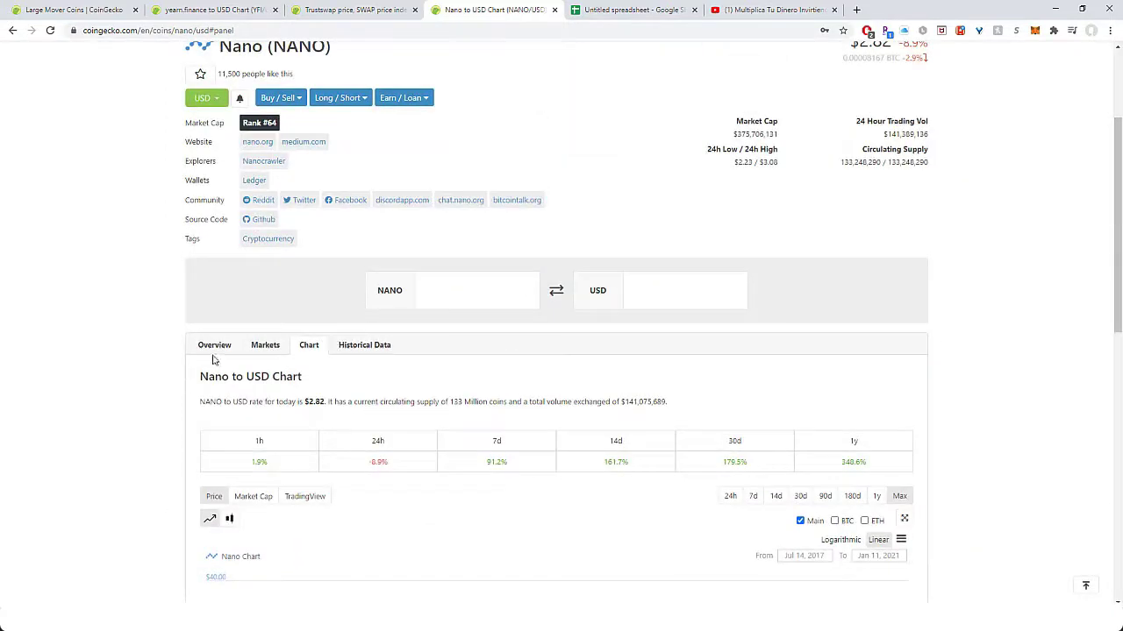
{"action": "scroll", "coordinate": [939, 263], "scroll_direction": "down", "scroll_amount": 7}
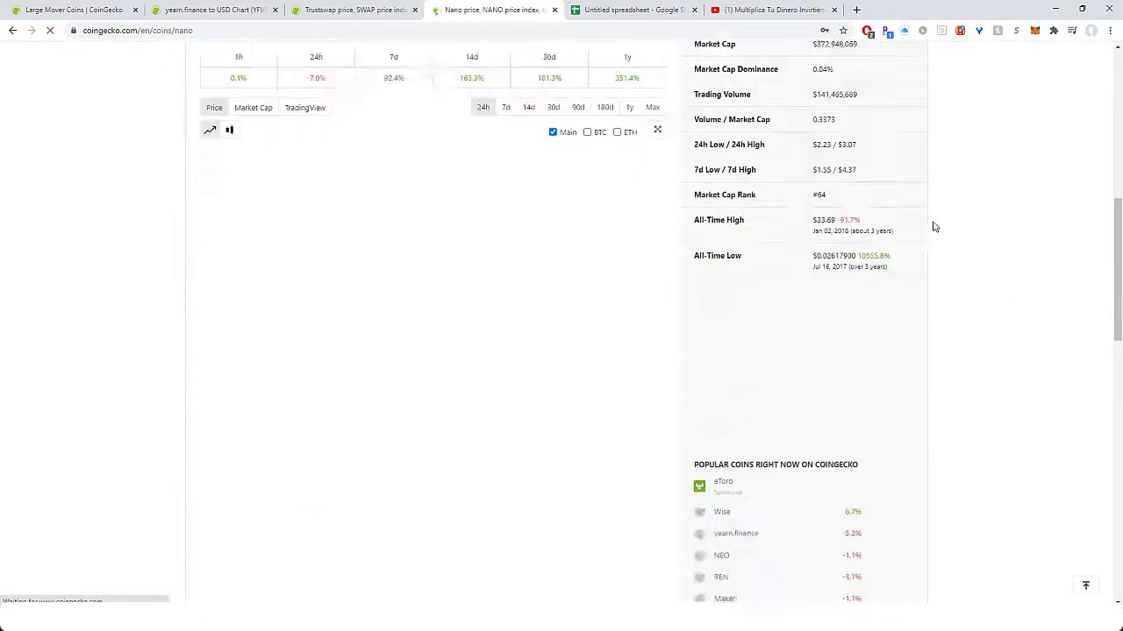
{"action": "scroll", "coordinate": [852, 280], "scroll_direction": "up", "scroll_amount": 1}
{"action": "left_click_drag", "start_coordinate": [849, 244], "coordinate": [812, 239]}
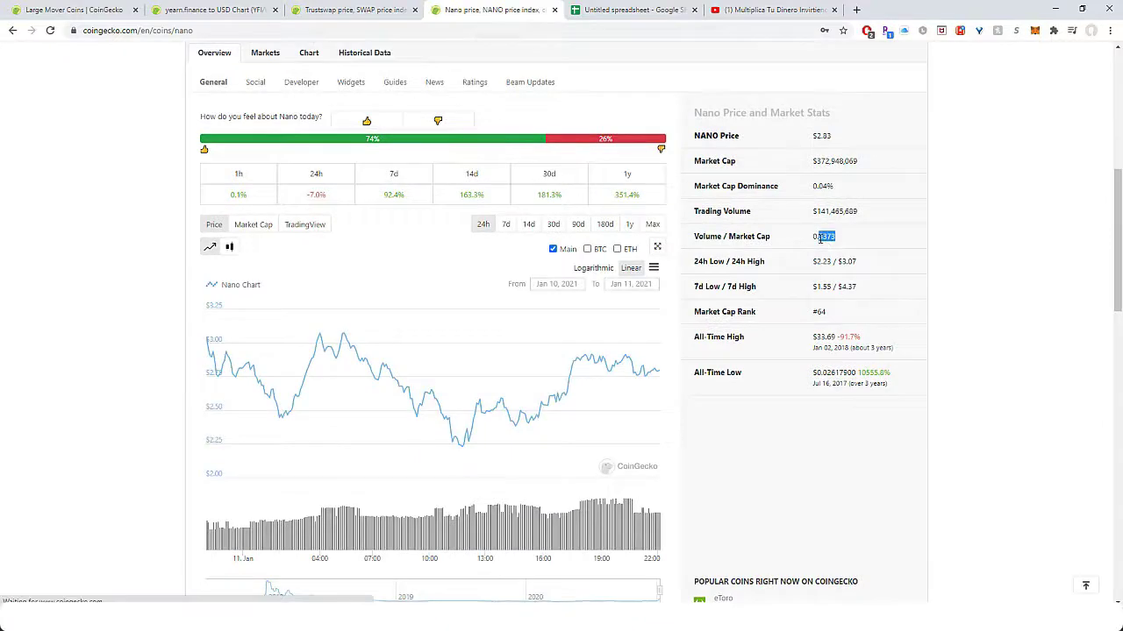
Check the date of Nano's all-time high on CoinGecko and enter 33 as its Precio de Venta in the spreadsheet
{"action": "left_click", "coordinate": [636, 10]}
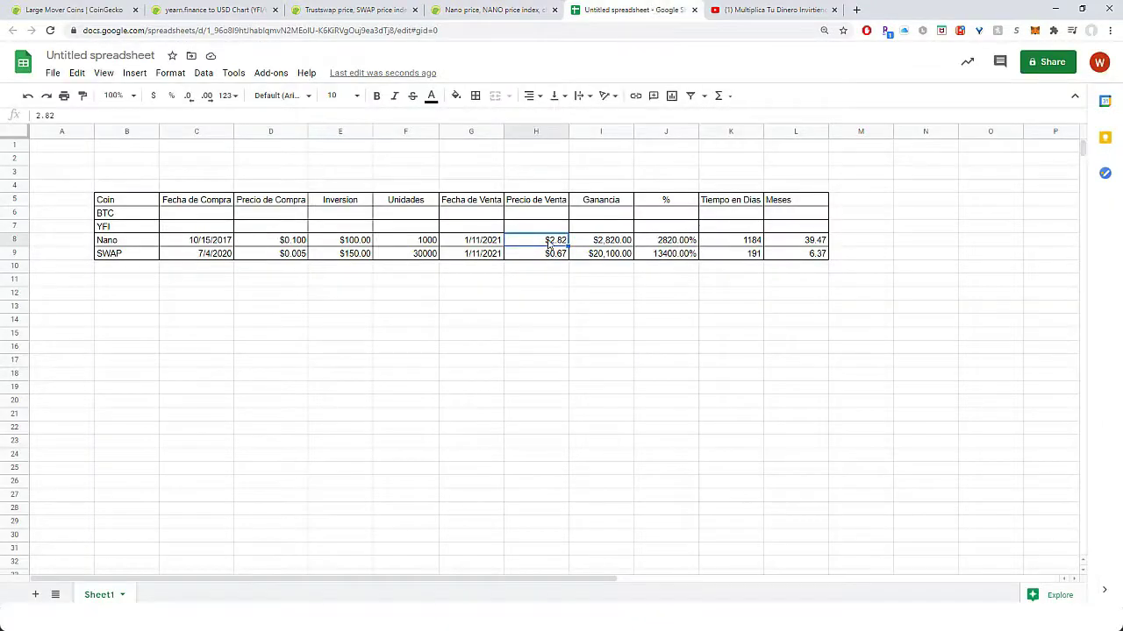
{"action": "left_click", "coordinate": [456, 8]}
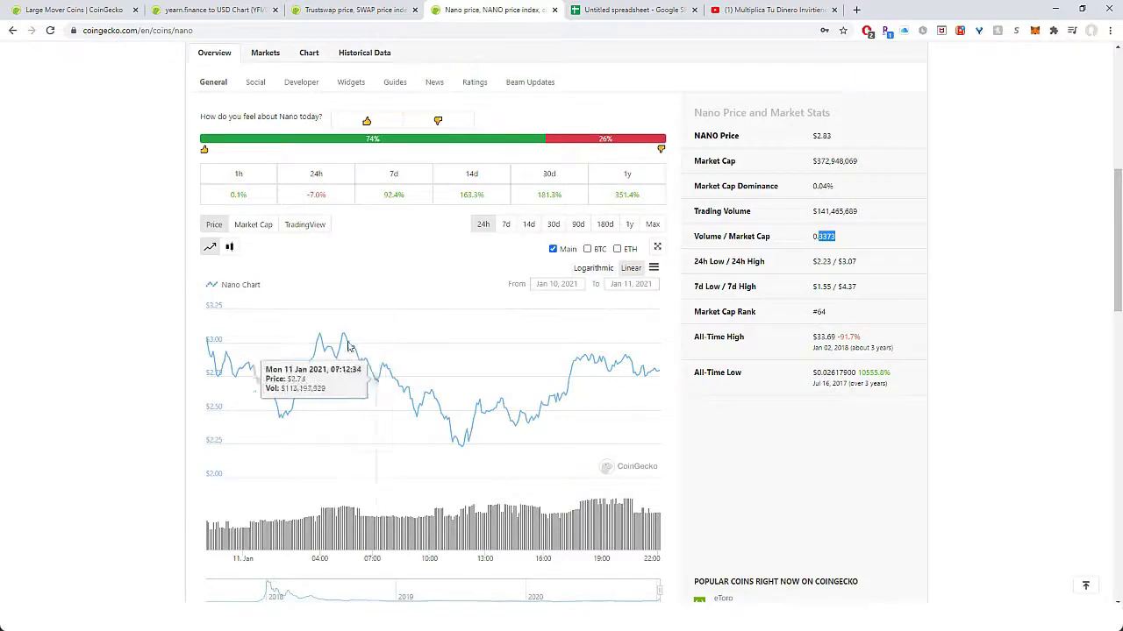
{"action": "scroll", "coordinate": [474, 275], "scroll_direction": "up", "scroll_amount": 1}
{"action": "scroll", "coordinate": [474, 275], "scroll_direction": "up", "scroll_amount": 3}
{"action": "scroll", "coordinate": [369, 167], "scroll_direction": "down", "scroll_amount": 3}
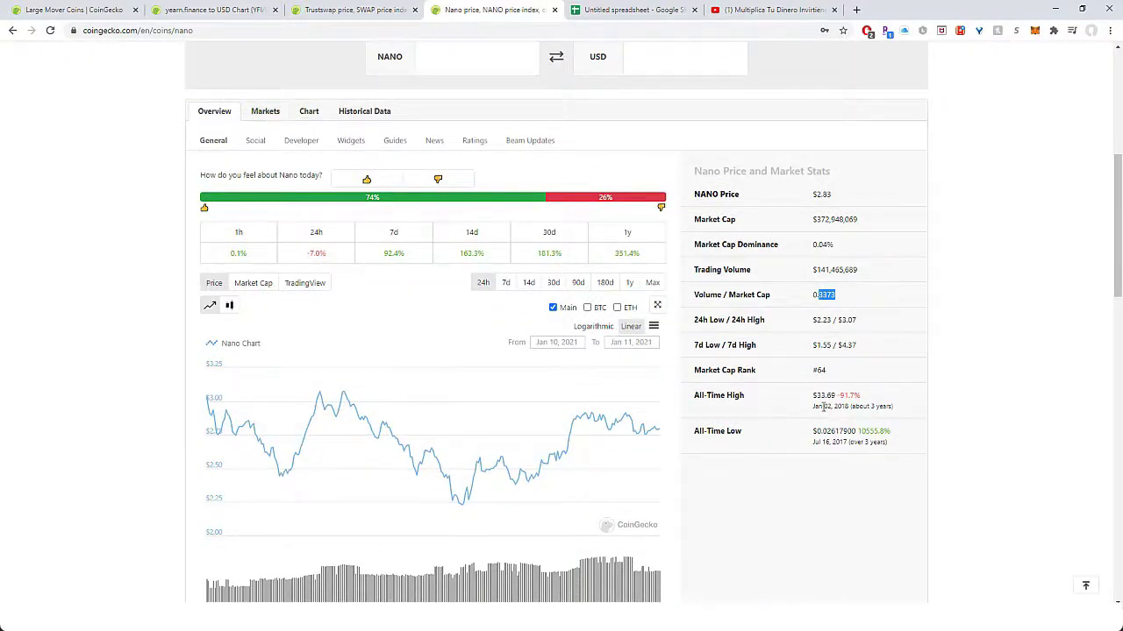
{"action": "left_click_drag", "start_coordinate": [813, 407], "coordinate": [830, 412]}
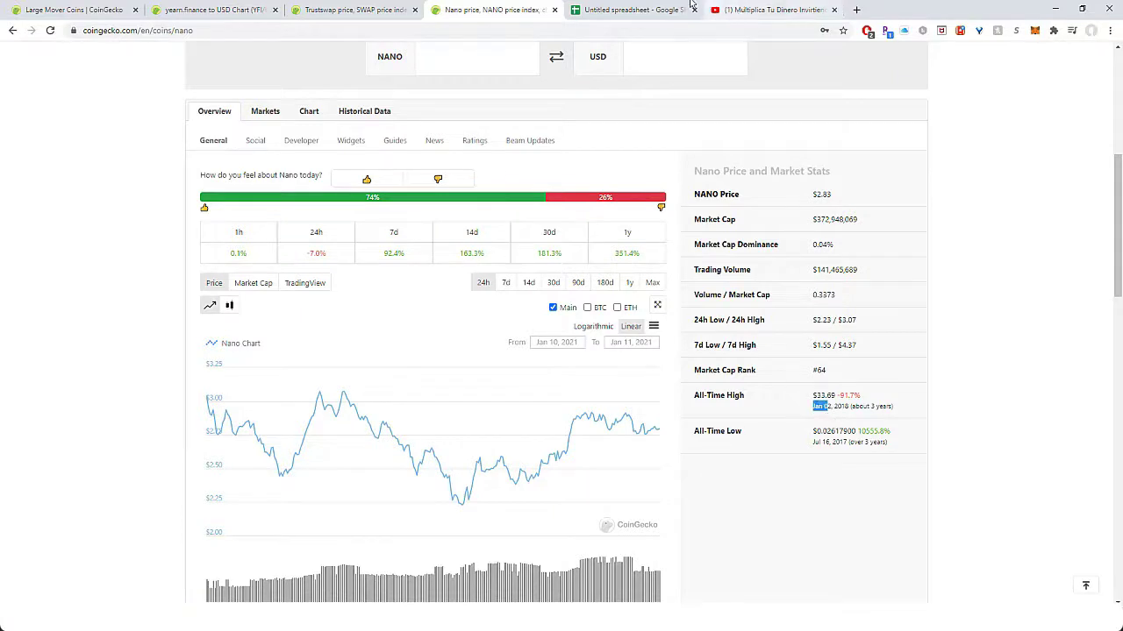
{"action": "left_click", "coordinate": [658, 10]}
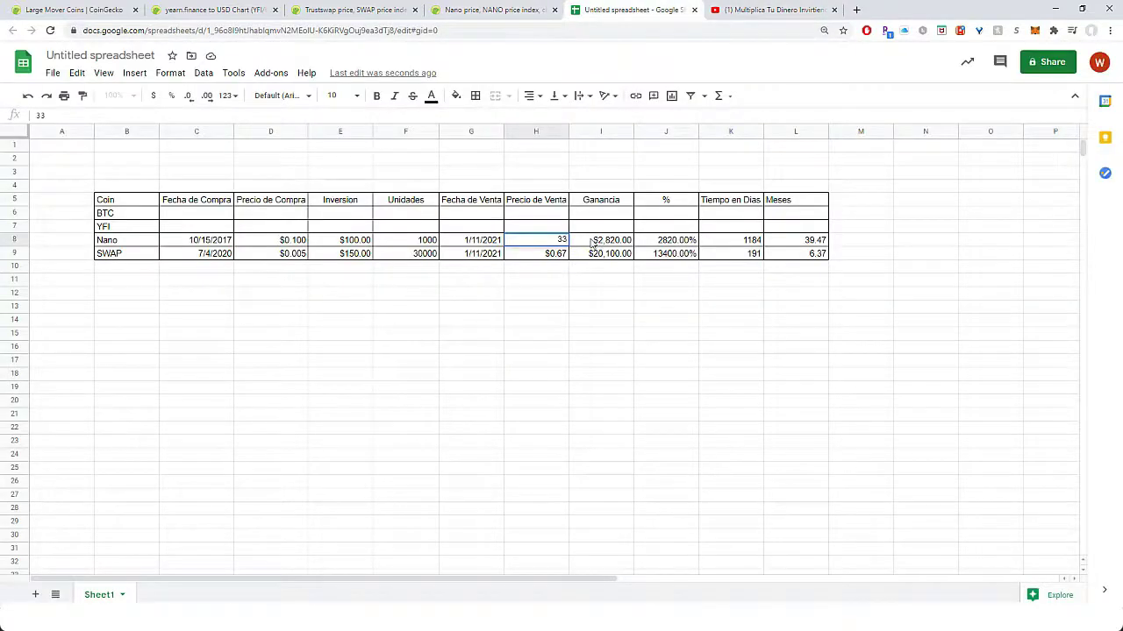
Set Nano's Fecha de Venta to 01/02/18
{"action": "left_click", "coordinate": [502, 241]}
{"action": "key", "text": "Delete"}
{"action": "type", "text": "02"}
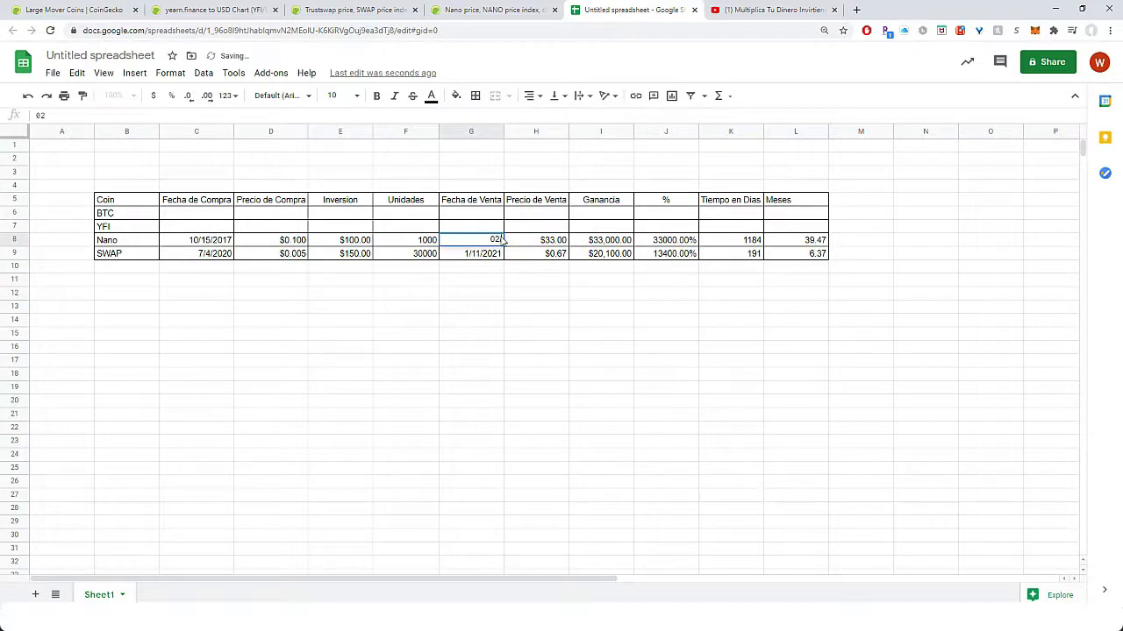
{"action": "type", "text": "/"}
{"action": "key", "text": "BackSpace"}
{"action": "key", "text": "BackSpace"}
{"action": "type", "text": "1/02/18"}
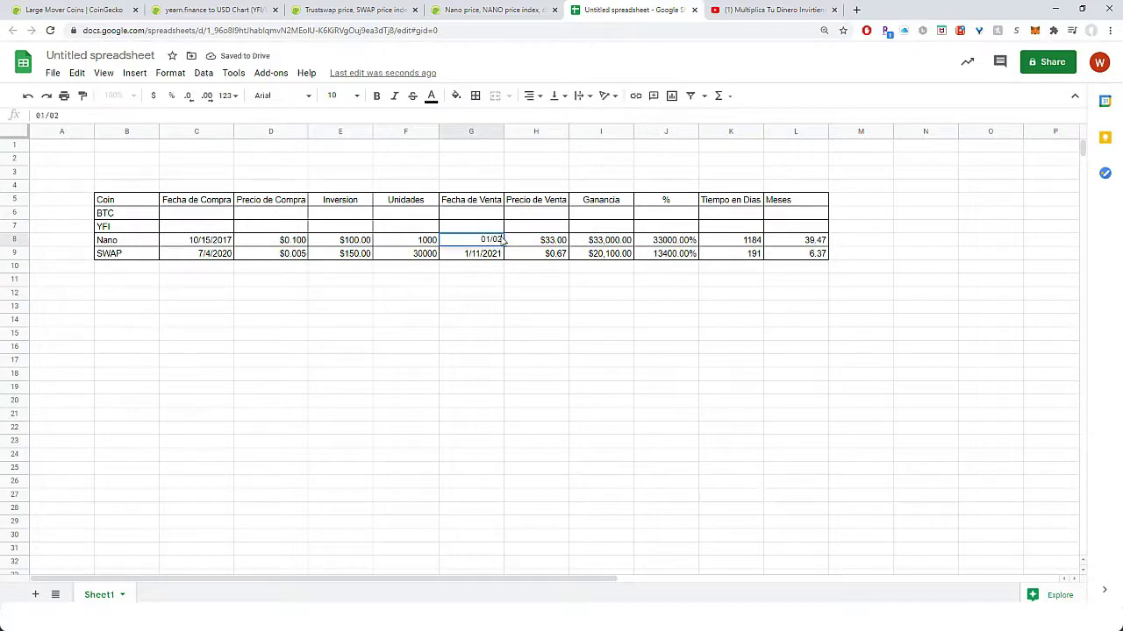
{"action": "key", "text": "Return"}
Compare Nano's Ganancia at the new sale price with its Inversion
{"action": "key", "text": "Up"}
{"action": "key", "text": "Right"}
{"action": "key", "text": "Right"}
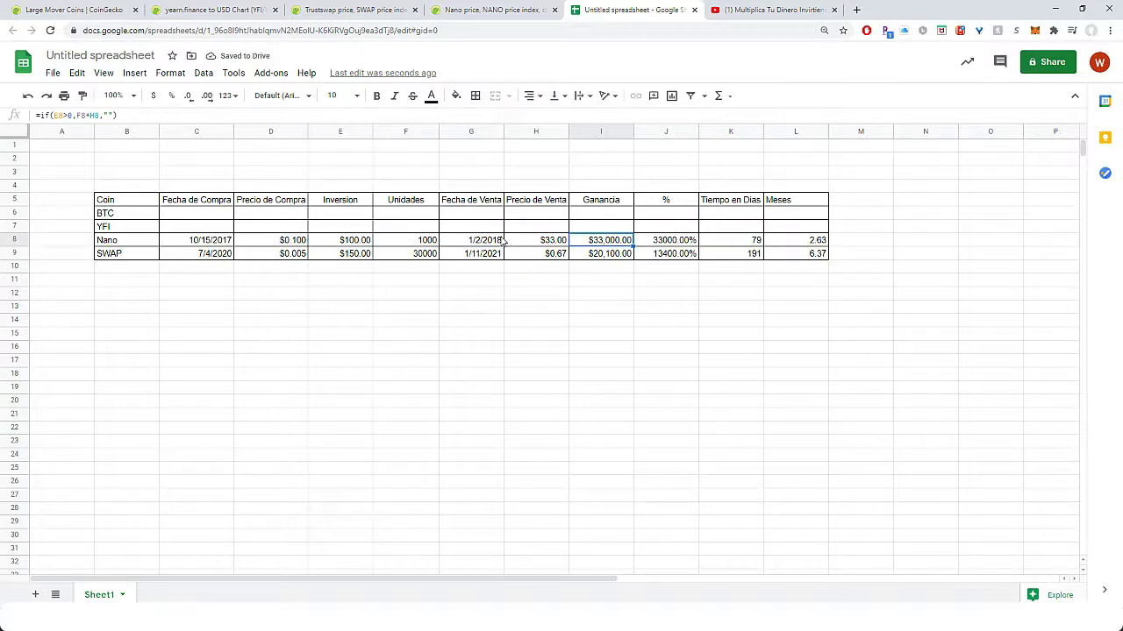
{"action": "key", "text": "Left"}
{"action": "key", "text": "Left"}
{"action": "key", "text": "Left"}
{"action": "key", "text": "Left"}
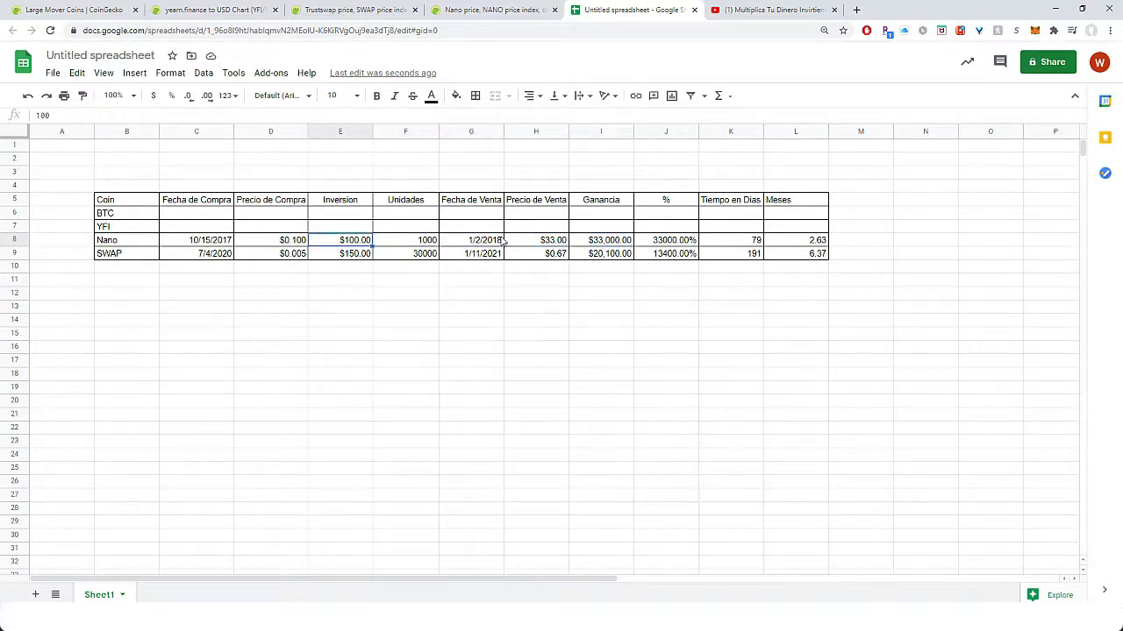
Review Nano's Meses, Tiempo en Dias, percentage and Ganancia for the new sale date
{"action": "key", "text": "Right"}
{"action": "key", "text": "Right"}
{"action": "key", "text": "Right"}
{"action": "key", "text": "Right"}
{"action": "key", "text": "Right"}
{"action": "key", "text": "Right"}
{"action": "key", "text": "Right"}
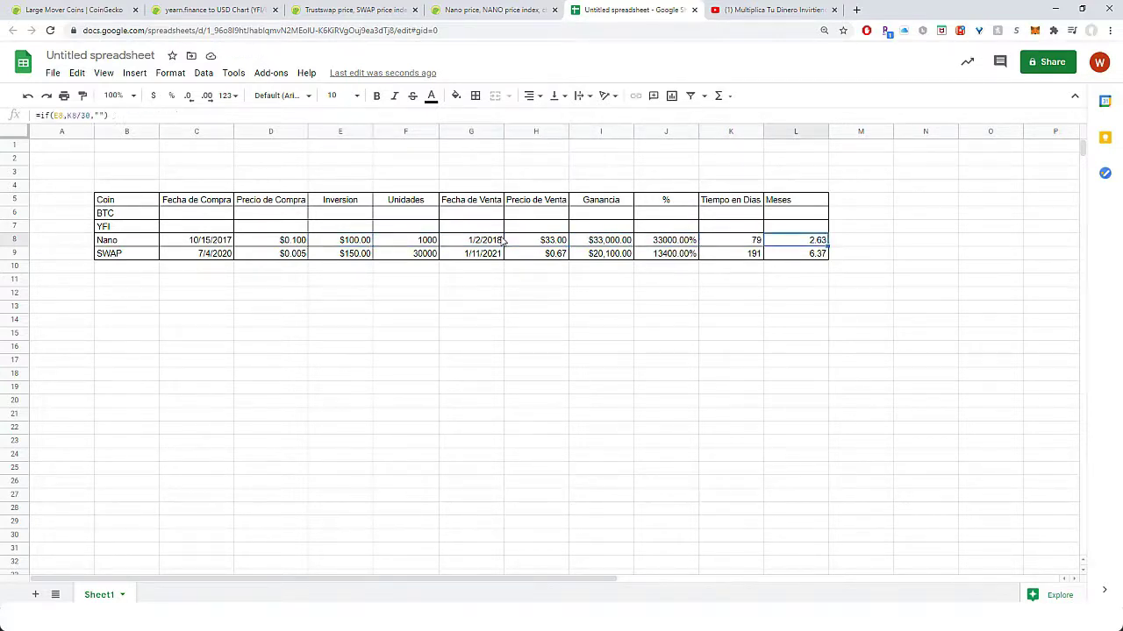
{"action": "key", "text": "Left"}
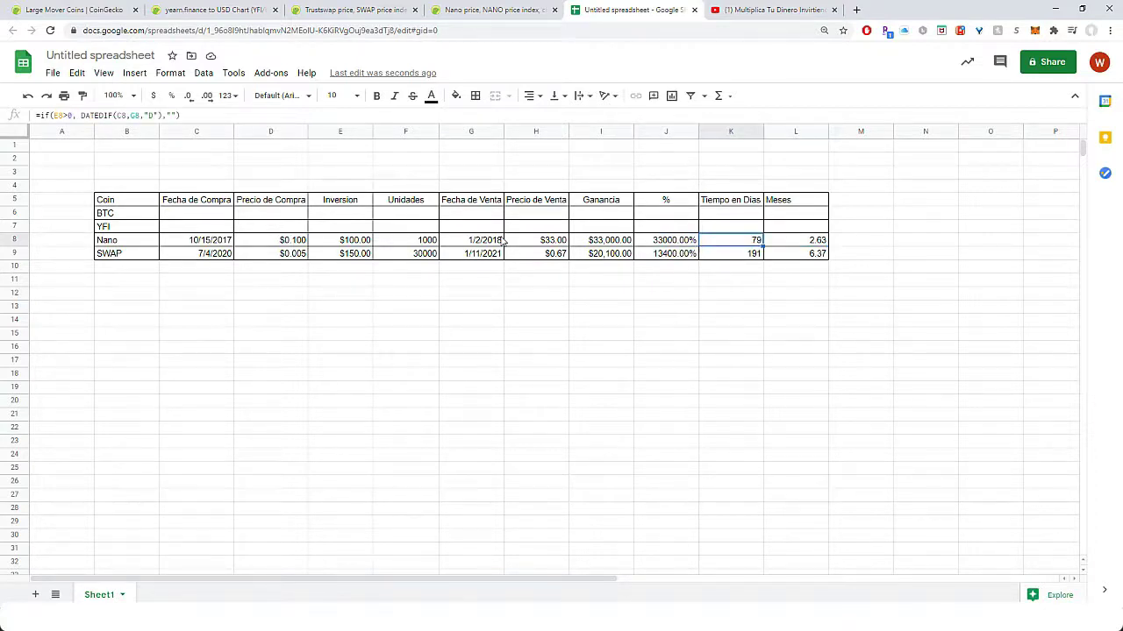
{"action": "key", "text": "Left"}
{"action": "key", "text": "Left"}
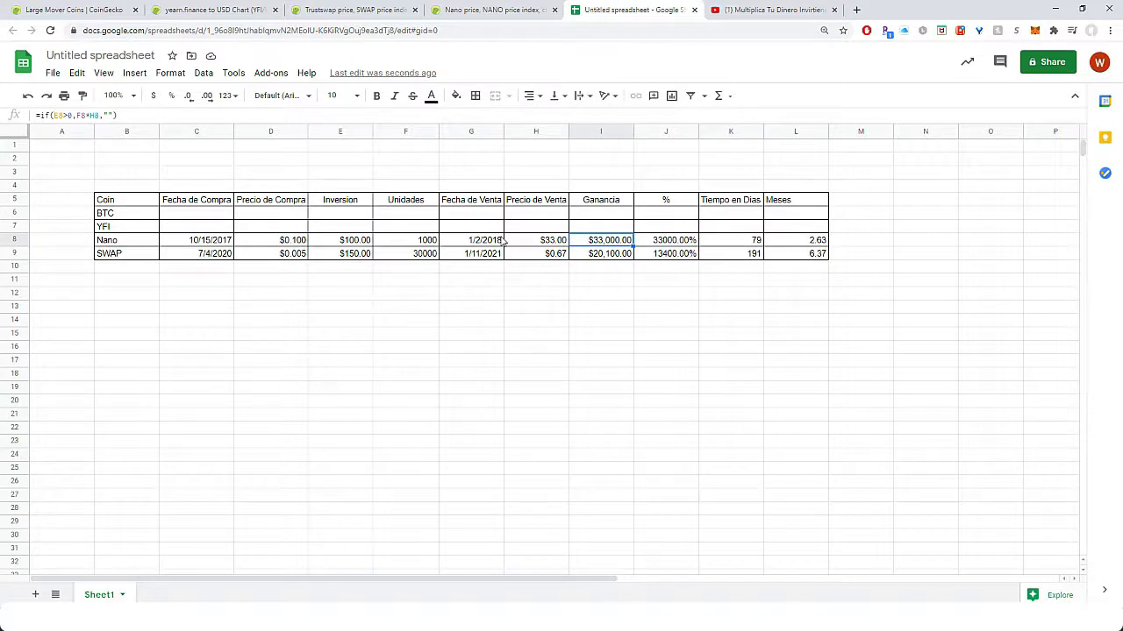
Set Nano's Inversion to 1000
{"action": "left_click", "coordinate": [340, 241]}
{"action": "type", "text": "1000"}
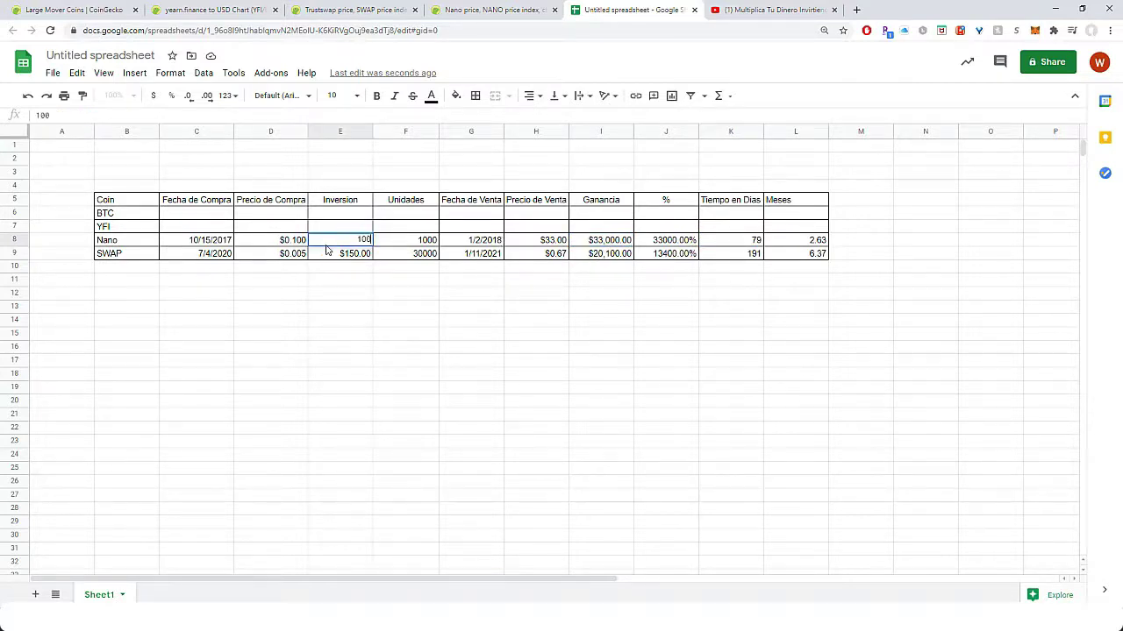
{"action": "key", "text": "Return"}
{"action": "key", "text": "Up"}
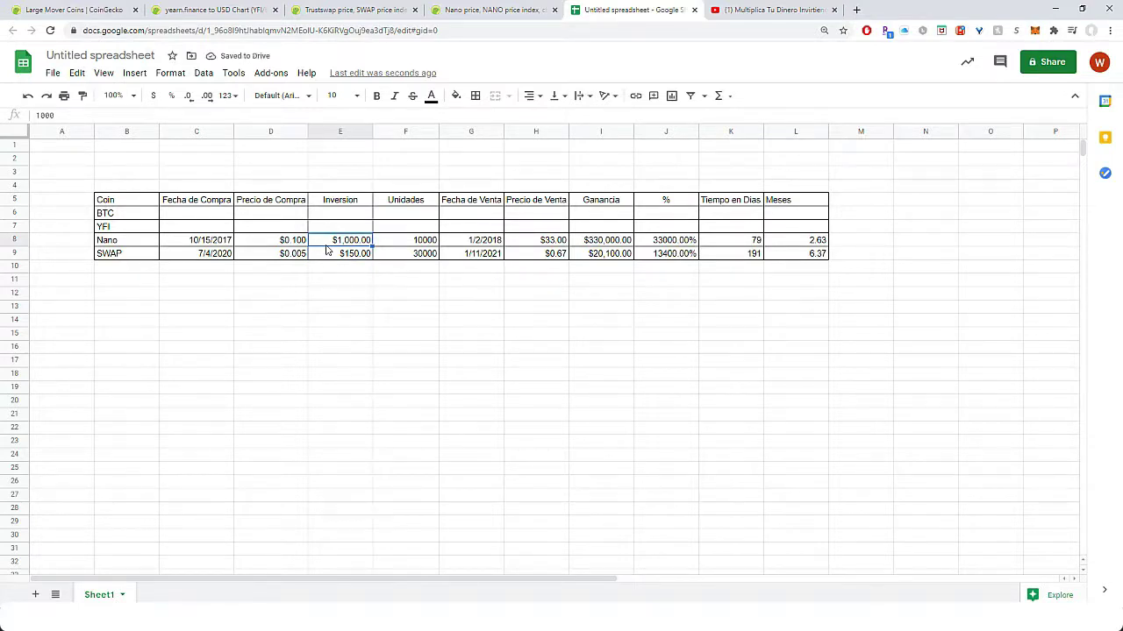
Set Nano's Inversion to 10000 and check the Ganancia it produces
{"action": "type", "text": "10000"}
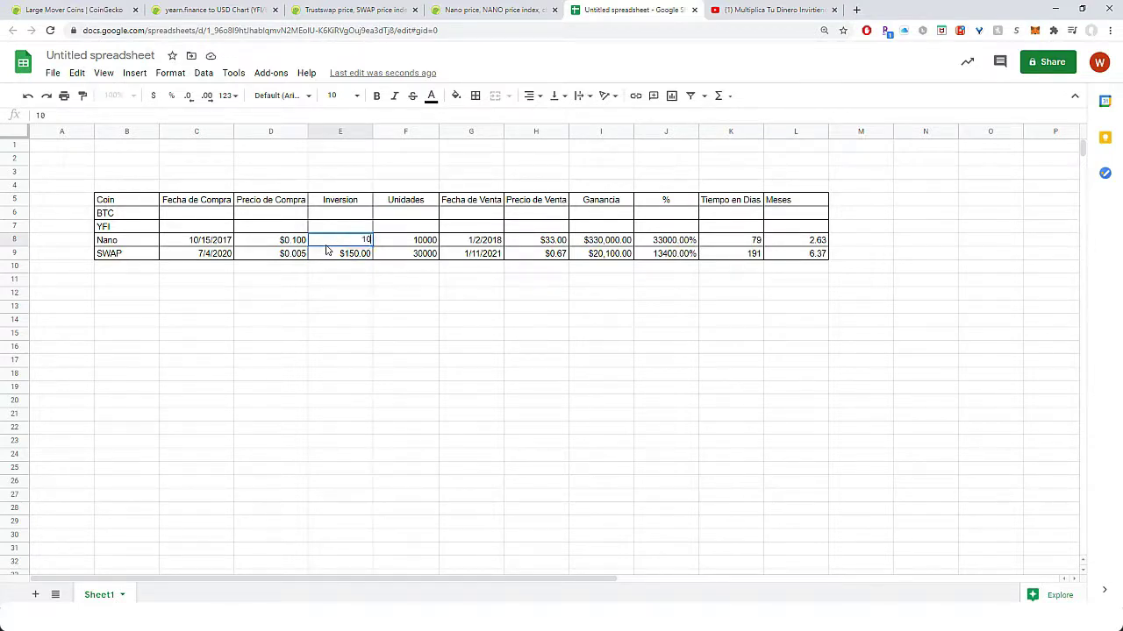
{"action": "key", "text": "Return"}
{"action": "key", "text": "Up"}
{"action": "key", "text": "Right"}
{"action": "key", "text": "Right"}
{"action": "key", "text": "Right"}
{"action": "key", "text": "Right"}
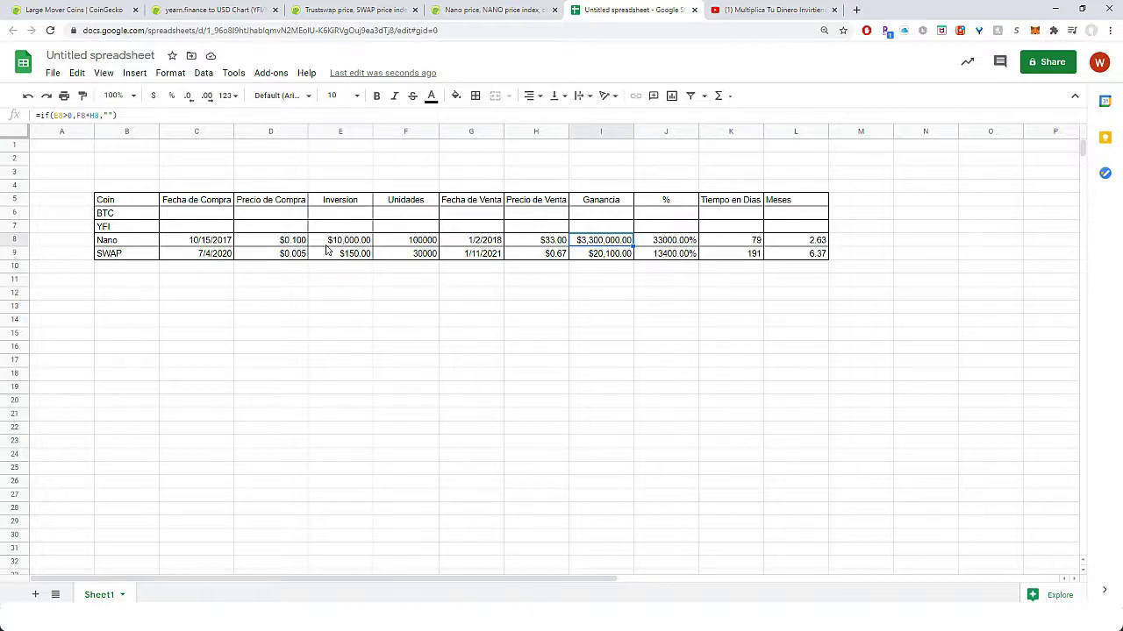
Search CoinGecko for bitcoin and open the Bitcoin page
{"action": "left_click", "coordinate": [204, 10]}
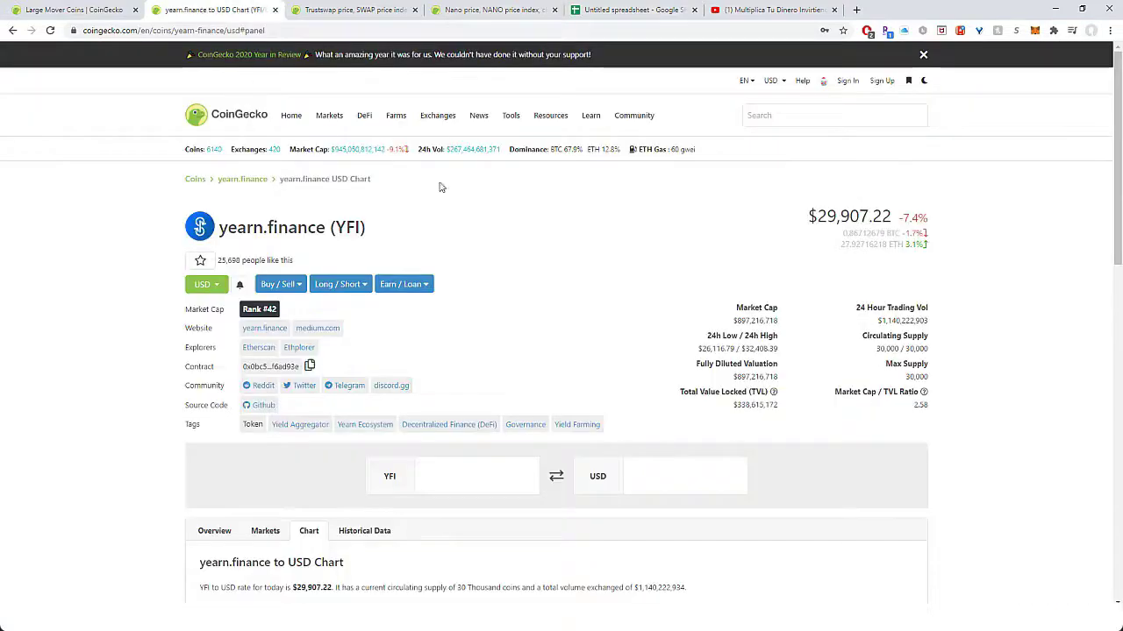
{"action": "left_click", "coordinate": [491, 9]}
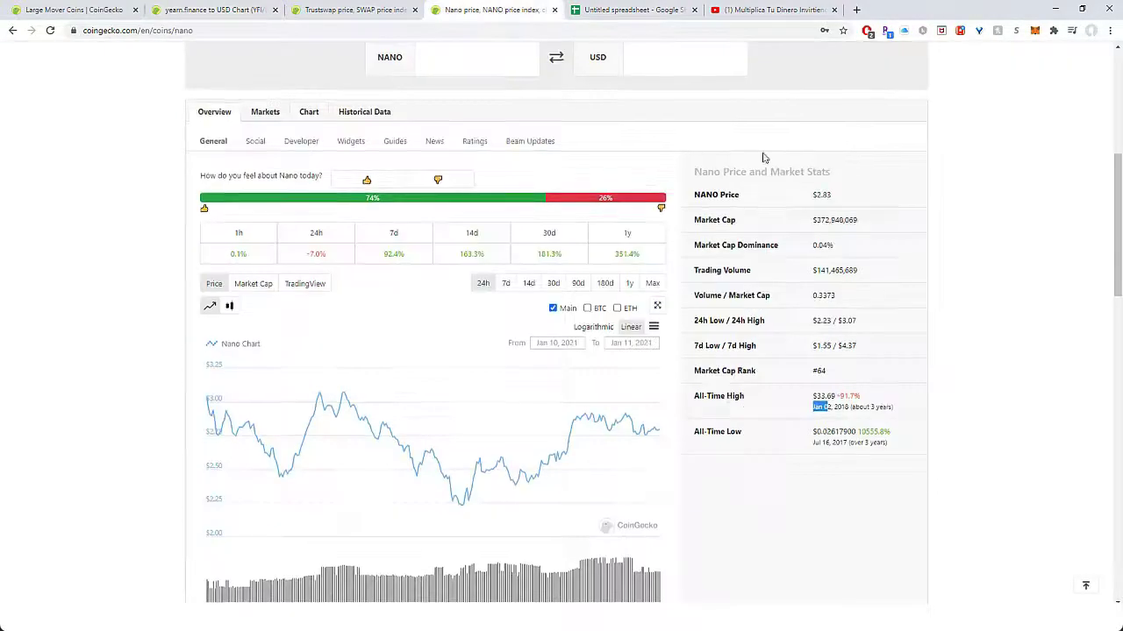
{"action": "scroll", "coordinate": [761, 154], "scroll_direction": "up", "scroll_amount": 5}
{"action": "left_click", "coordinate": [759, 116]}
{"action": "type", "text": "bi"}
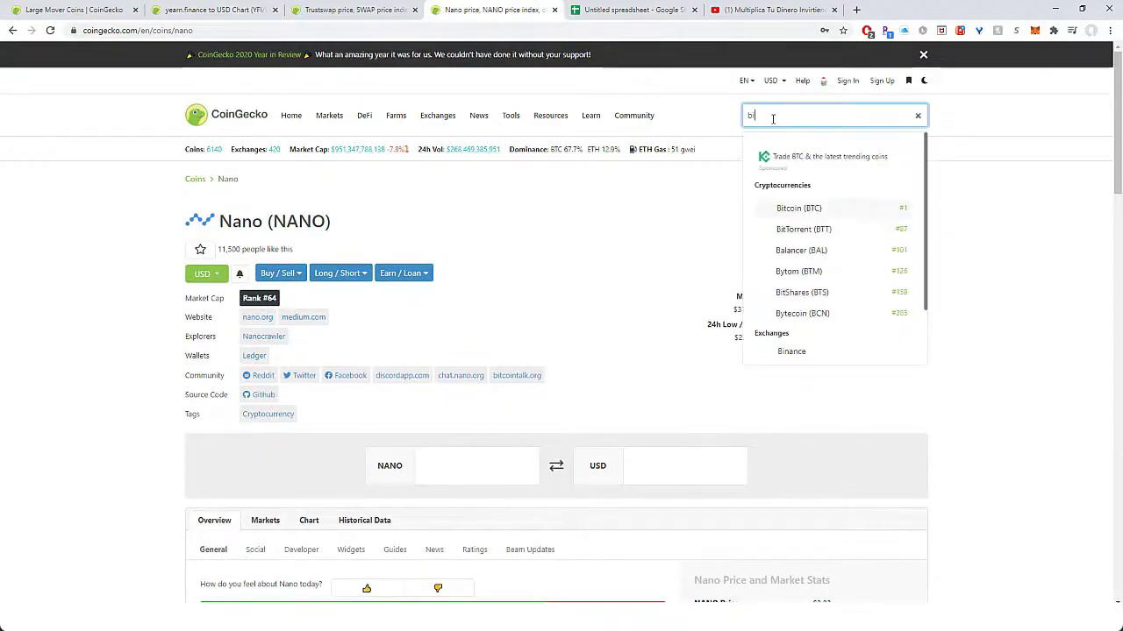
{"action": "type", "text": "tcoin"}
{"action": "key", "text": "Return"}
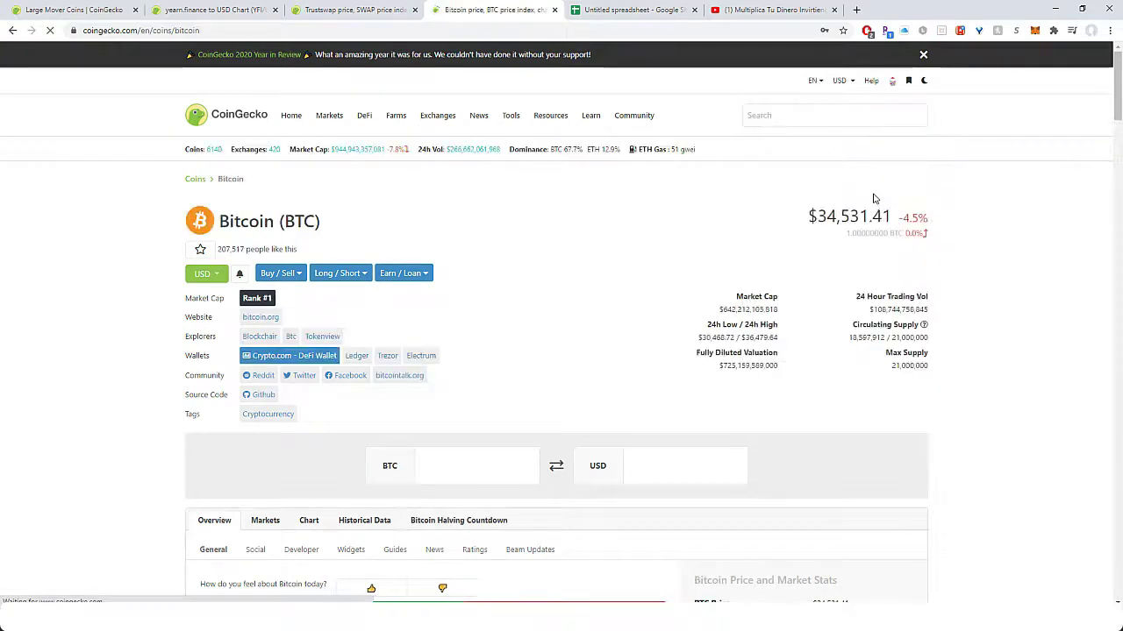
Examine Bitcoin's USD price chart, and its all-time high and low in the overview's market stats
{"action": "scroll", "coordinate": [620, 256], "scroll_direction": "down", "scroll_amount": 4}
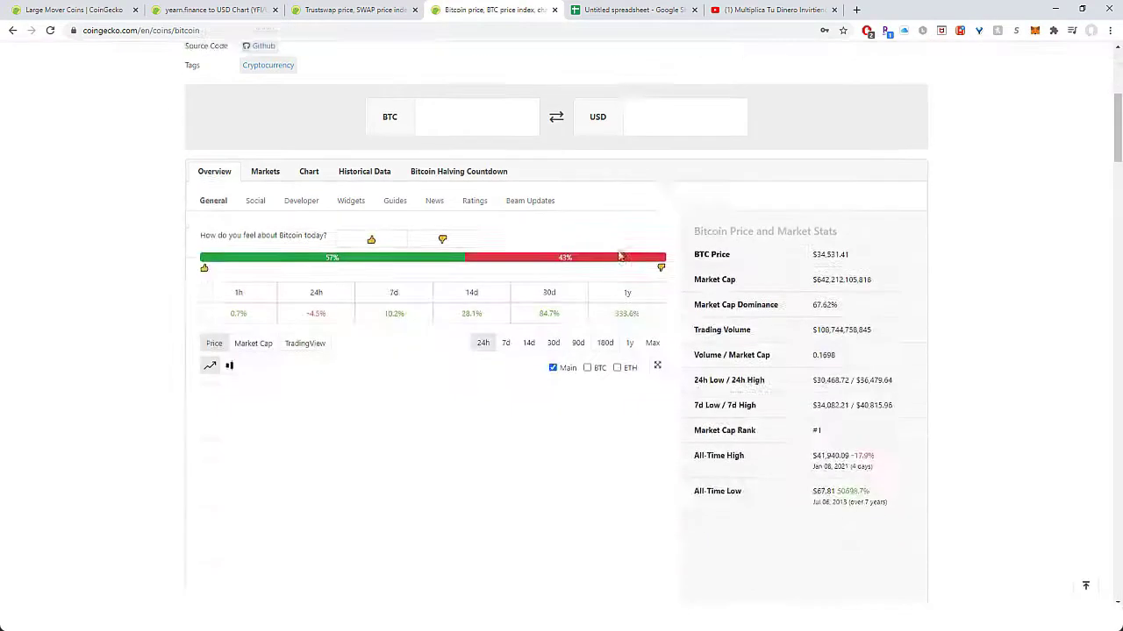
{"action": "left_click", "coordinate": [308, 171]}
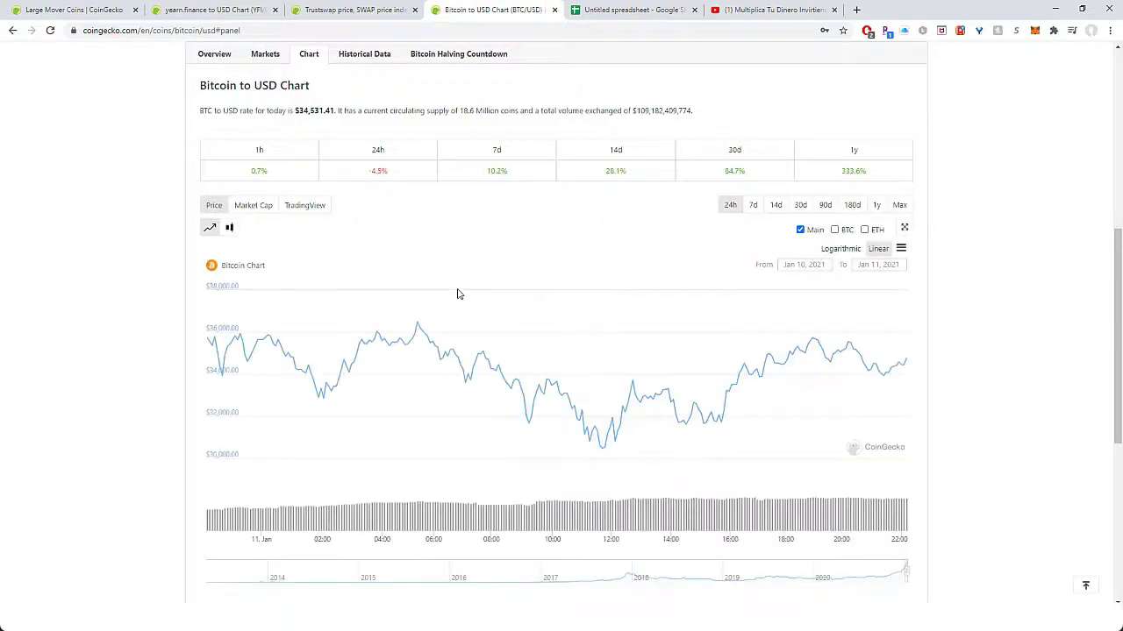
{"action": "scroll", "coordinate": [576, 145], "scroll_direction": "down", "scroll_amount": 1}
{"action": "scroll", "coordinate": [907, 265], "scroll_direction": "up", "scroll_amount": 3}
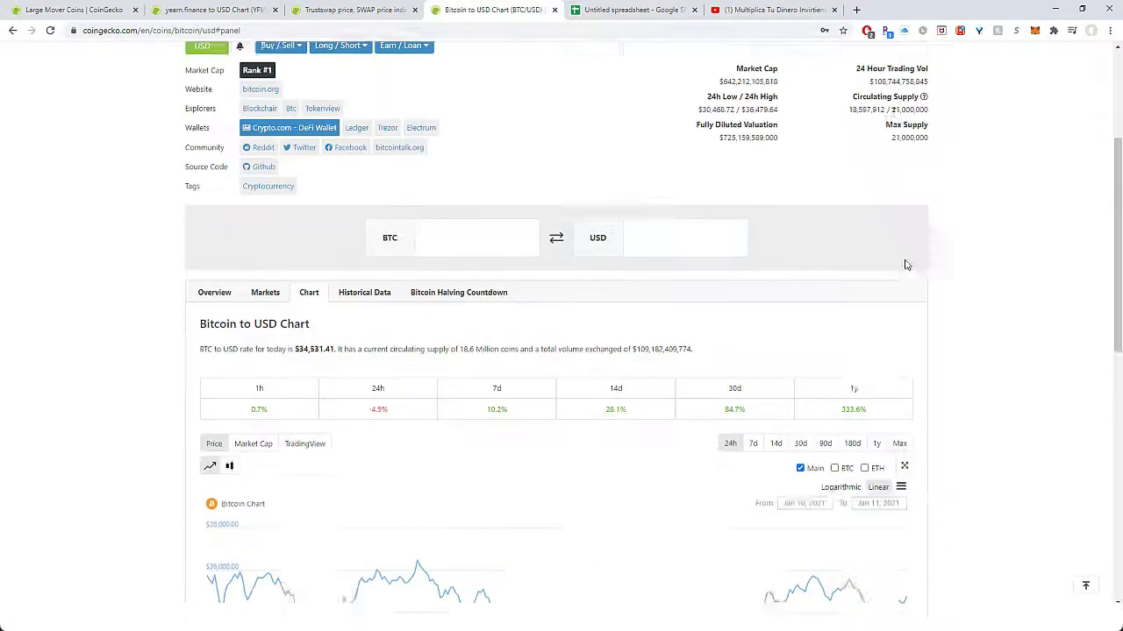
{"action": "scroll", "coordinate": [907, 265], "scroll_direction": "up", "scroll_amount": 1}
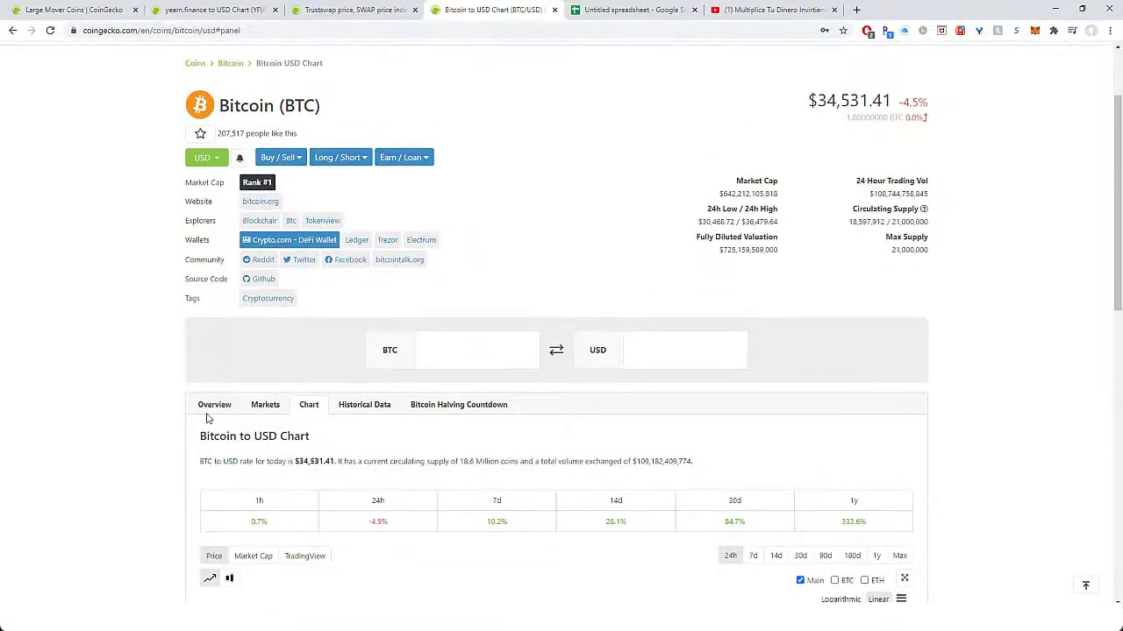
{"action": "left_click", "coordinate": [212, 405]}
{"action": "scroll", "coordinate": [817, 205], "scroll_direction": "down", "scroll_amount": 6}
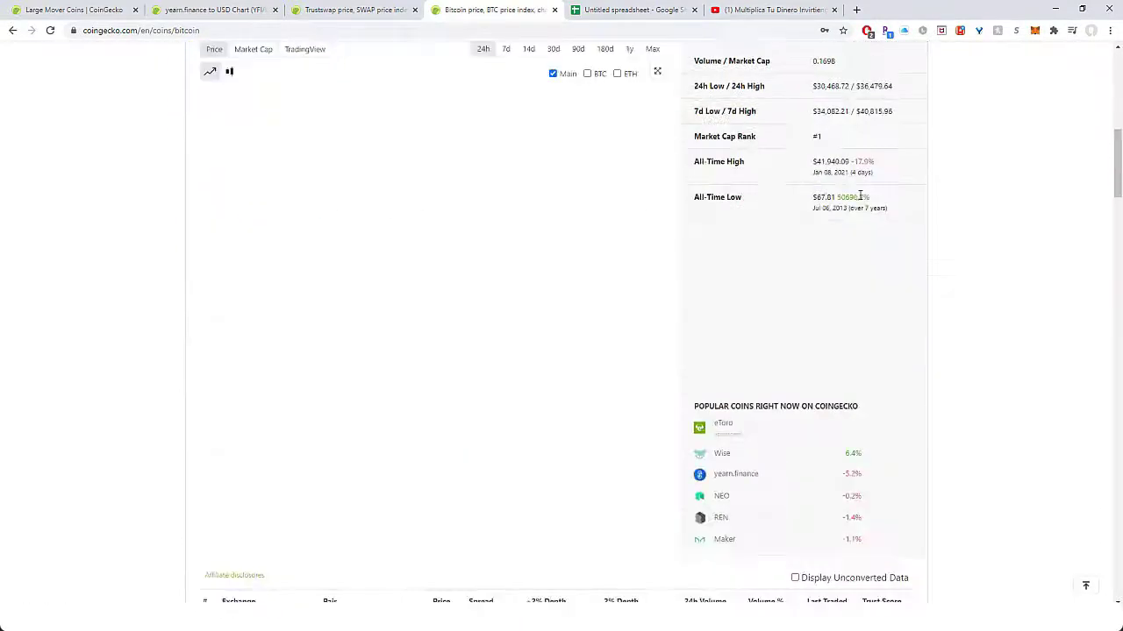
{"action": "scroll", "coordinate": [816, 255], "scroll_direction": "up", "scroll_amount": 1}
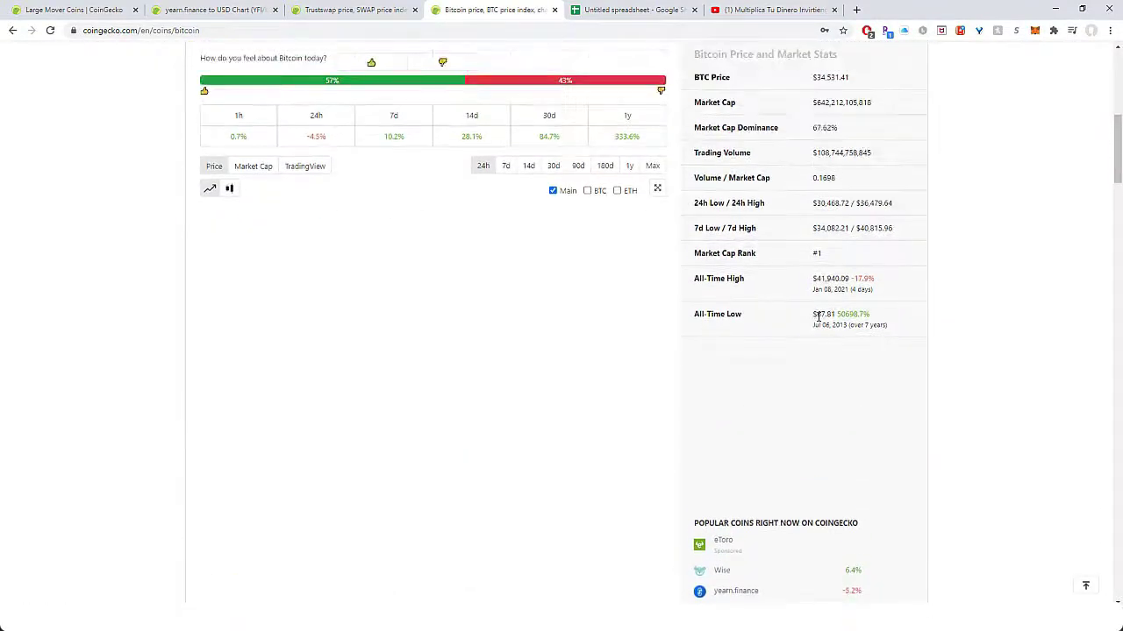
Enter CoinGecko's Bitcoin all-time low of $67.81 as BTC's Precio de Compra in the spreadsheet and set its Inversion to 100
{"action": "left_click_drag", "start_coordinate": [818, 316], "coordinate": [838, 320]}
{"action": "left_click", "coordinate": [636, 10]}
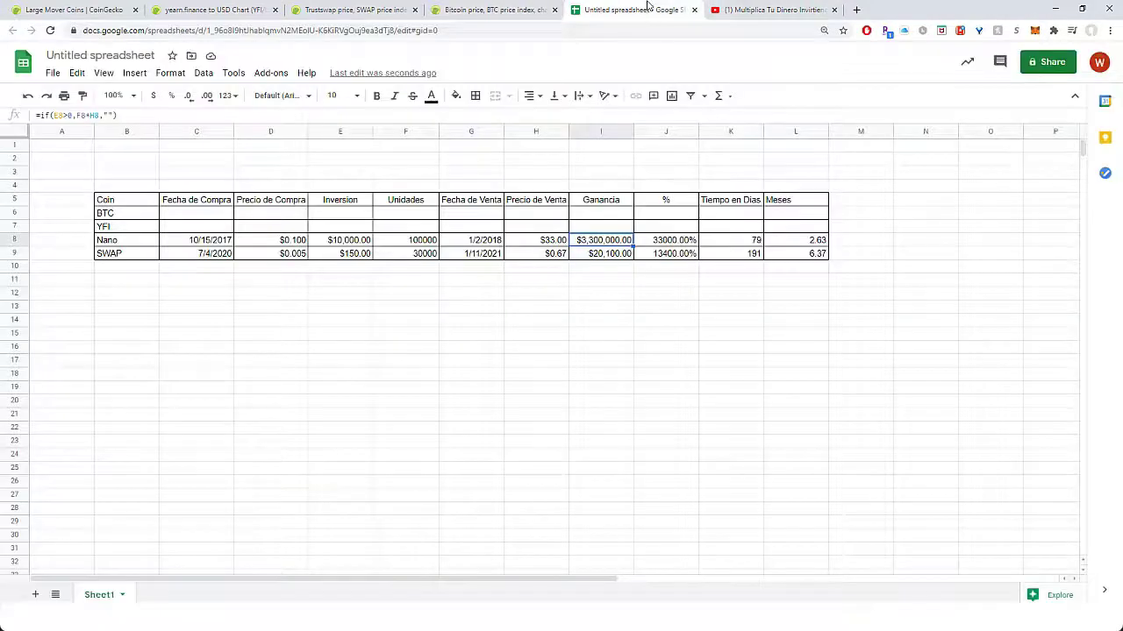
{"action": "left_click", "coordinate": [218, 217]}
{"action": "left_click", "coordinate": [278, 219]}
{"action": "type", "text": "$67.810"}
{"action": "left_click", "coordinate": [348, 217]}
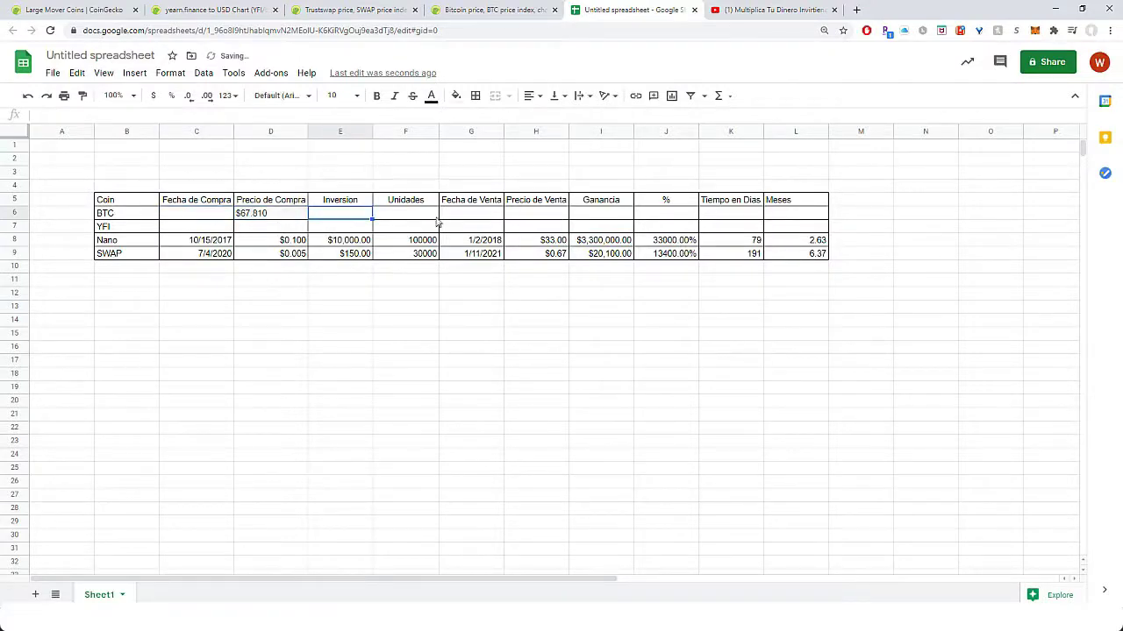
{"action": "type", "text": "100"}
{"action": "key", "text": "Return"}
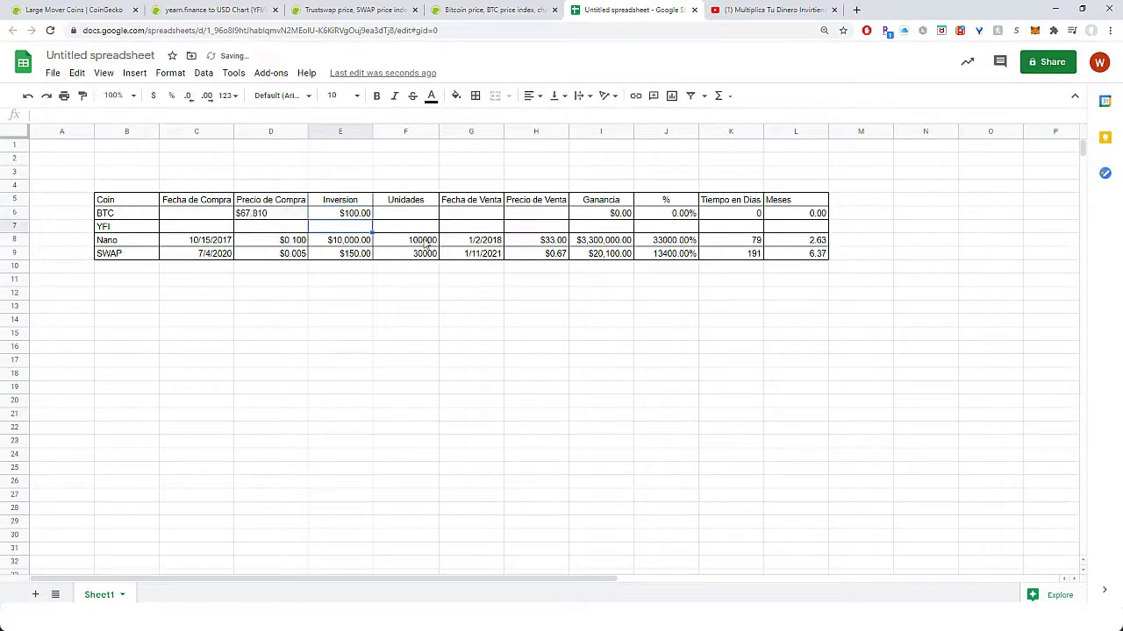
Copy Nano's Unidades formula into the BTC row's Unidades cell
{"action": "left_click", "coordinate": [425, 245]}
{"action": "key", "text": "ctrl+c"}
{"action": "left_click", "coordinate": [412, 215]}
{"action": "key", "text": "ctrl+v"}
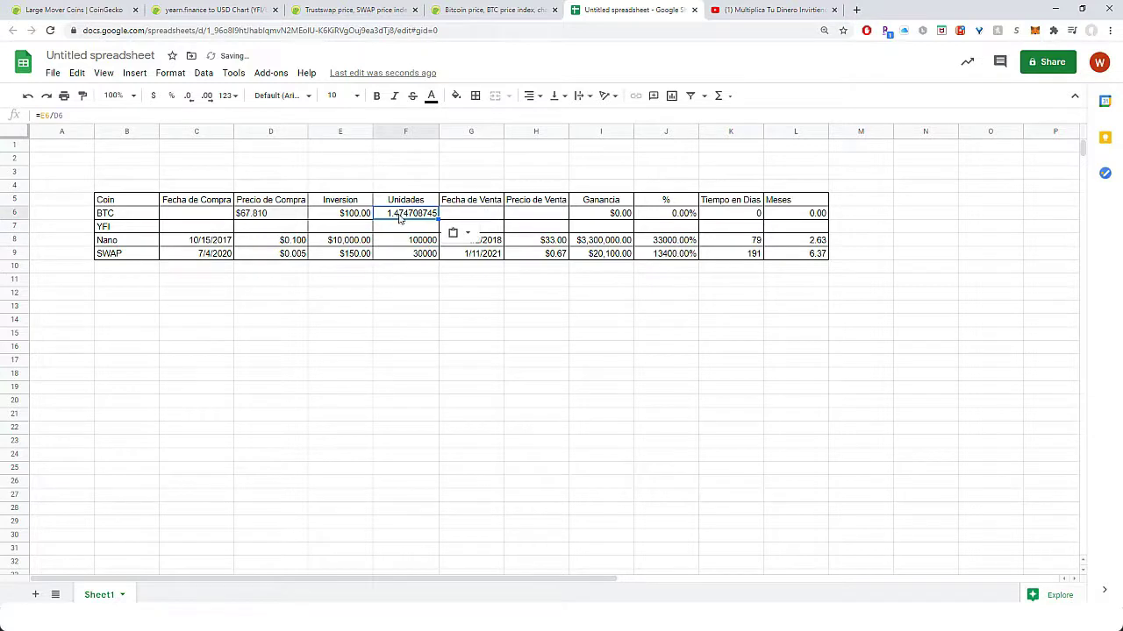
{"action": "left_click", "coordinate": [449, 207]}
{"action": "left_click", "coordinate": [474, 219]}
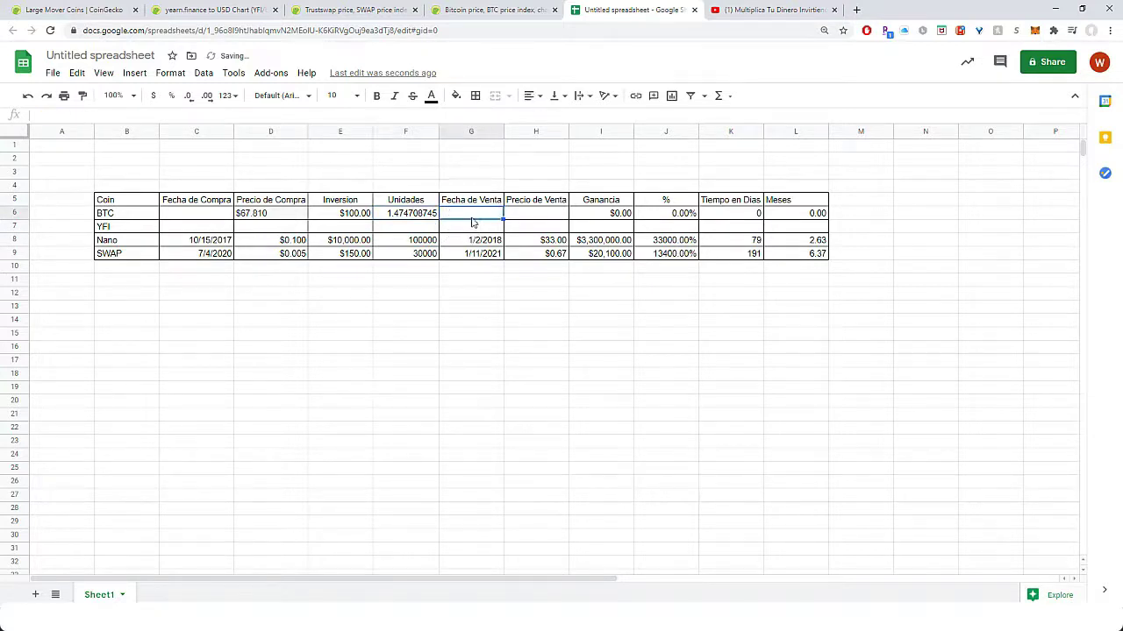
Set BTC's Precio de Venta to 34531, using the current Bitcoin price on CoinGecko
{"action": "left_click", "coordinate": [529, 218]}
{"action": "type", "text": "34"}
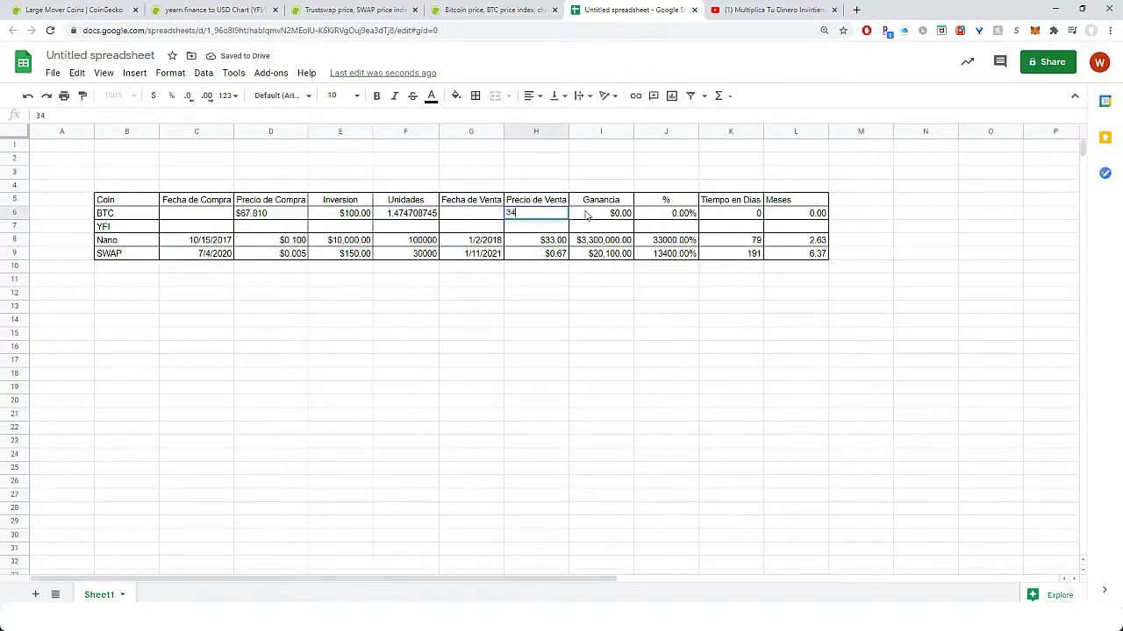
{"action": "left_click", "coordinate": [495, 9]}
{"action": "scroll", "coordinate": [748, 291], "scroll_direction": "up", "scroll_amount": 5}
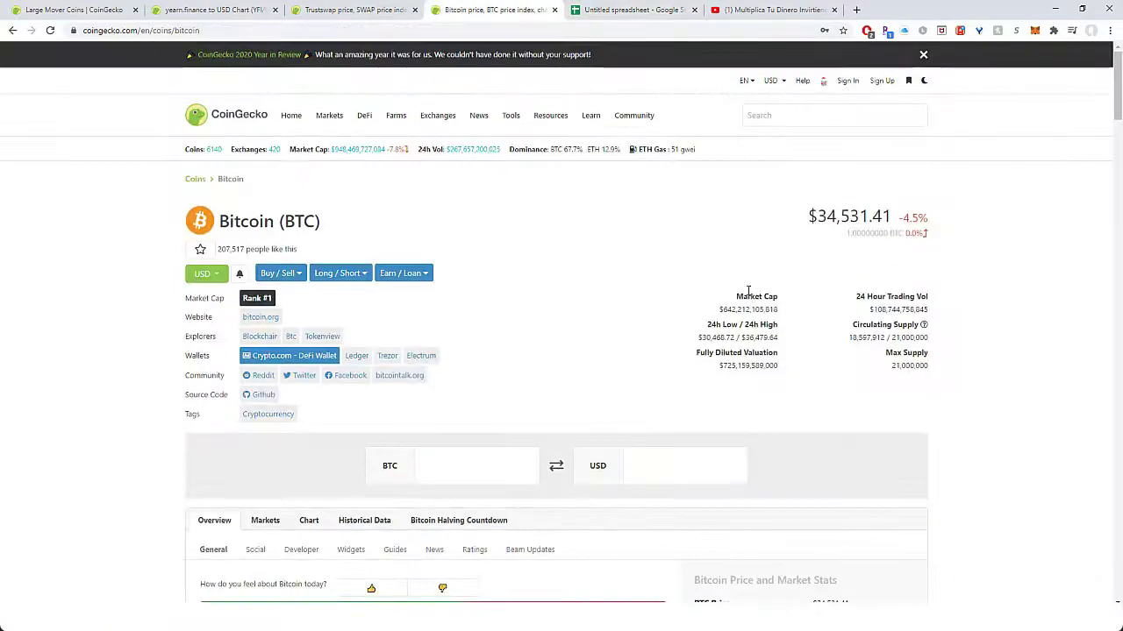
{"action": "left_click", "coordinate": [614, 9]}
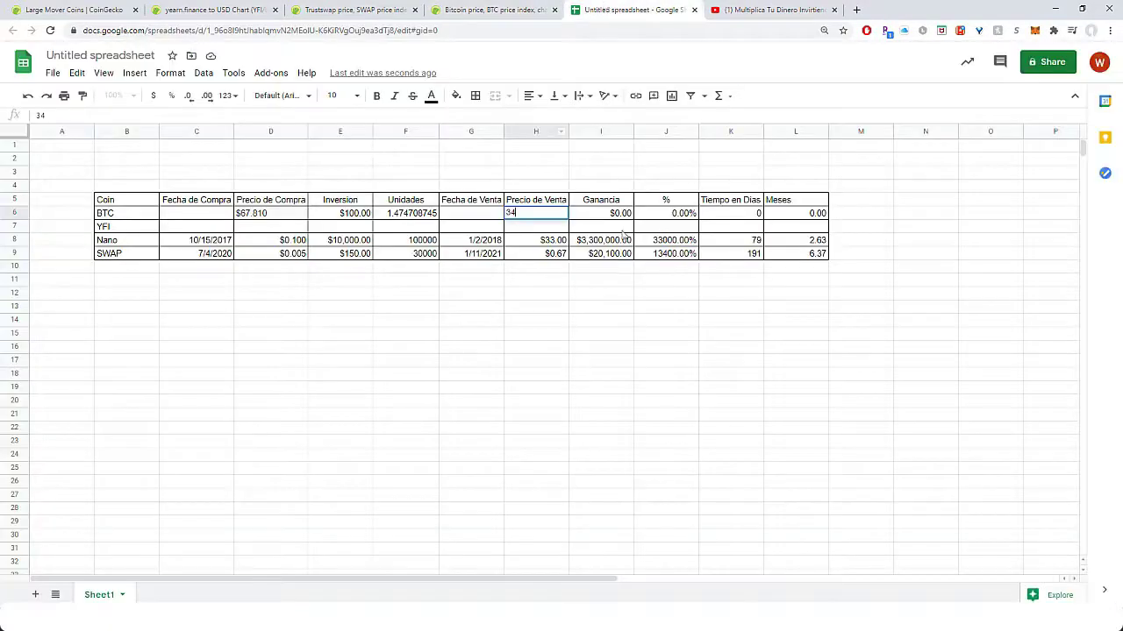
{"action": "type", "text": "531"}
{"action": "key", "text": "Return"}
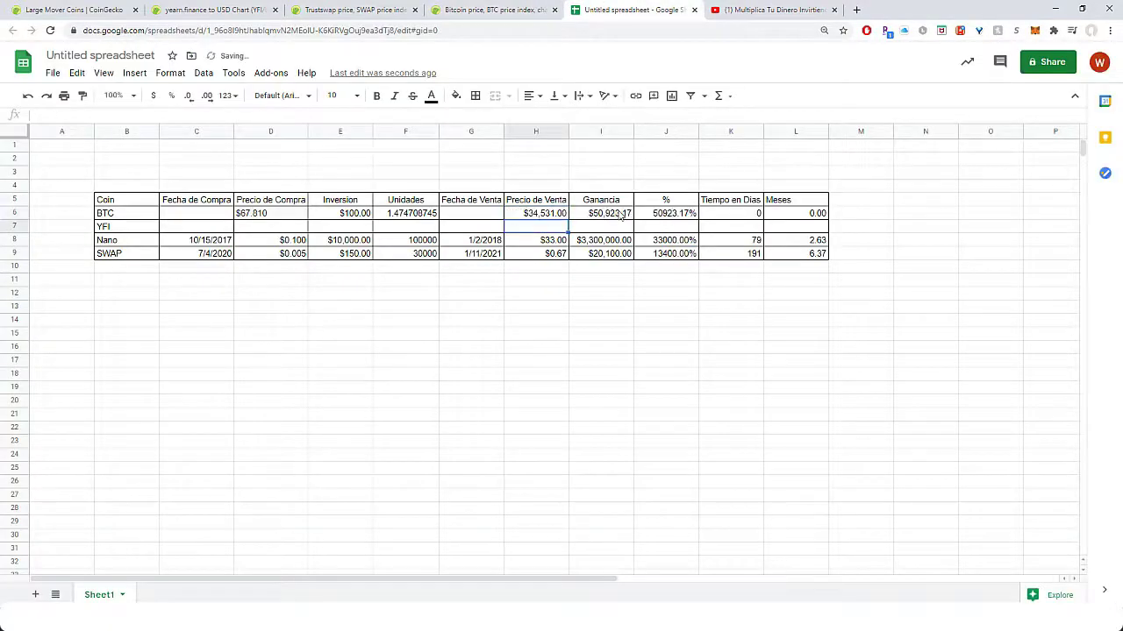
Review the BTC row's Precio de Compra, Inversion, Precio de Venta and Ganancia
{"action": "left_click", "coordinate": [645, 298]}
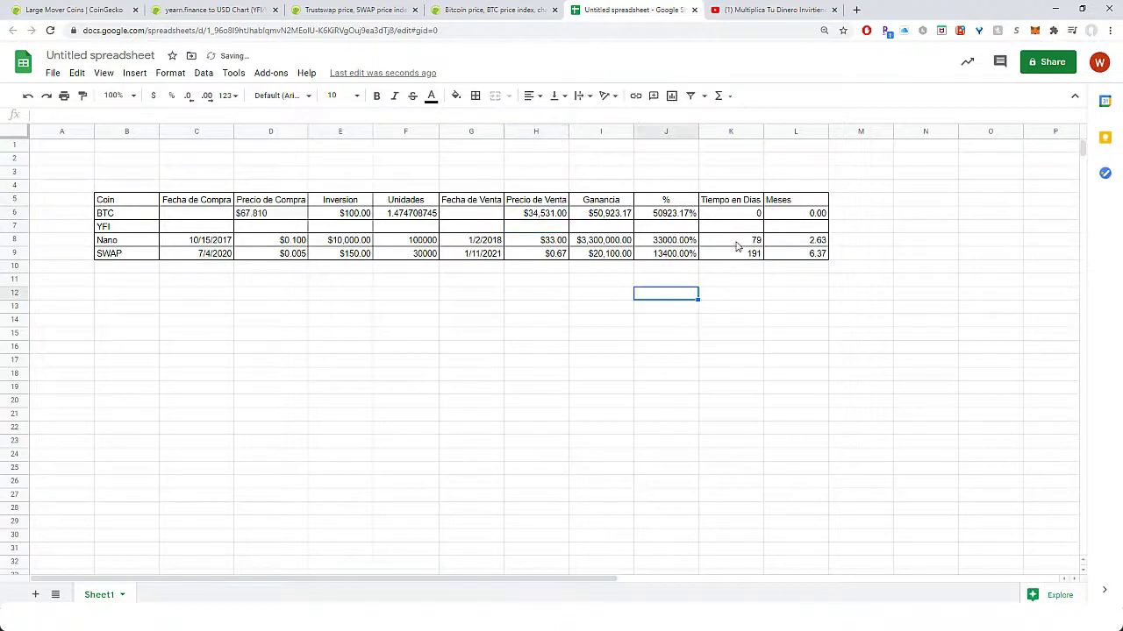
{"action": "left_click", "coordinate": [274, 215]}
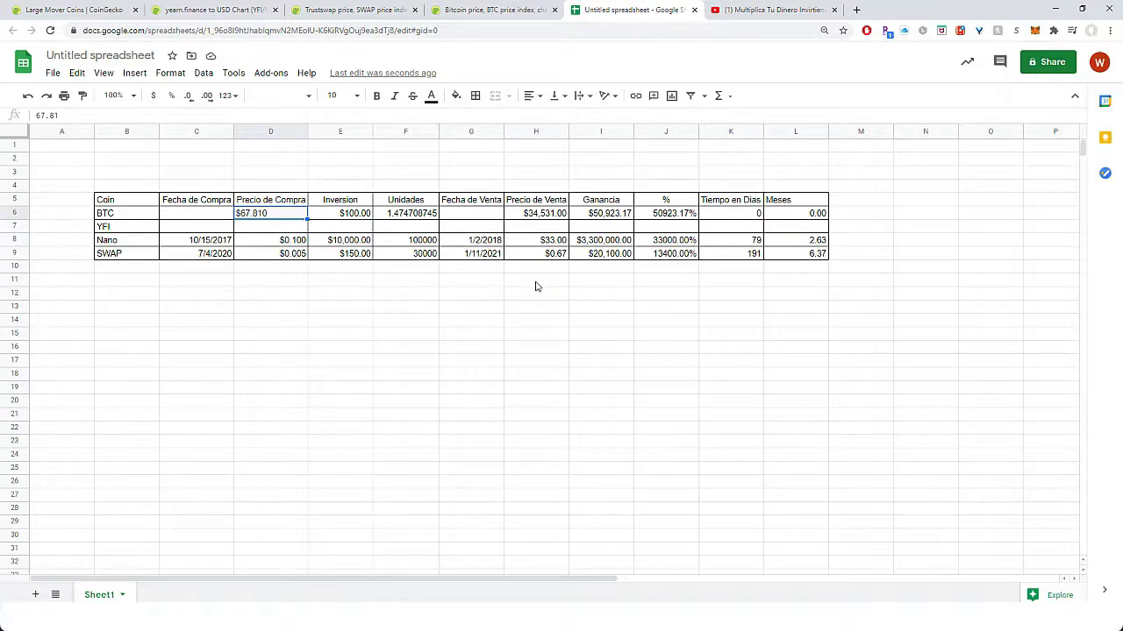
{"action": "left_click", "coordinate": [340, 217]}
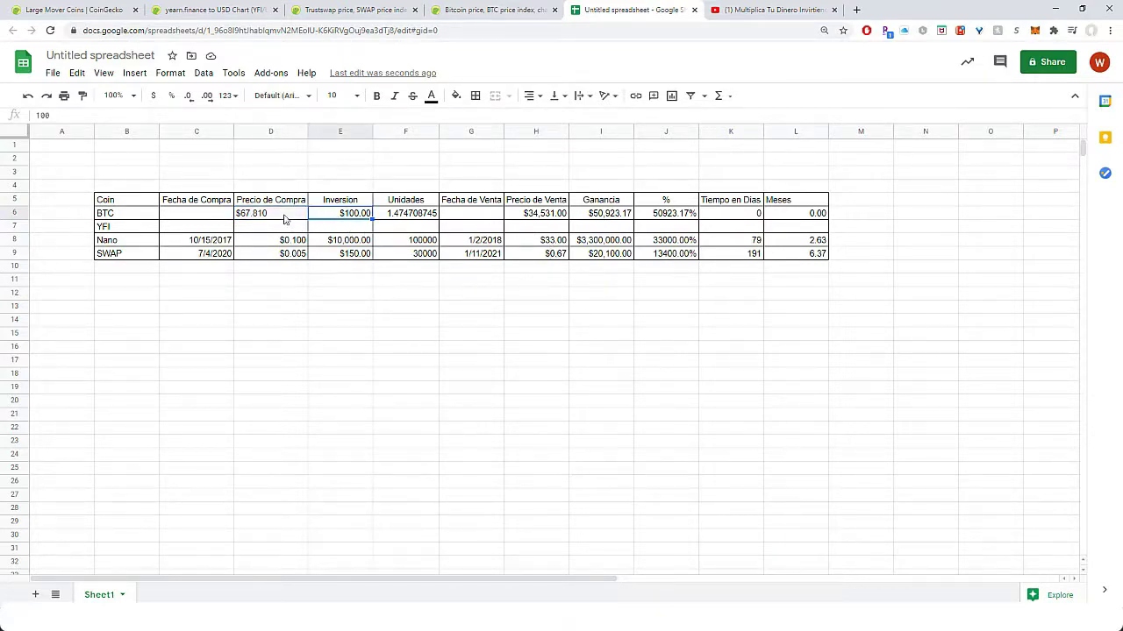
{"action": "left_click", "coordinate": [561, 218]}
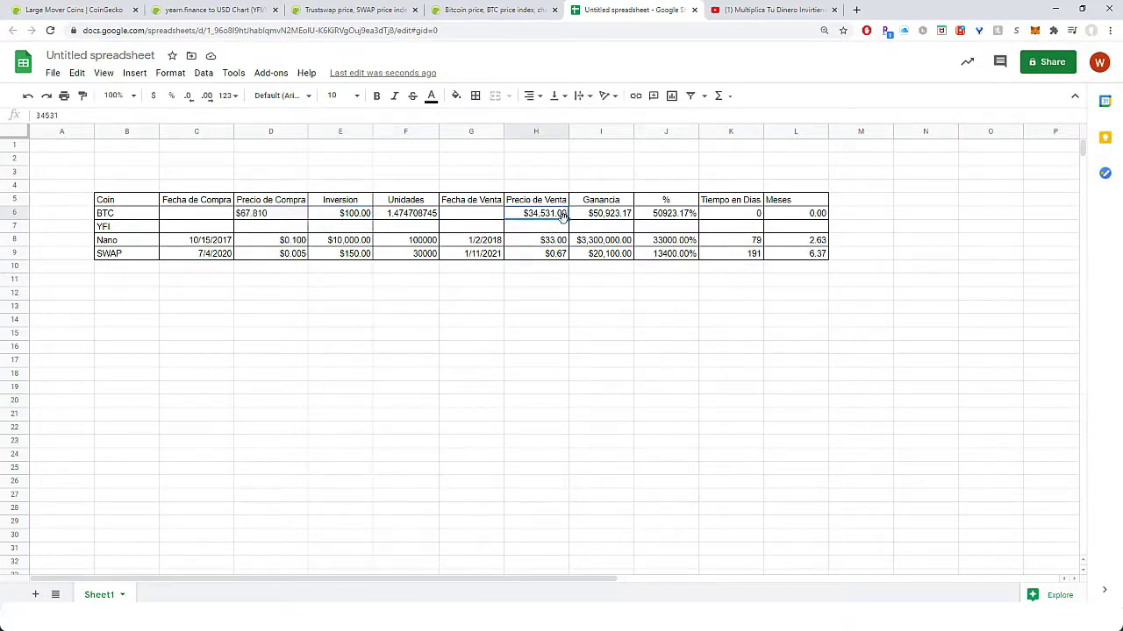
{"action": "left_click", "coordinate": [621, 215]}
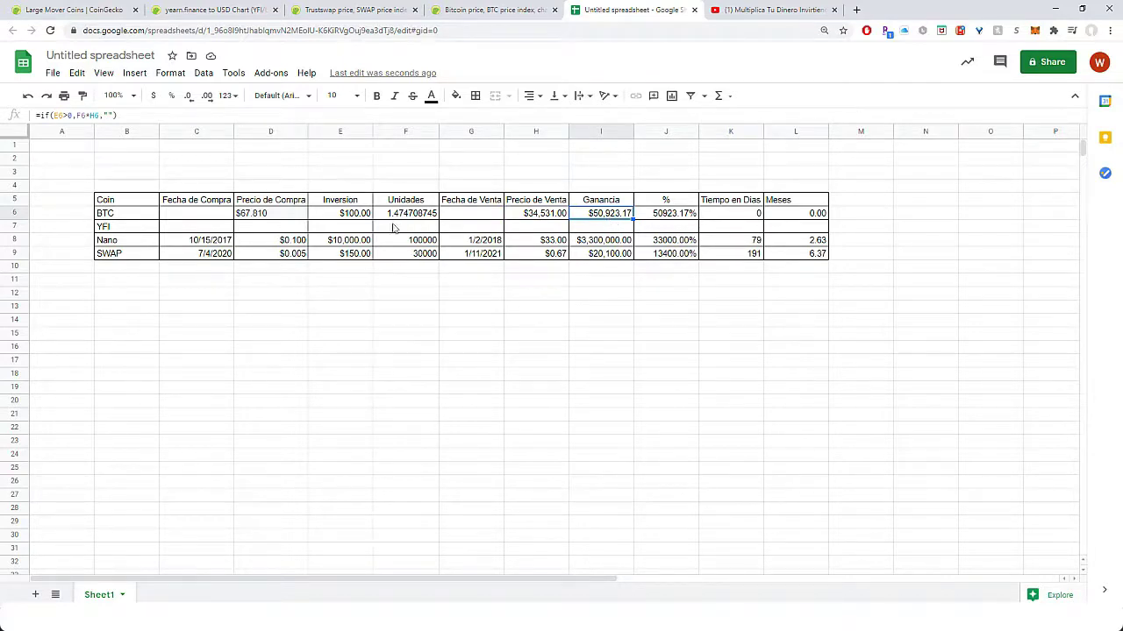
Set BTC's Inversion to 1000 and check the Ganancia it produces
{"action": "left_click", "coordinate": [353, 217]}
{"action": "type", "text": "1000"}
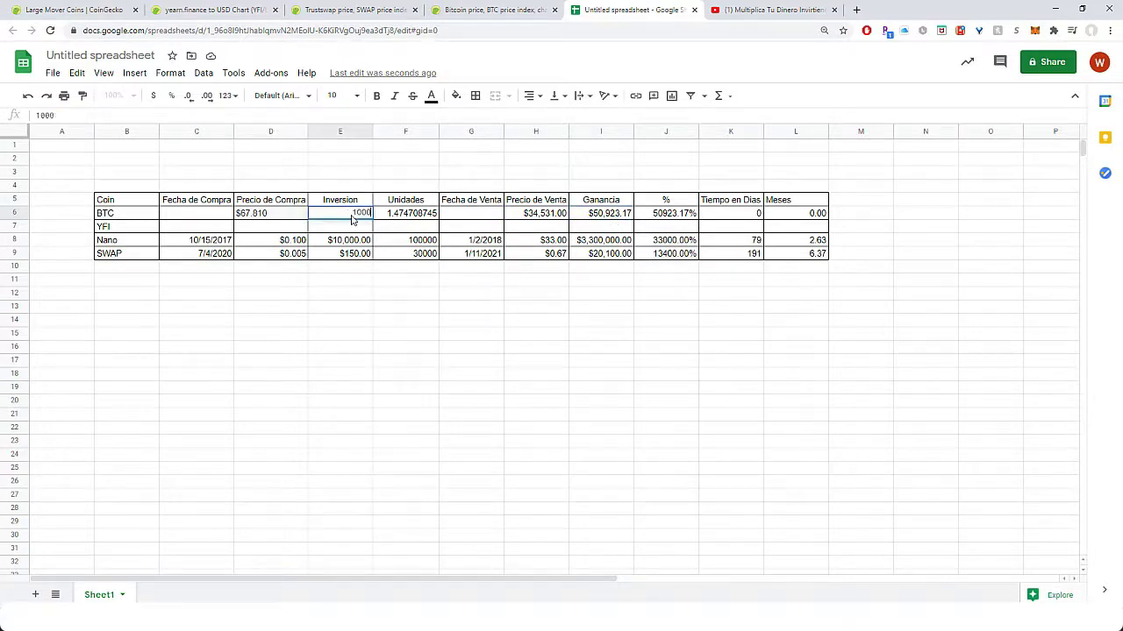
{"action": "key", "text": "Return"}
{"action": "key", "text": "Up"}
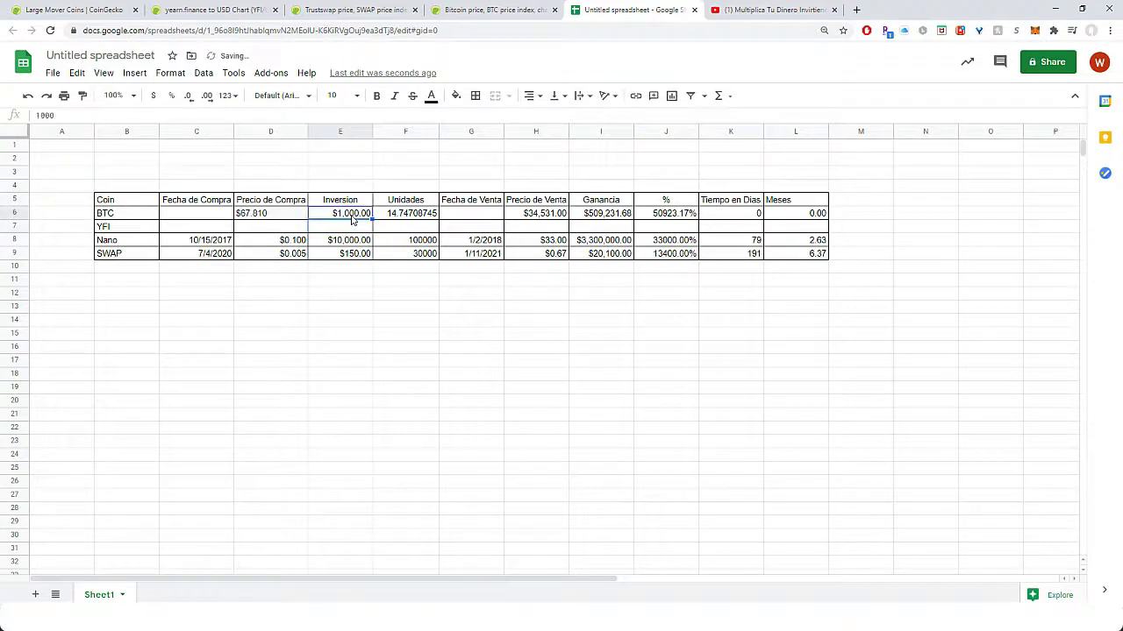
{"action": "key", "text": "Right"}
{"action": "key", "text": "Right"}
{"action": "key", "text": "Right"}
{"action": "key", "text": "Right"}
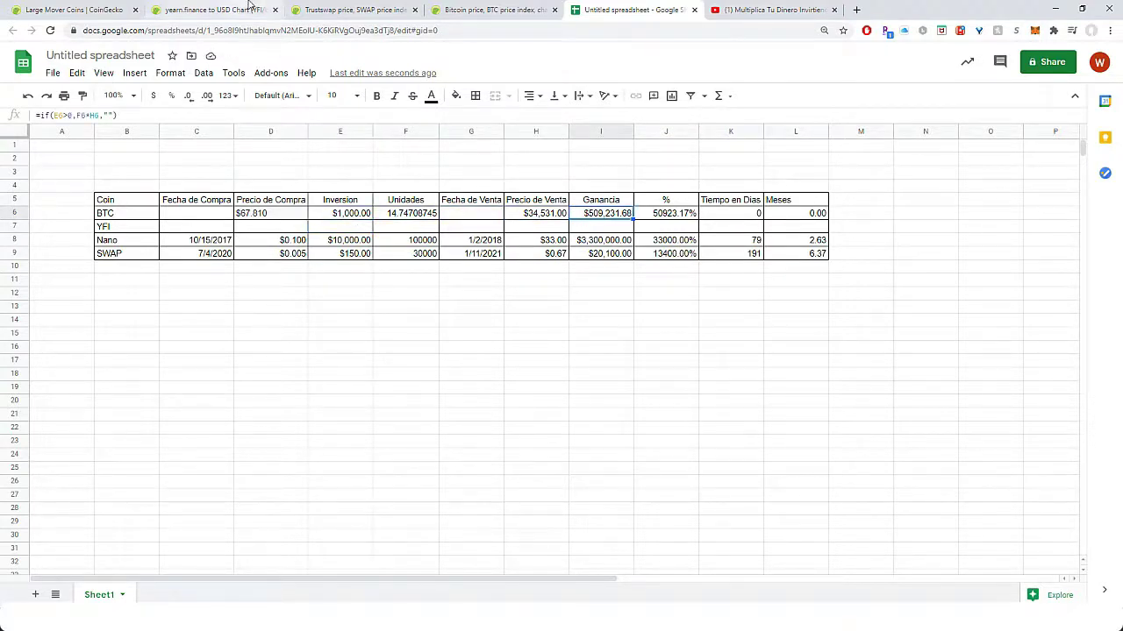
Look up the earliest July 2020 price on CoinGecko's yearn.finance to USD chart
{"action": "left_click", "coordinate": [182, 8]}
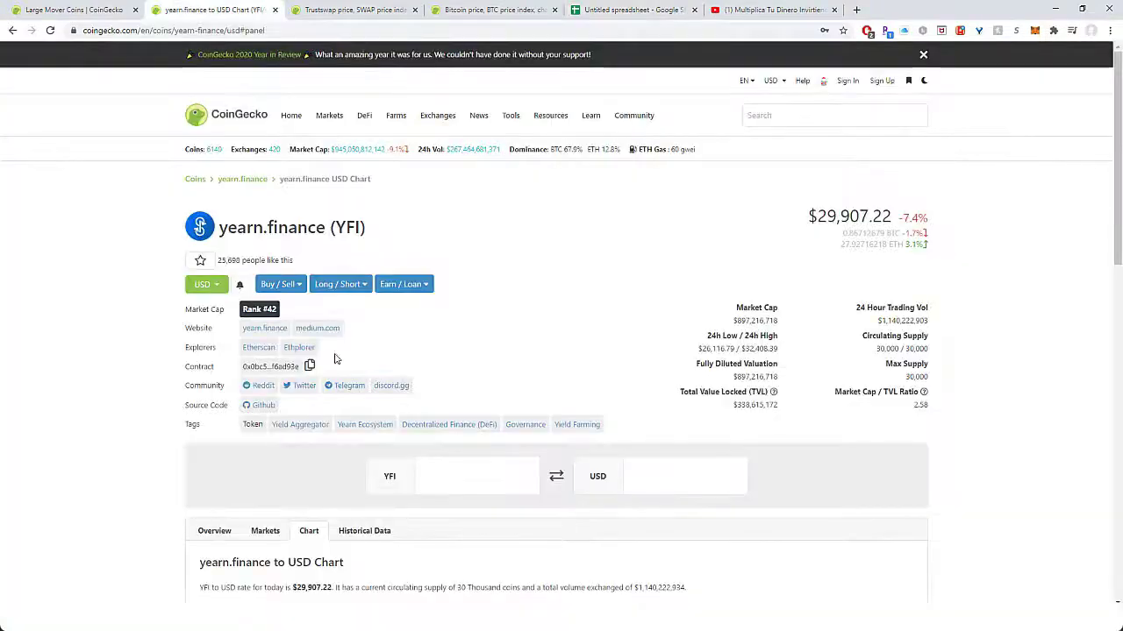
{"action": "scroll", "coordinate": [462, 203], "scroll_direction": "down", "scroll_amount": 3}
{"action": "scroll", "coordinate": [462, 204], "scroll_direction": "down", "scroll_amount": 4}
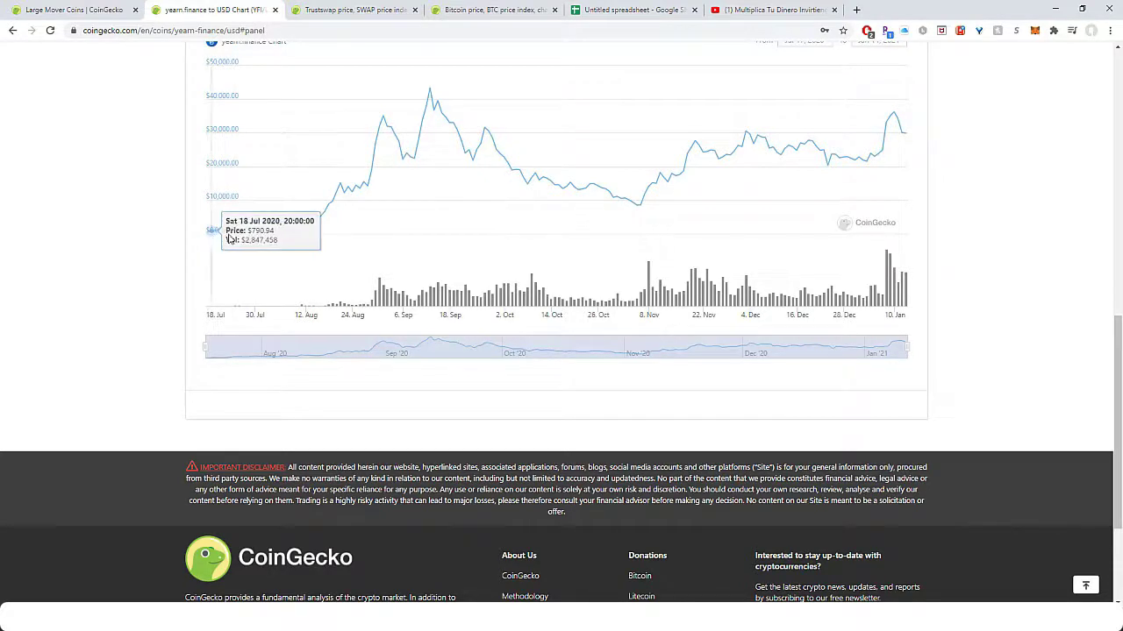
{"action": "scroll", "coordinate": [228, 238], "scroll_direction": "up", "scroll_amount": 7}
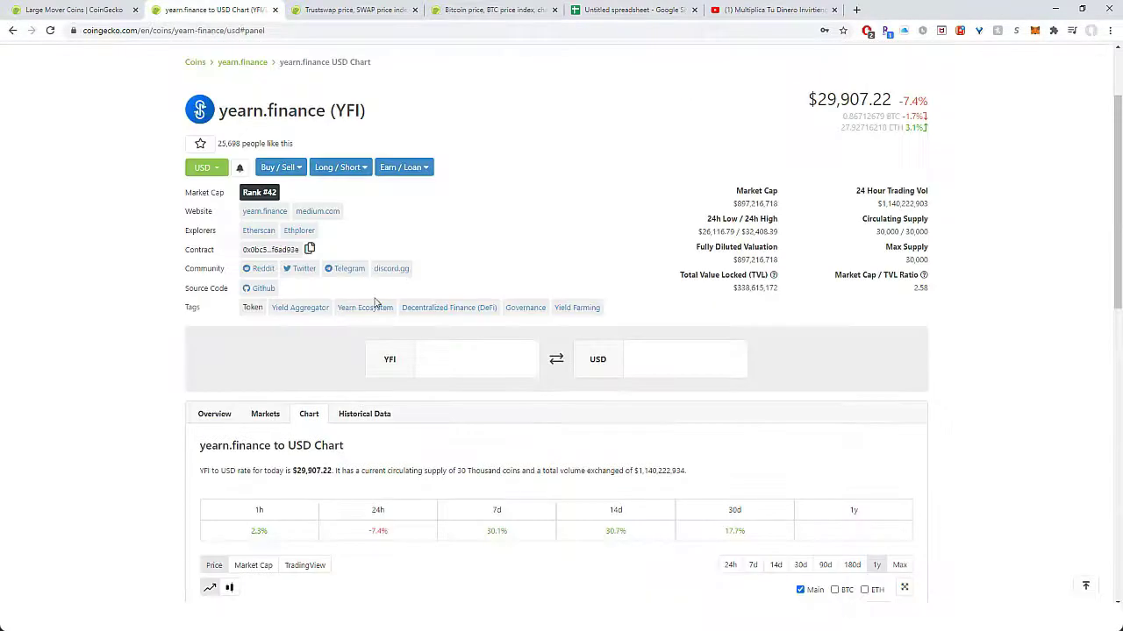
In the spreadsheet's YFI row, enter a Precio de Compra of 790, an Inversion of 100 and the Unidades formula =E7/D7
{"action": "left_click", "coordinate": [633, 10]}
{"action": "left_click", "coordinate": [551, 227]}
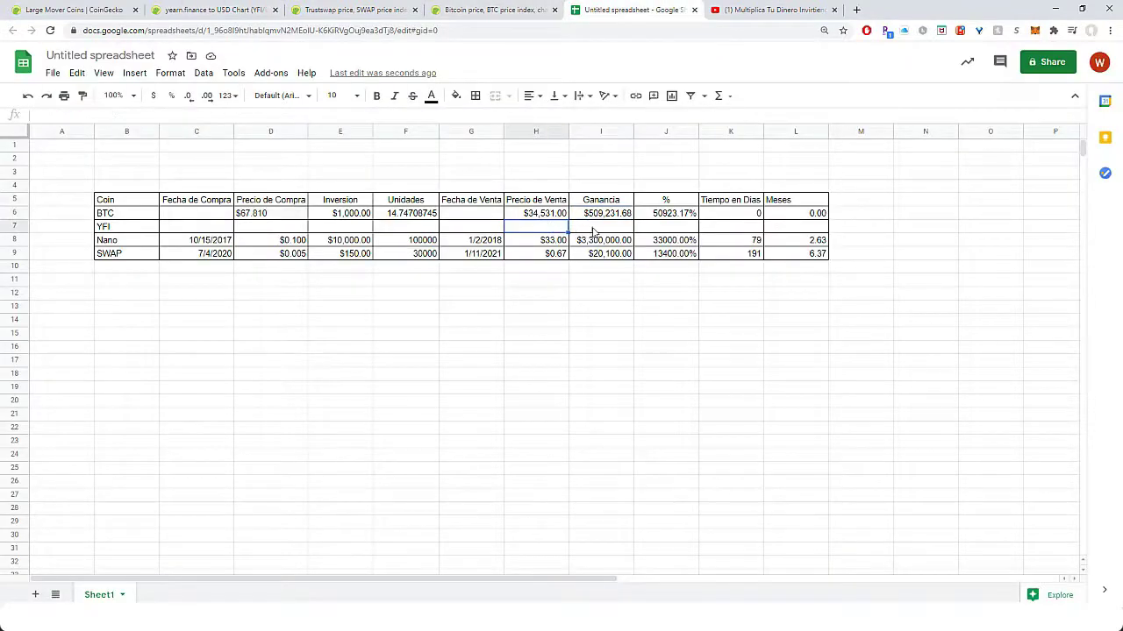
{"action": "key", "text": "Left"}
{"action": "key", "text": "Left"}
{"action": "key", "text": "Left"}
{"action": "key", "text": "Left"}
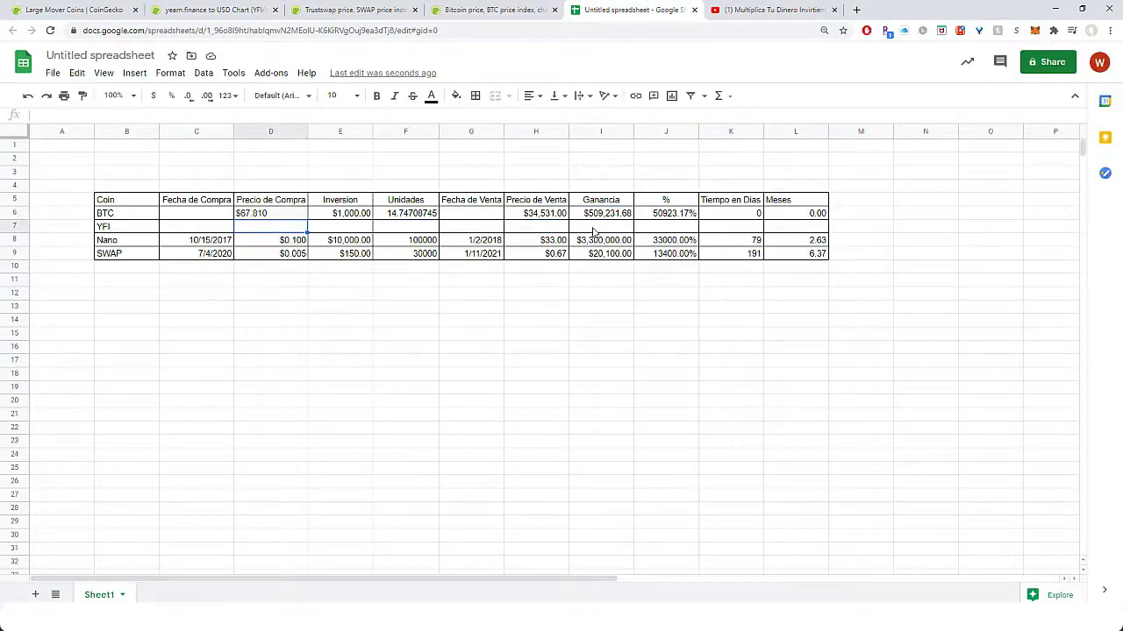
{"action": "type", "text": "790"}
{"action": "key", "text": "Tab"}
{"action": "type", "text": "100"}
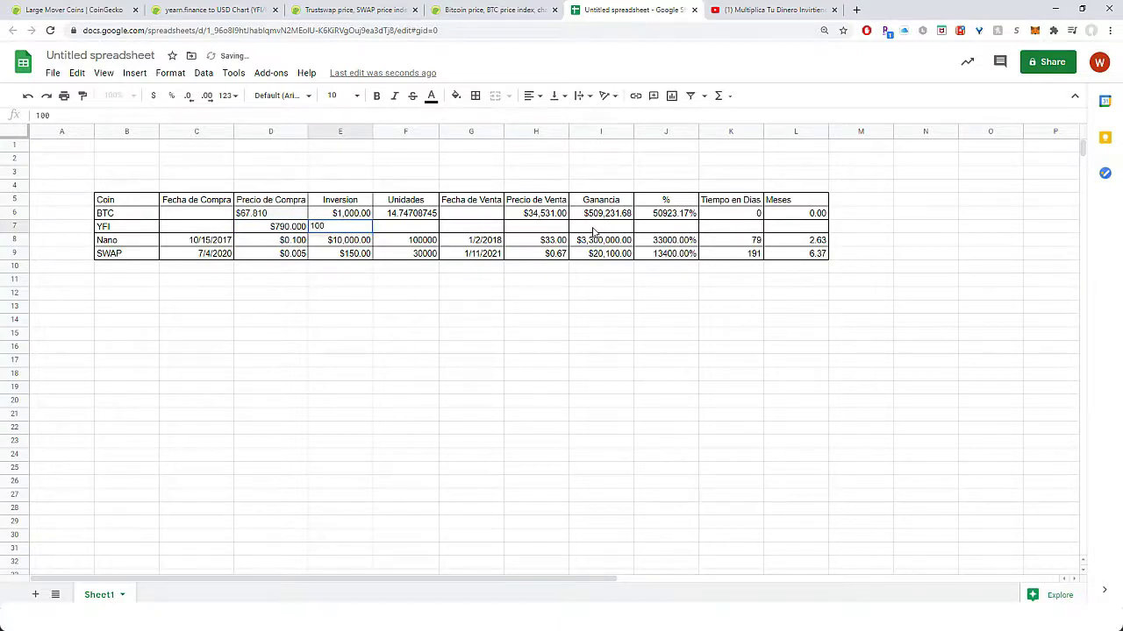
{"action": "key", "text": "Tab"}
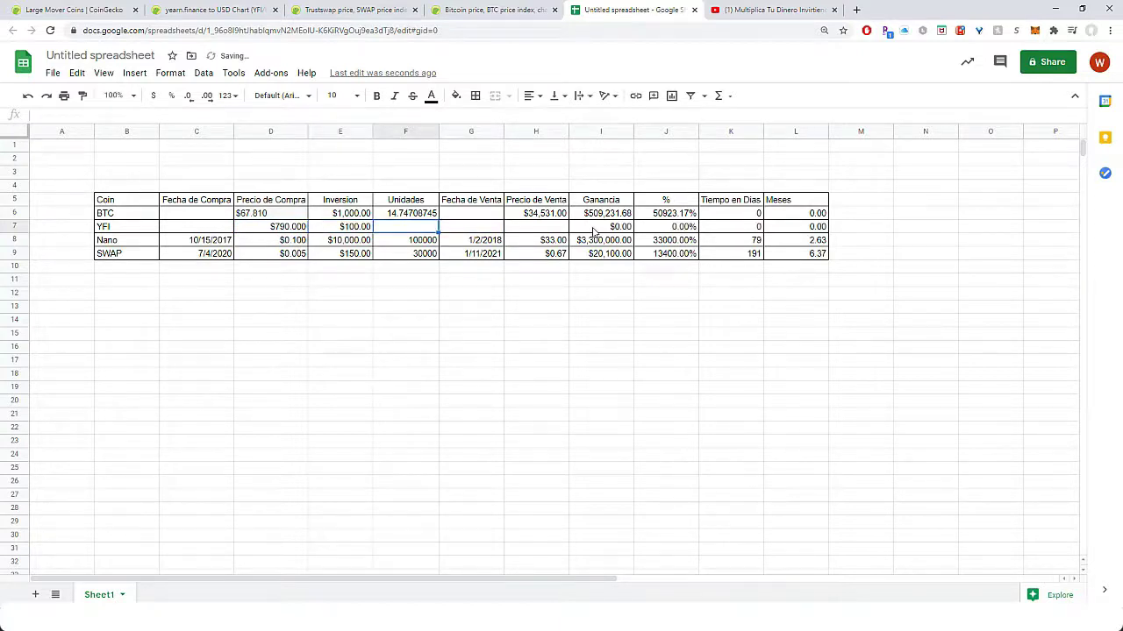
{"action": "type", "text": "=E7/D7"}
Set YFI's Precio de Venta to 29907 from its current CoinGecko price and check the resulting Ganancia
{"action": "left_click", "coordinate": [336, 7]}
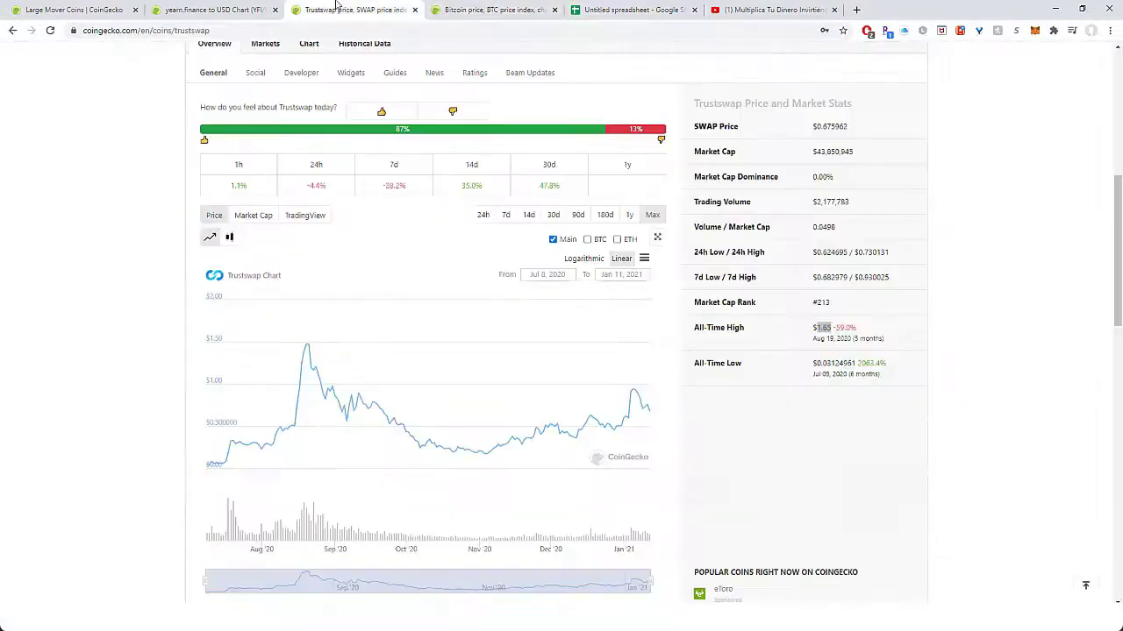
{"action": "left_click", "coordinate": [230, 9]}
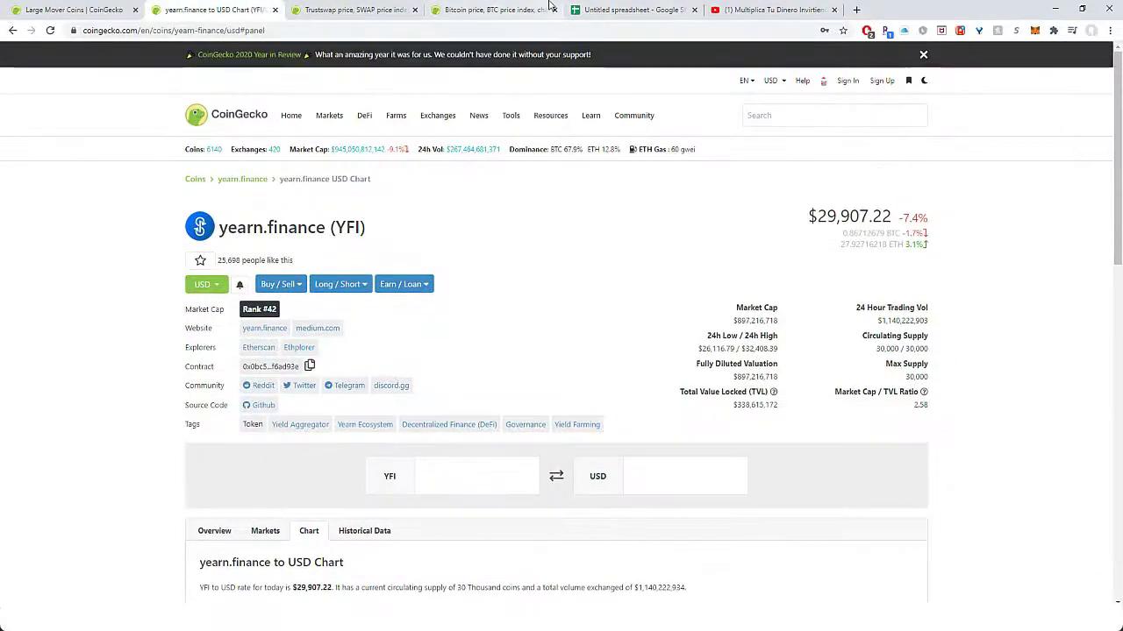
{"action": "left_click", "coordinate": [579, 9]}
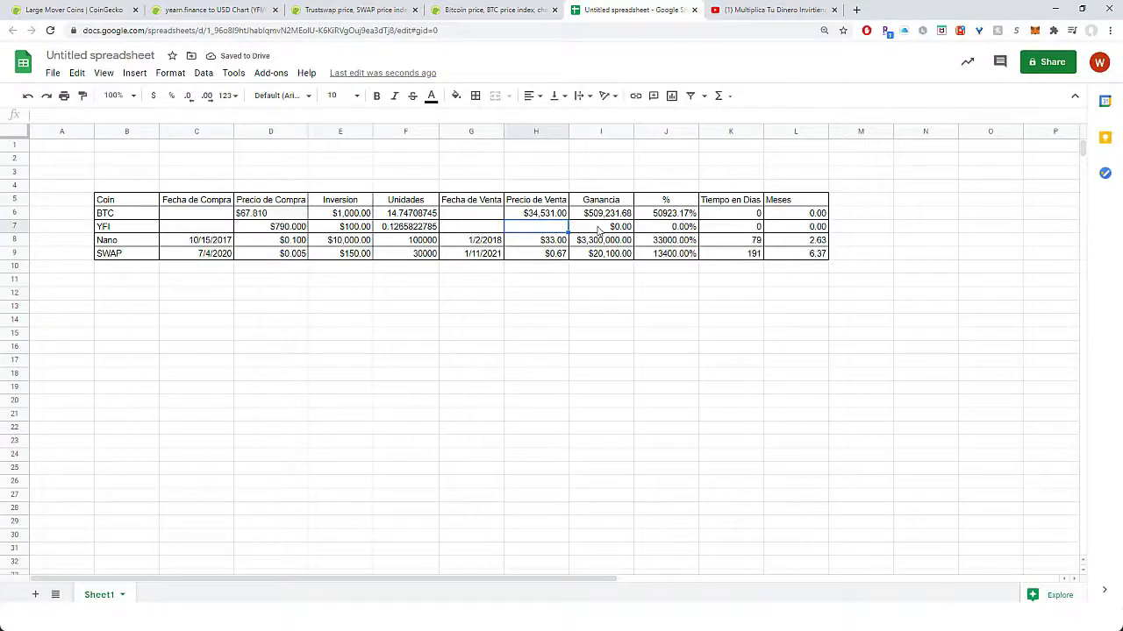
{"action": "type", "text": "29,907"}
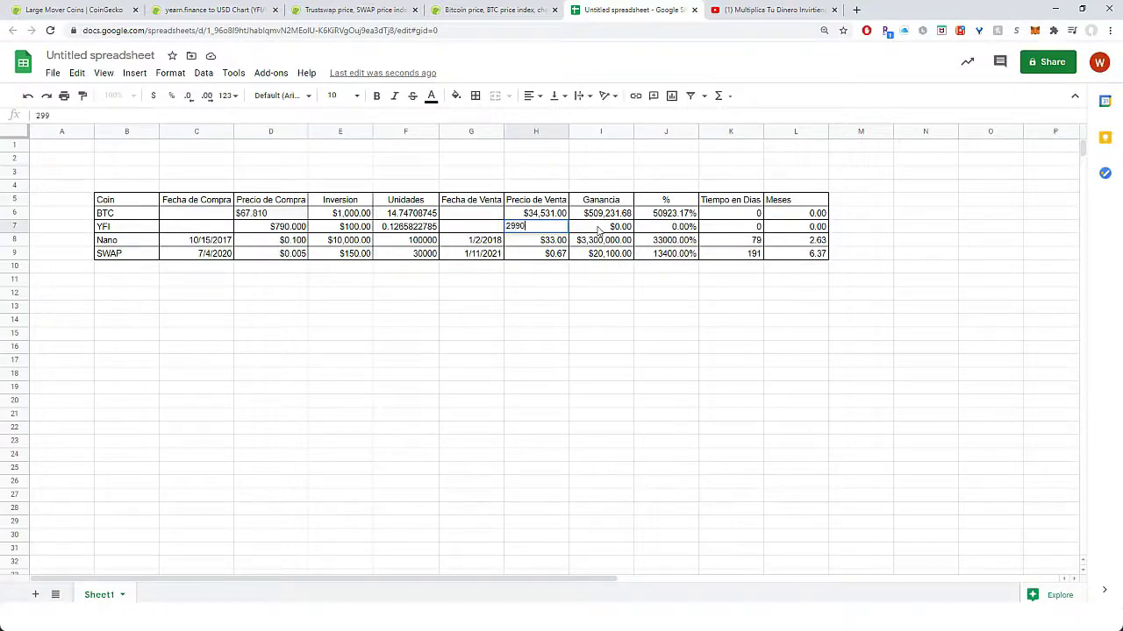
{"action": "key", "text": "Return"}
{"action": "left_click", "coordinate": [599, 230]}
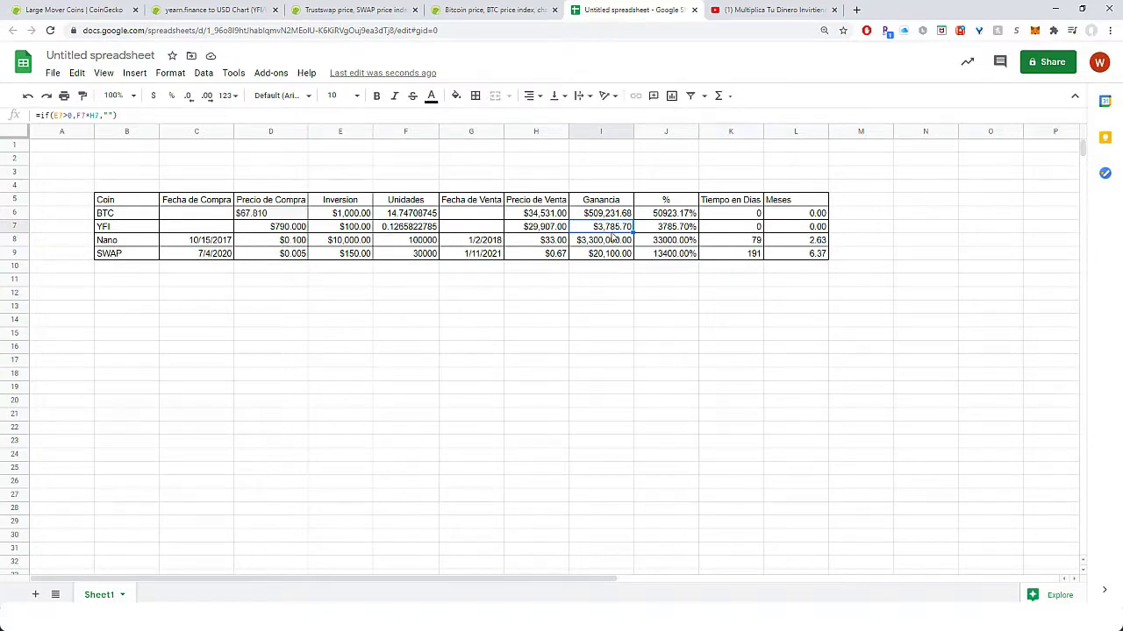
{"action": "left_click", "coordinate": [638, 272]}
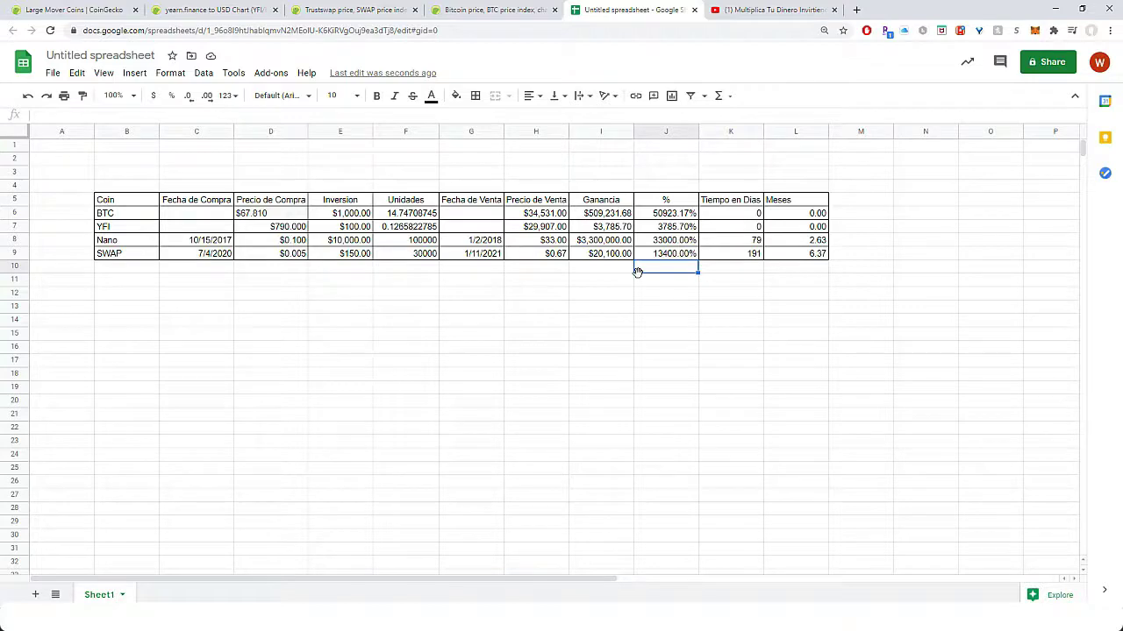
Open the Bitcoin to USD chart on CoinGecko and view its price curve
{"action": "left_click", "coordinate": [482, 8]}
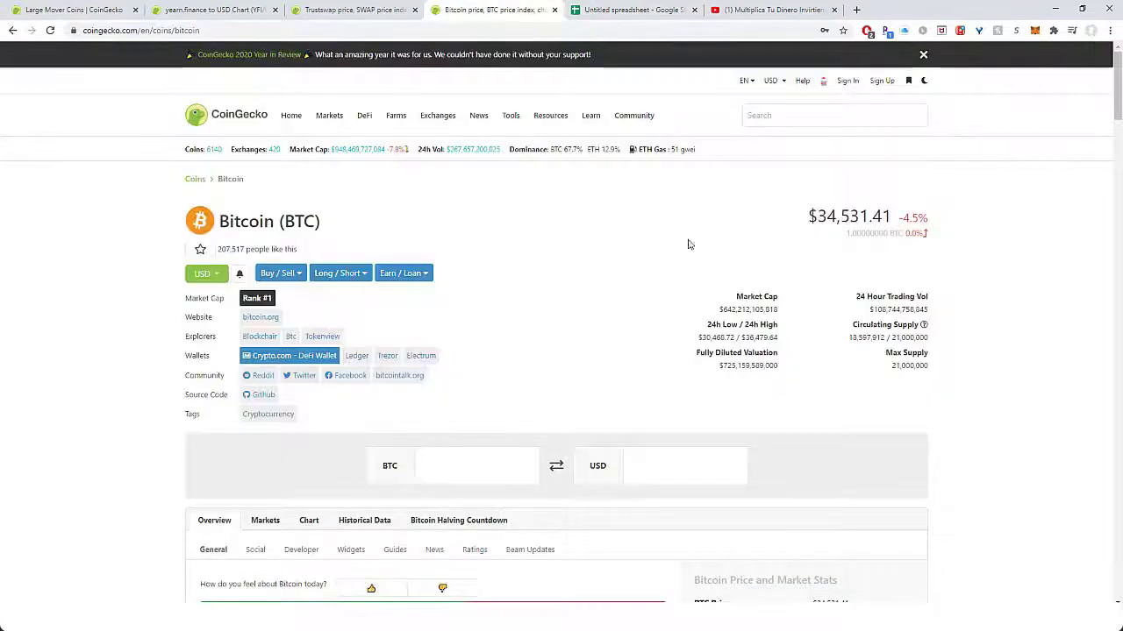
{"action": "scroll", "coordinate": [646, 240], "scroll_direction": "down", "scroll_amount": 5}
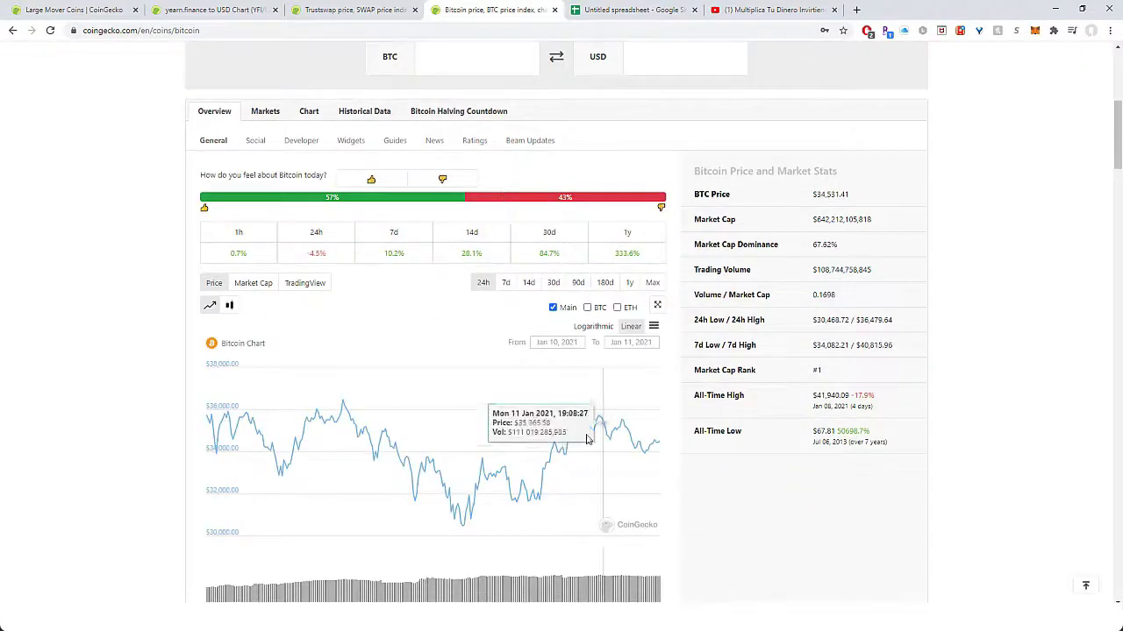
{"action": "scroll", "coordinate": [412, 258], "scroll_direction": "up", "scroll_amount": 2}
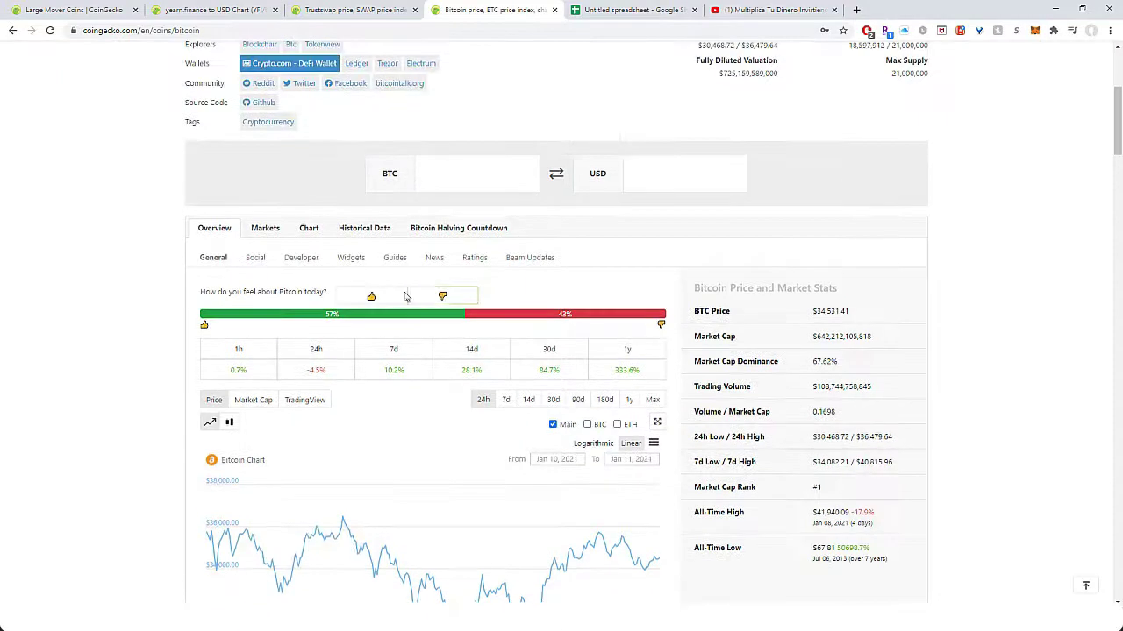
{"action": "left_click", "coordinate": [309, 228]}
{"action": "scroll", "coordinate": [756, 306], "scroll_direction": "down", "scroll_amount": 3}
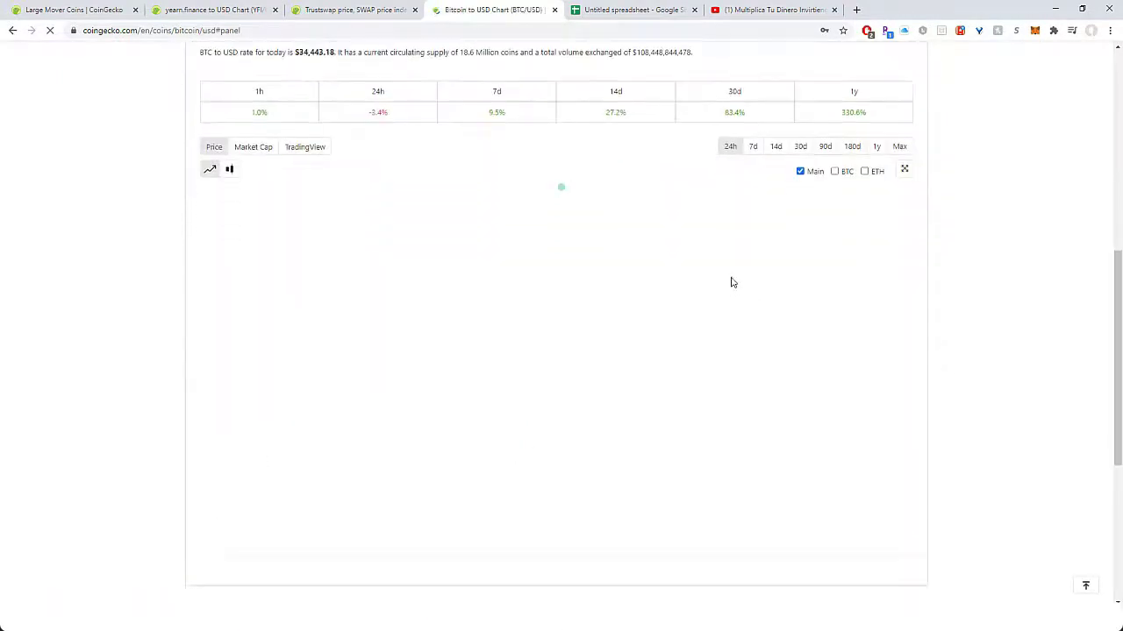
{"action": "scroll", "coordinate": [738, 274], "scroll_direction": "up", "scroll_amount": 2}
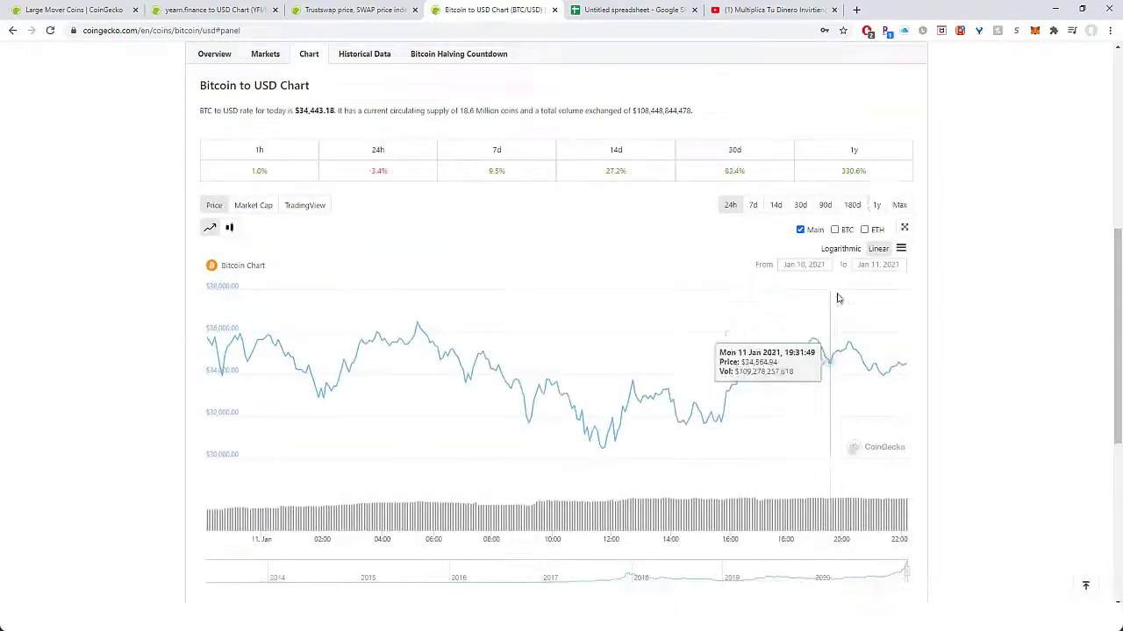
Show Bitcoin's 7-day price chart on CoinGecko and check its current USD price
{"action": "left_click", "coordinate": [749, 209]}
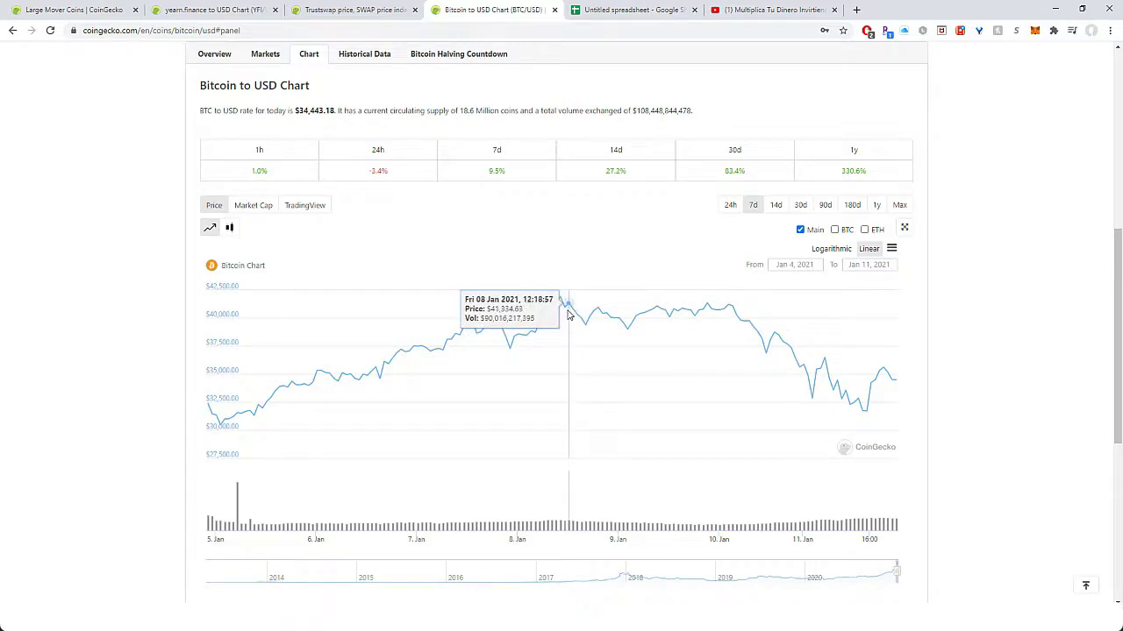
{"action": "scroll", "coordinate": [982, 345], "scroll_direction": "up", "scroll_amount": 5}
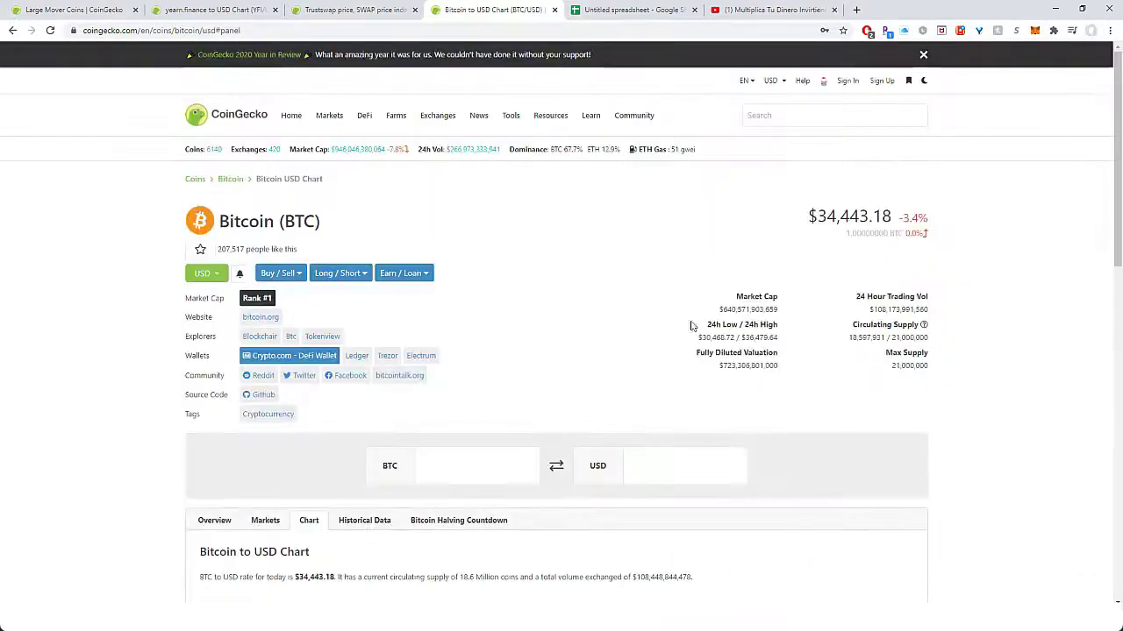
{"action": "left_click_drag", "start_coordinate": [818, 224], "coordinate": [873, 224]}
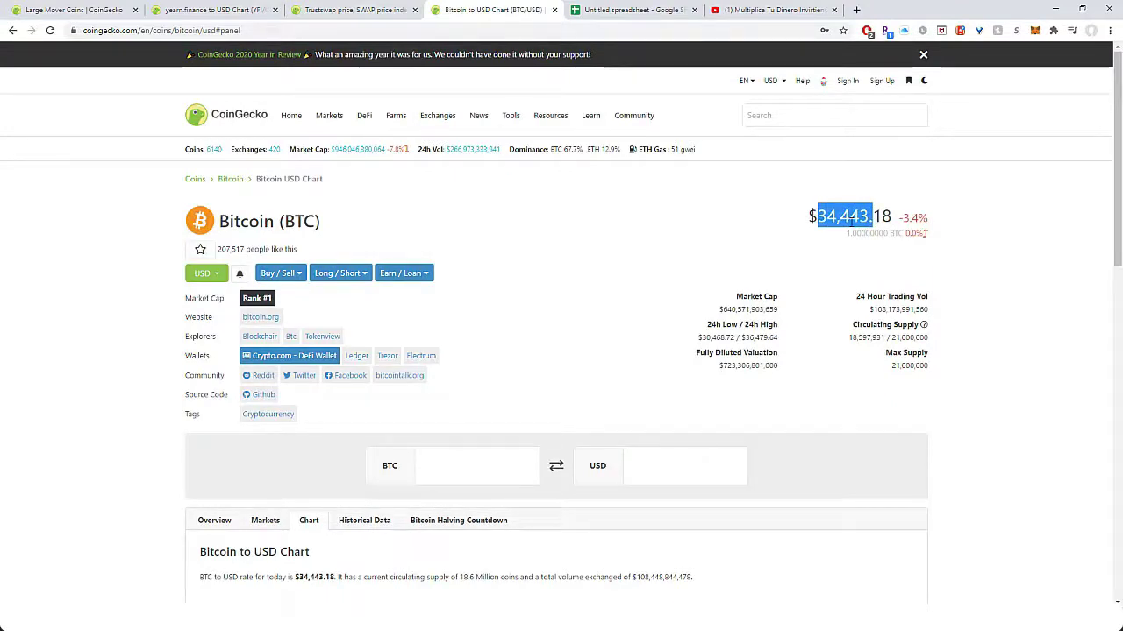
{"action": "scroll", "coordinate": [837, 222], "scroll_direction": "down", "scroll_amount": 2}
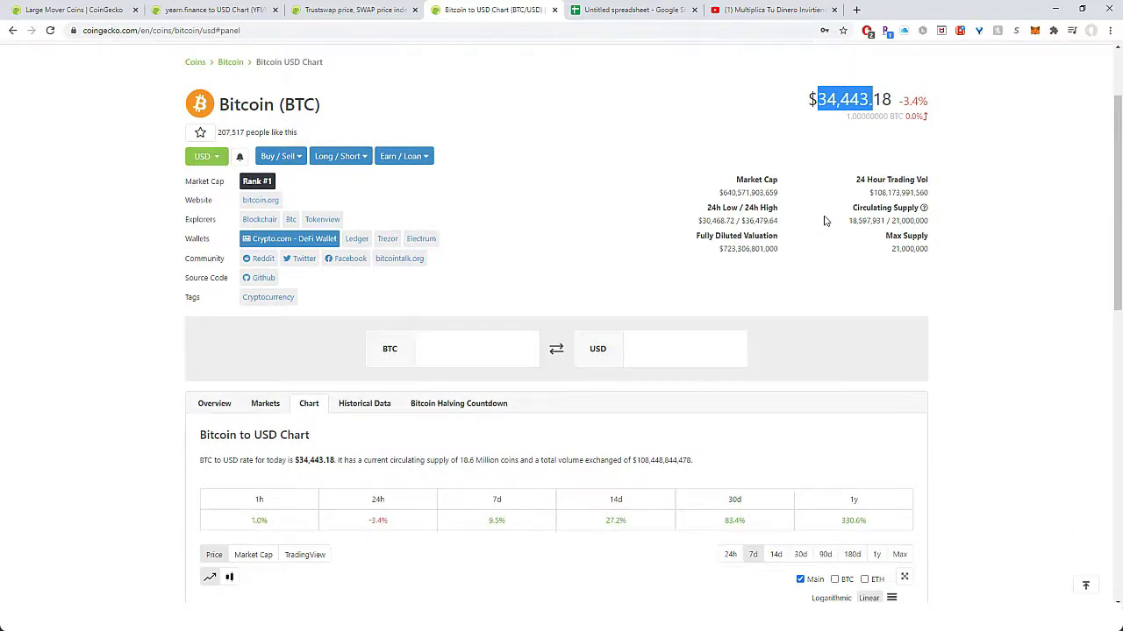
{"action": "scroll", "coordinate": [826, 222], "scroll_direction": "down", "scroll_amount": 2}
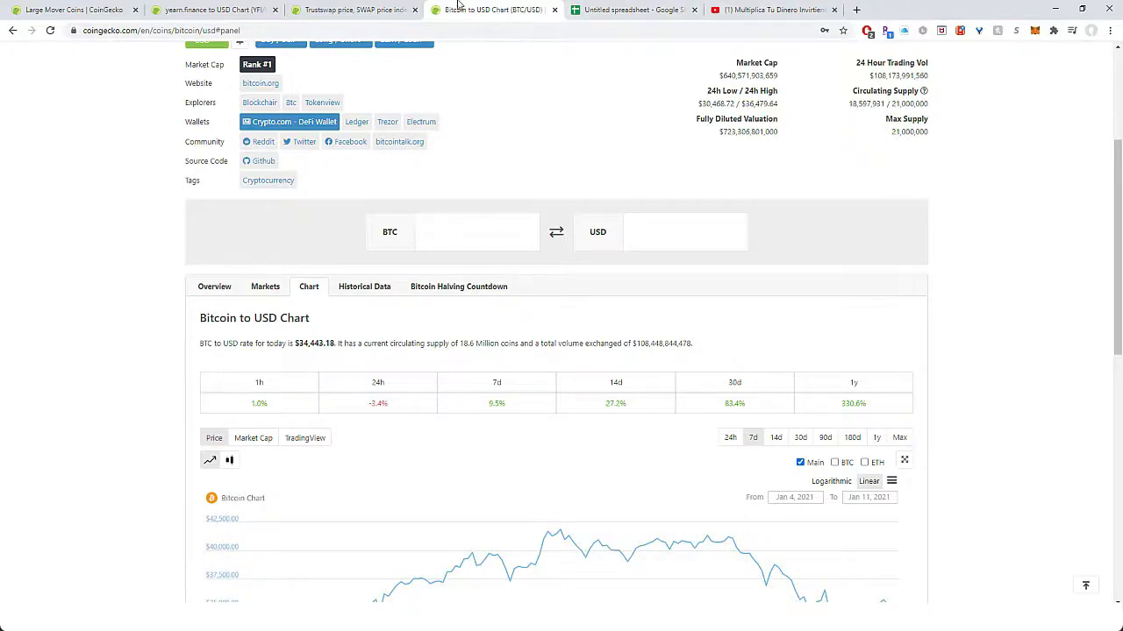
Switch to Trustswap on CoinGecko and examine its USD price chart over the maximum time range
{"action": "left_click", "coordinate": [347, 5]}
{"action": "scroll", "coordinate": [770, 432], "scroll_direction": "up", "scroll_amount": 3}
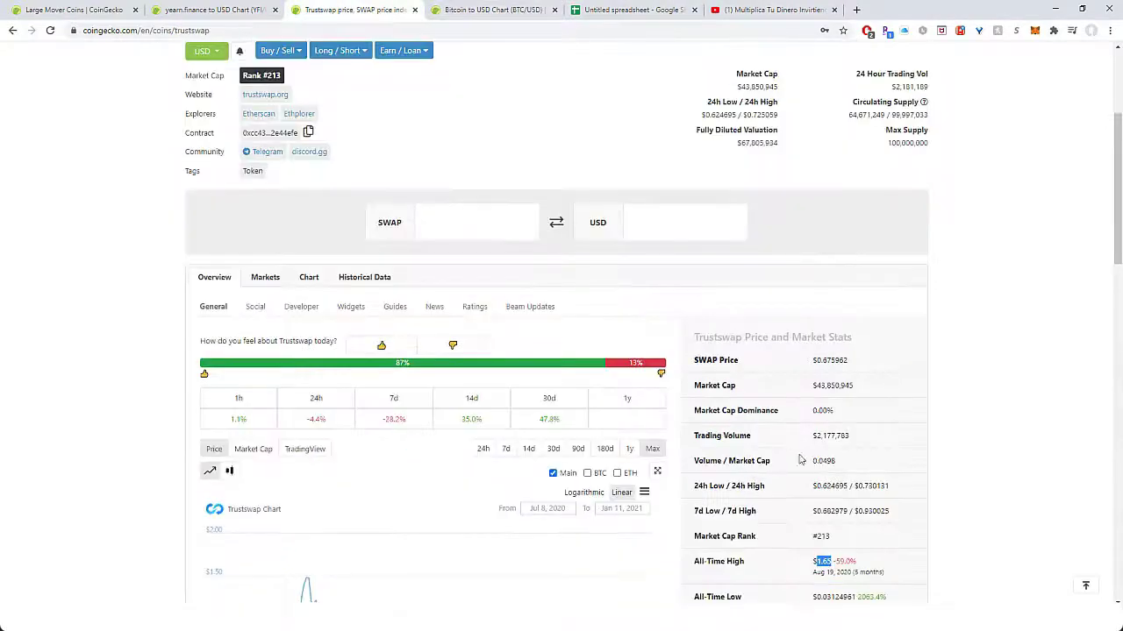
{"action": "left_click", "coordinate": [259, 281]}
{"action": "left_click", "coordinate": [306, 279]}
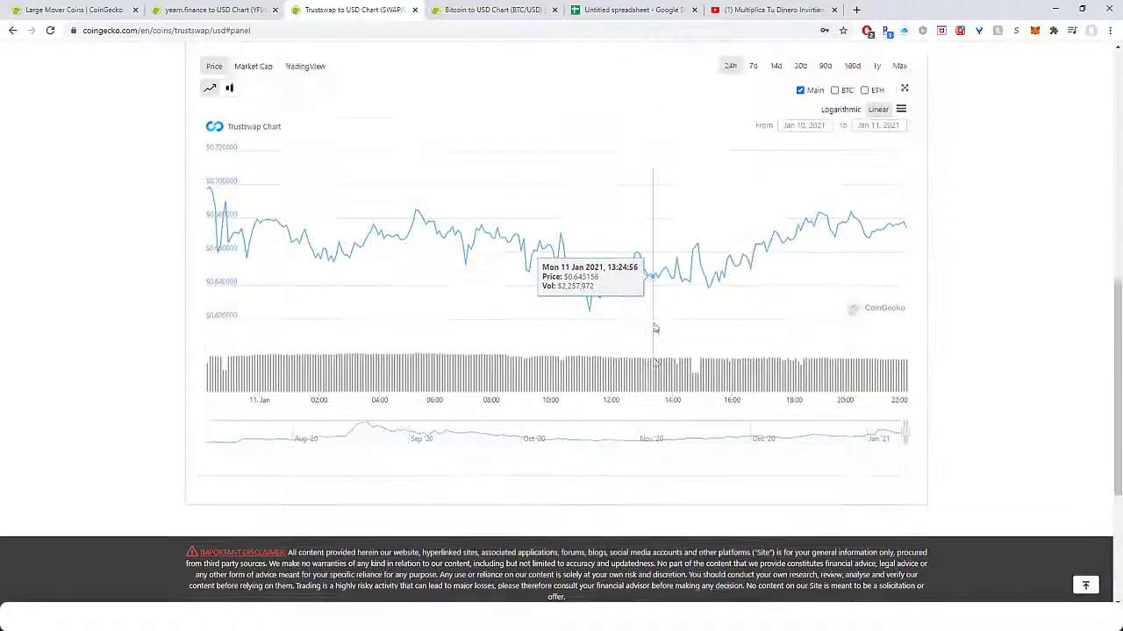
{"action": "left_click", "coordinate": [899, 321]}
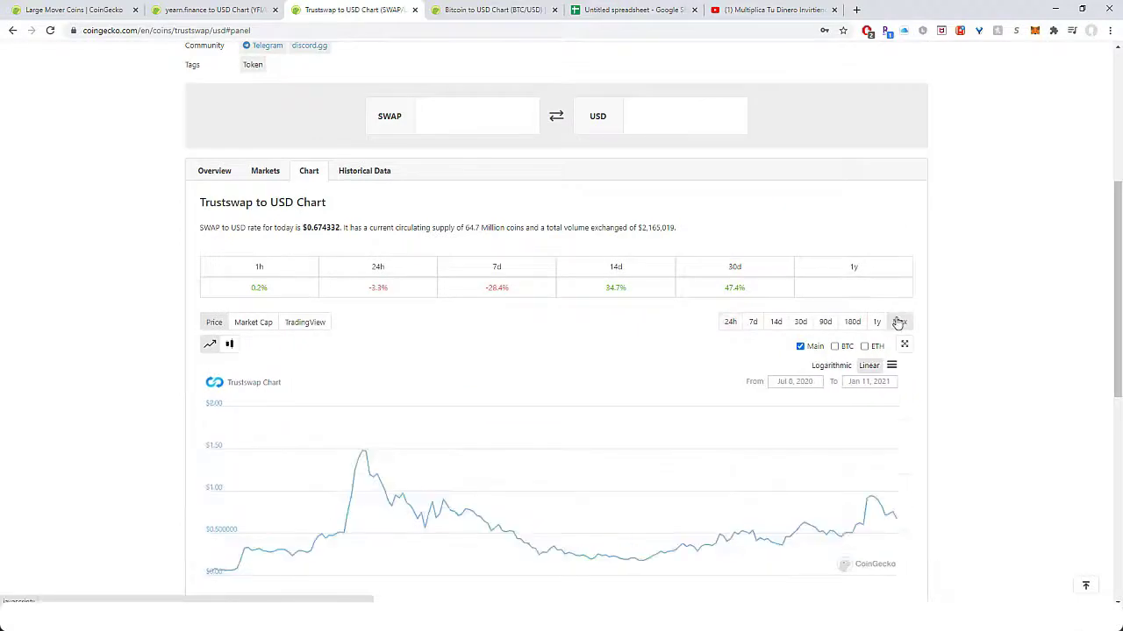
{"action": "scroll", "coordinate": [561, 360], "scroll_direction": "down", "scroll_amount": 2}
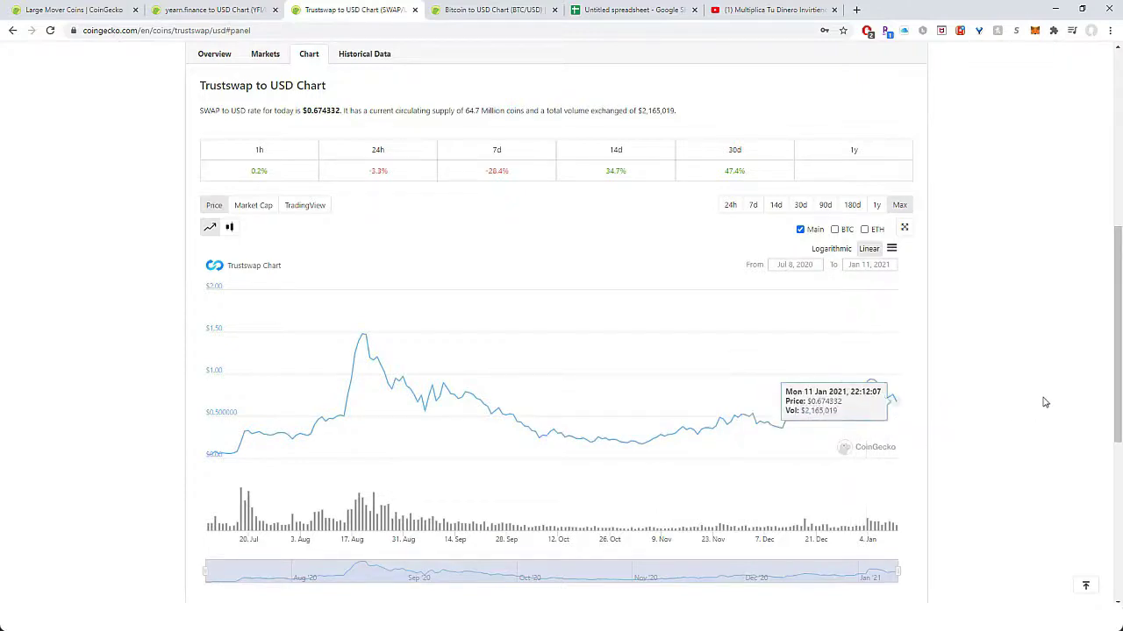
{"action": "scroll", "coordinate": [1029, 403], "scroll_direction": "up", "scroll_amount": 5}
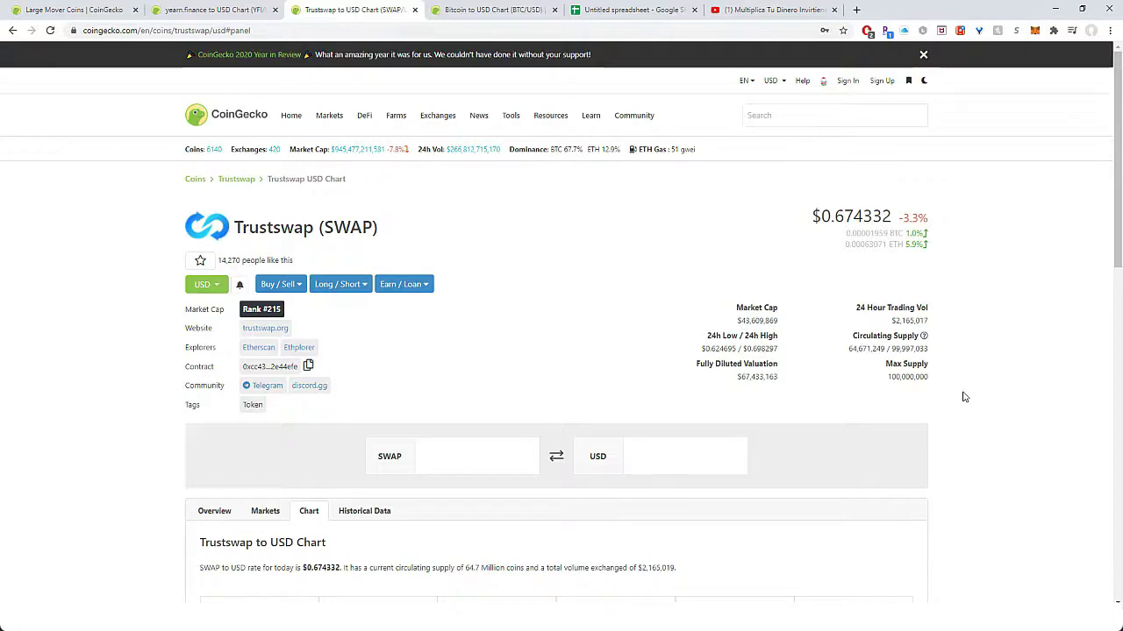
Check the publication date of the TrustSwap investing video on YouTube and dismiss the Facebook notification
{"action": "left_click", "coordinate": [772, 10]}
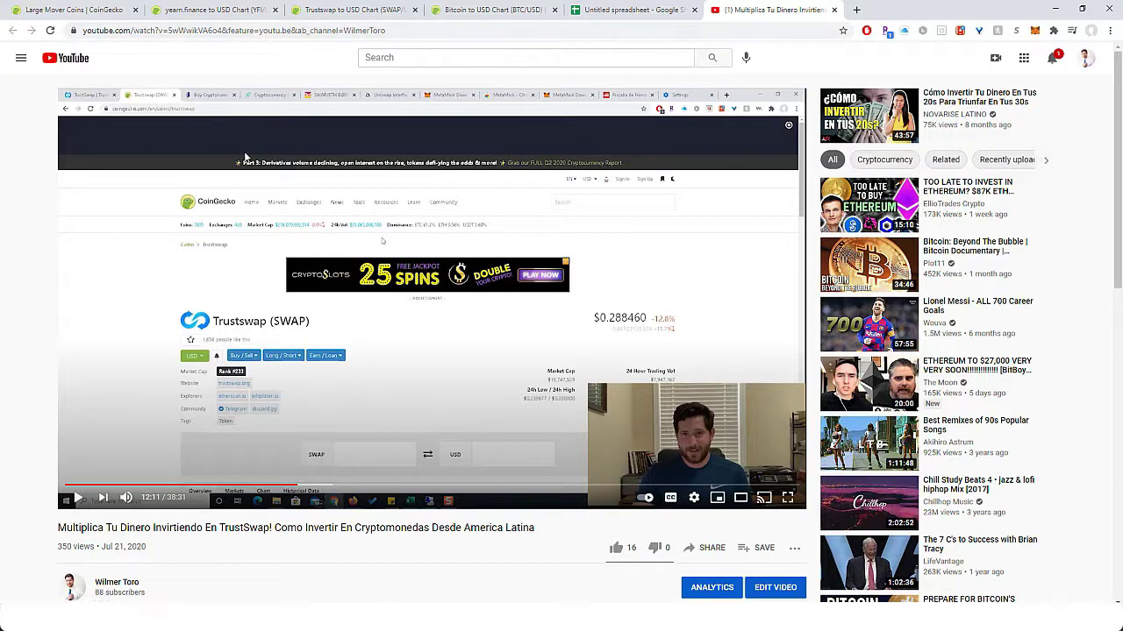
{"action": "scroll", "coordinate": [254, 162], "scroll_direction": "down", "scroll_amount": 1}
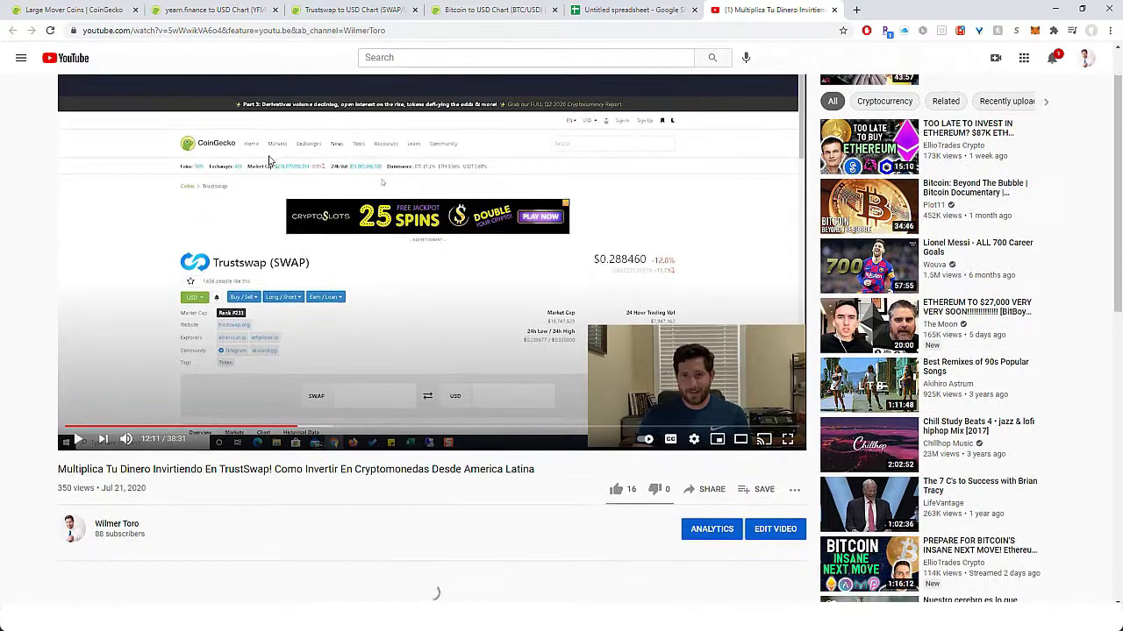
{"action": "double_click", "coordinate": [120, 489]}
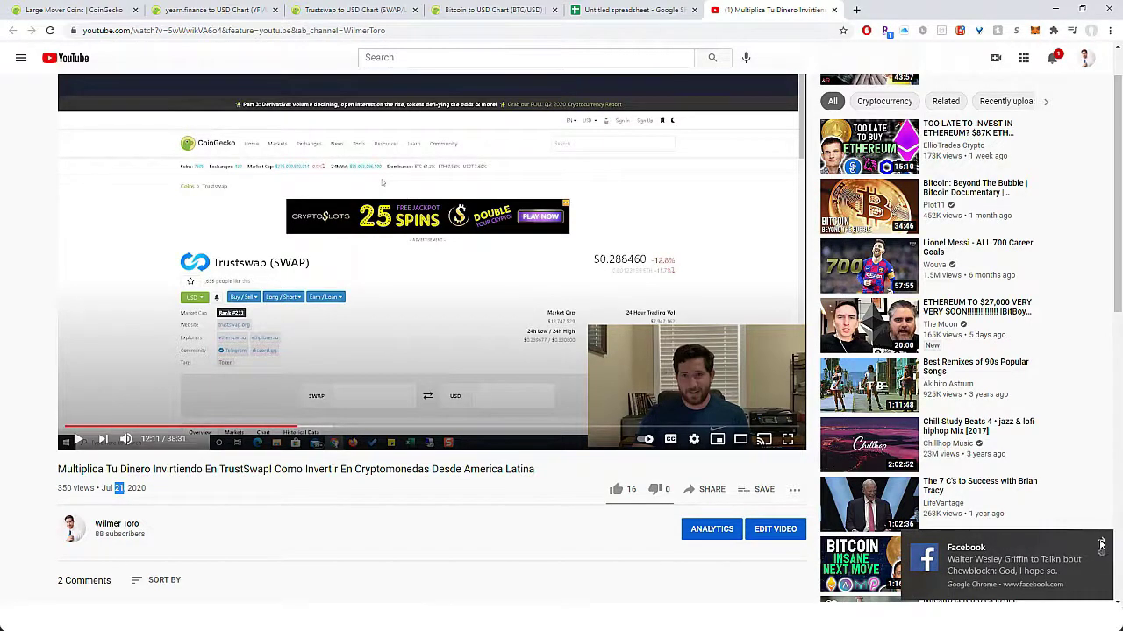
{"action": "left_click", "coordinate": [1102, 544]}
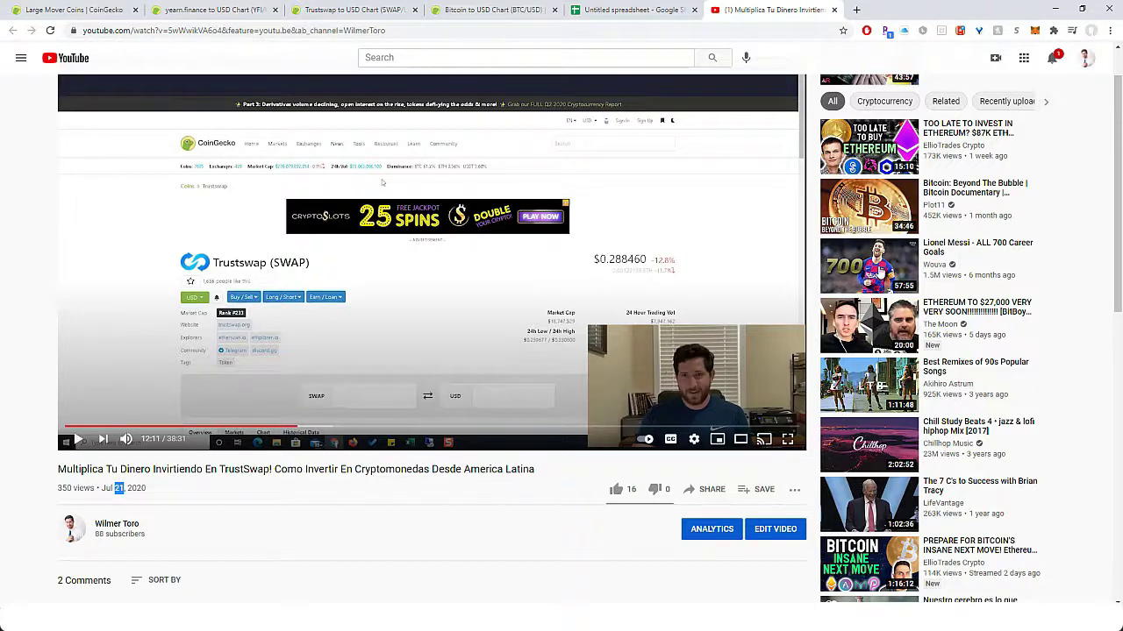
Open facebook.com/avenidacrypto in a new browser tab and minimize the chat window covering the page
{"action": "left_click", "coordinate": [855, 9]}
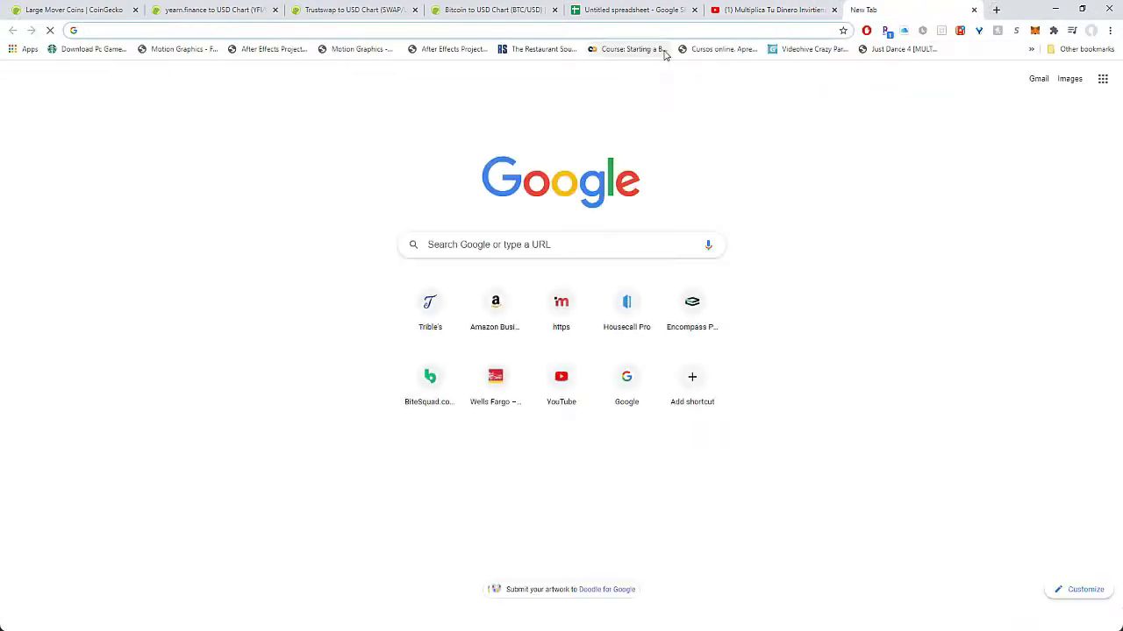
{"action": "type", "text": "facebook.com/ave"}
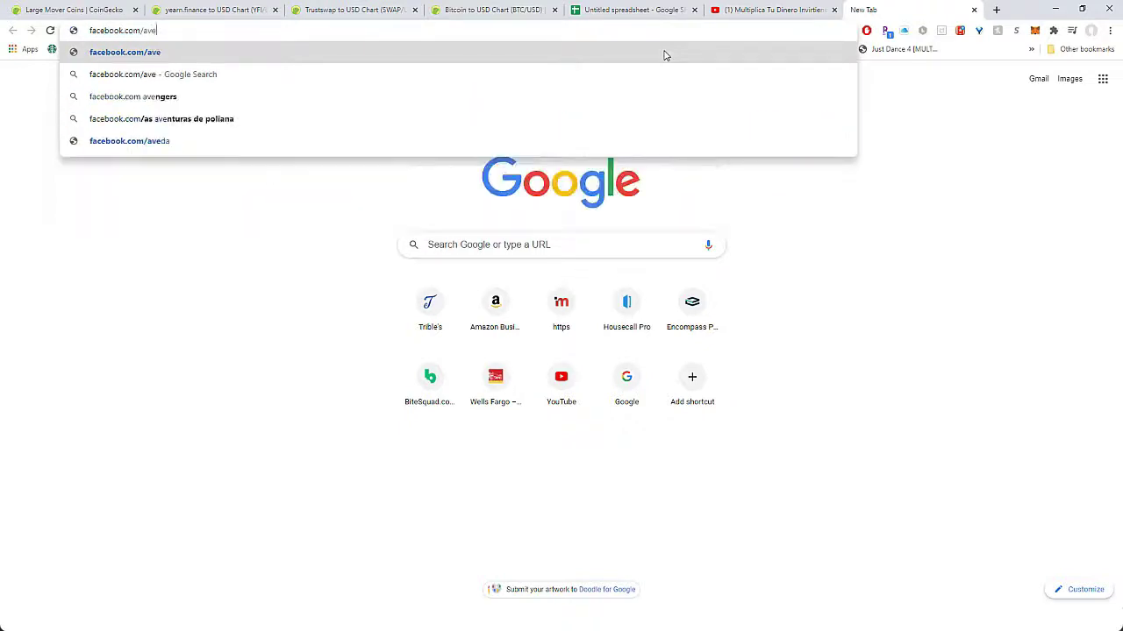
{"action": "type", "text": "nidacrypto"}
{"action": "key", "text": "Return"}
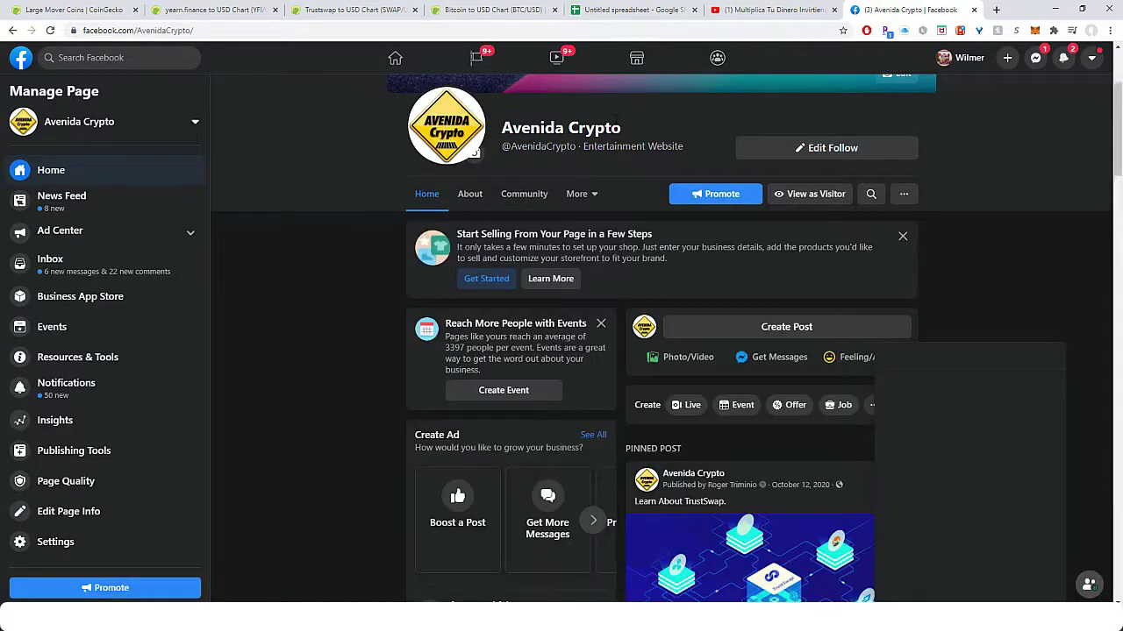
{"action": "scroll", "coordinate": [669, 193], "scroll_direction": "down", "scroll_amount": 2}
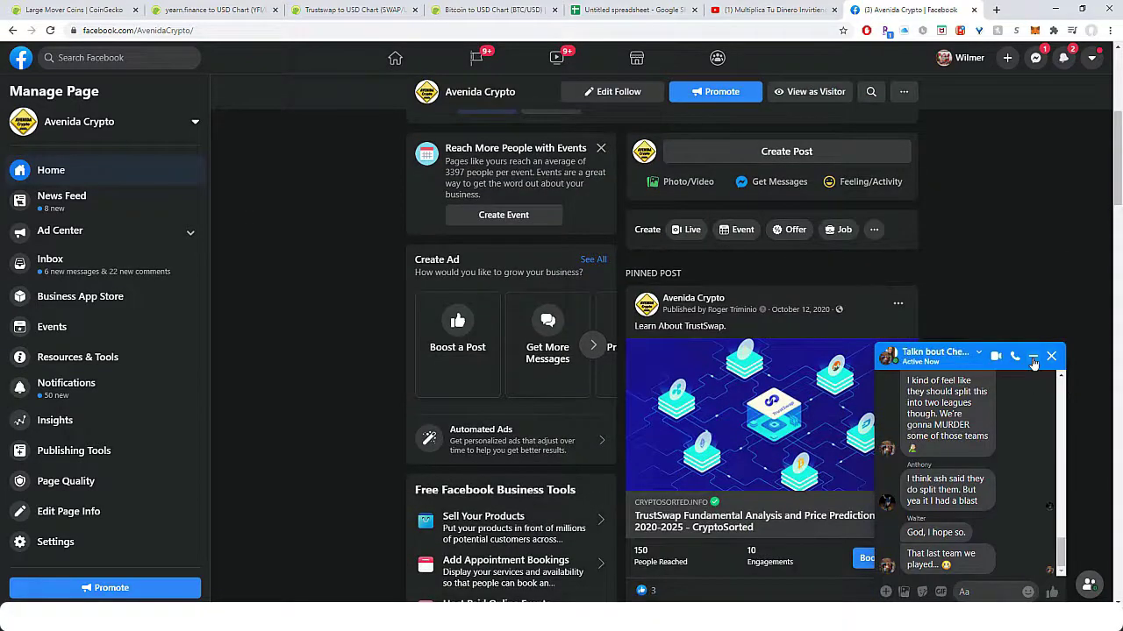
{"action": "left_click", "coordinate": [1033, 359]}
Look through the posts on the Avenida Crypto Facebook page and return to the TrustSwap video on YouTube
{"action": "scroll", "coordinate": [796, 216], "scroll_direction": "down", "scroll_amount": 6}
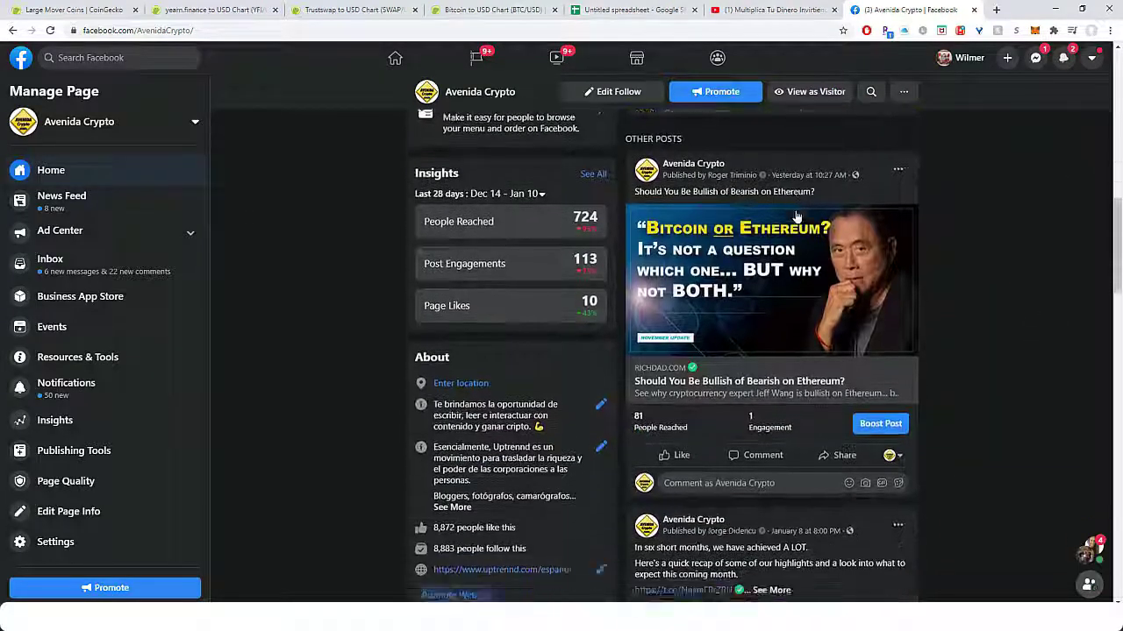
{"action": "scroll", "coordinate": [797, 216], "scroll_direction": "down", "scroll_amount": 10}
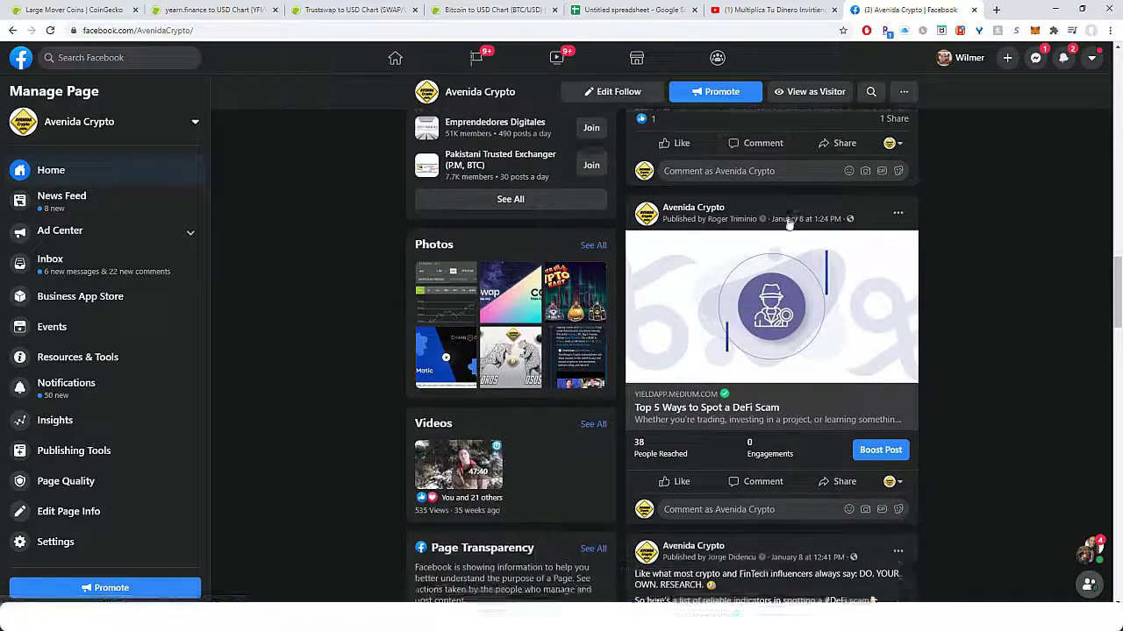
{"action": "scroll", "coordinate": [789, 225], "scroll_direction": "down", "scroll_amount": 6}
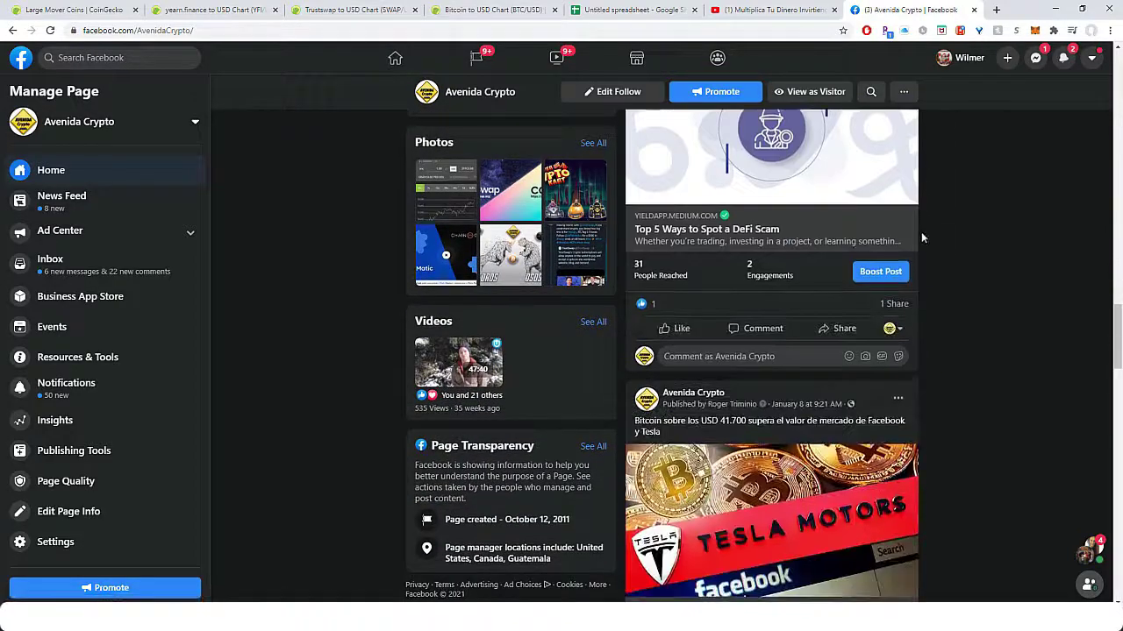
{"action": "scroll", "coordinate": [921, 237], "scroll_direction": "down", "scroll_amount": 3}
{"action": "scroll", "coordinate": [890, 268], "scroll_direction": "down", "scroll_amount": 3}
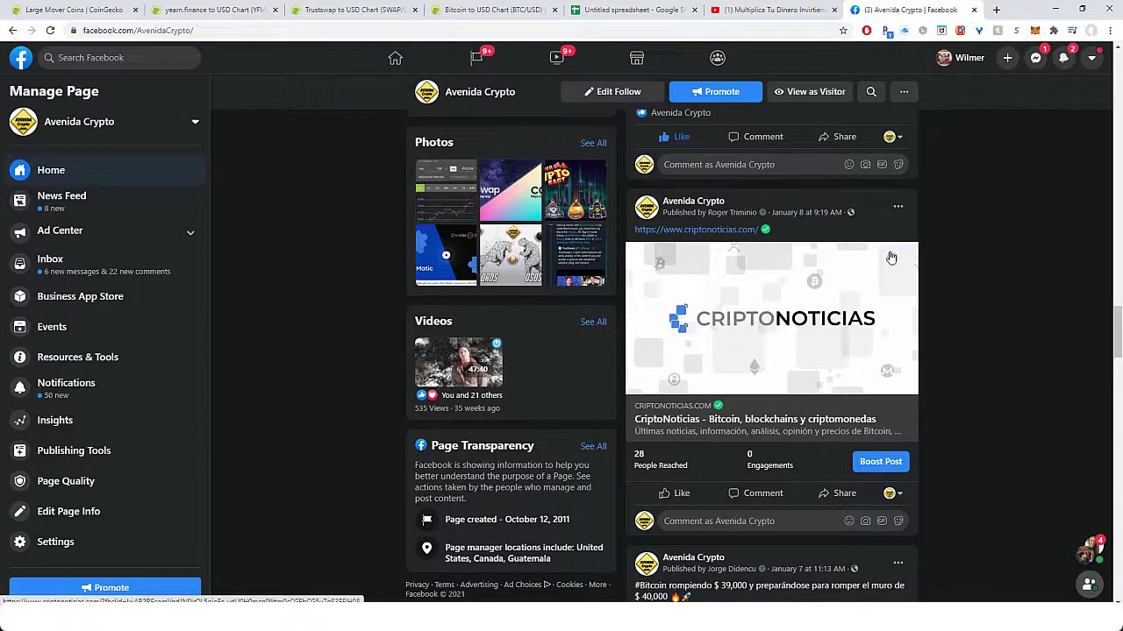
{"action": "scroll", "coordinate": [890, 257], "scroll_direction": "down", "scroll_amount": 10}
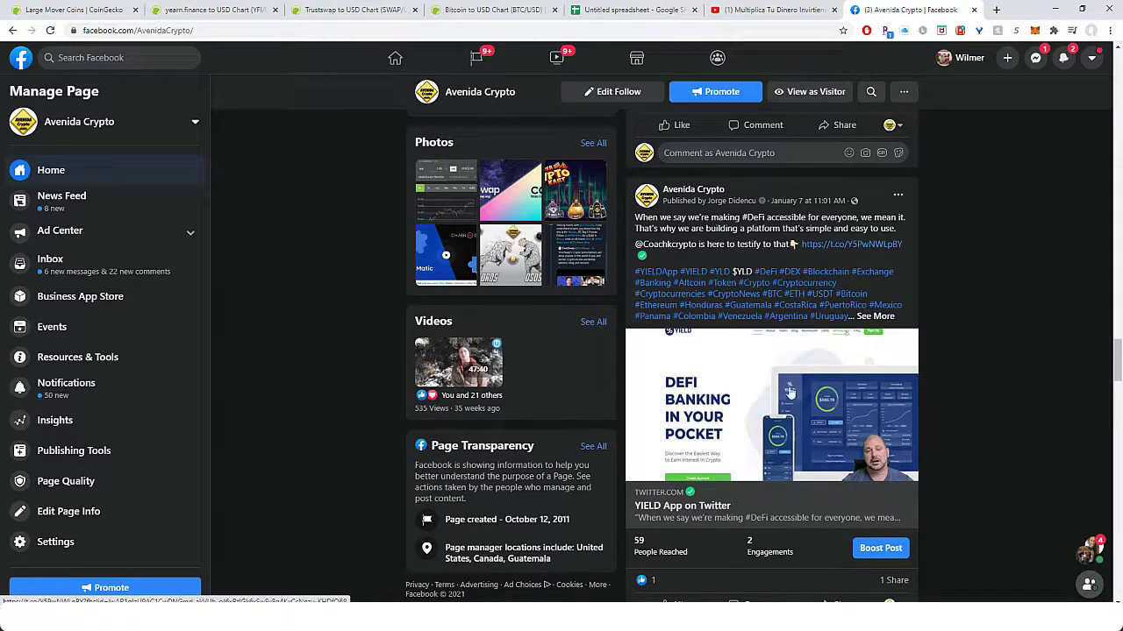
{"action": "left_click", "coordinate": [765, 9]}
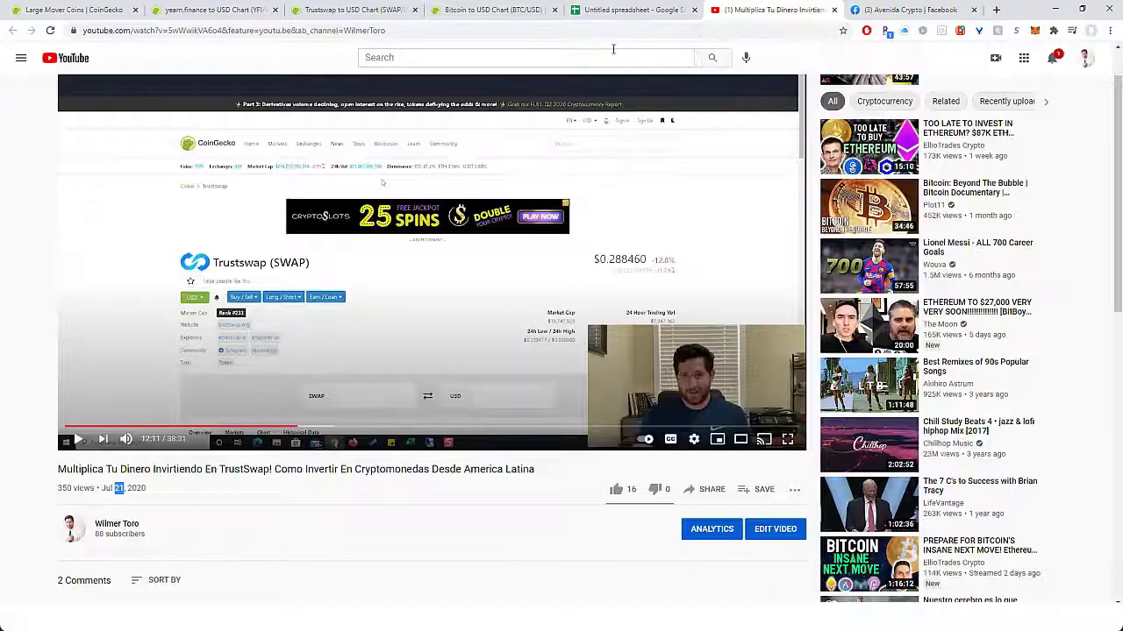